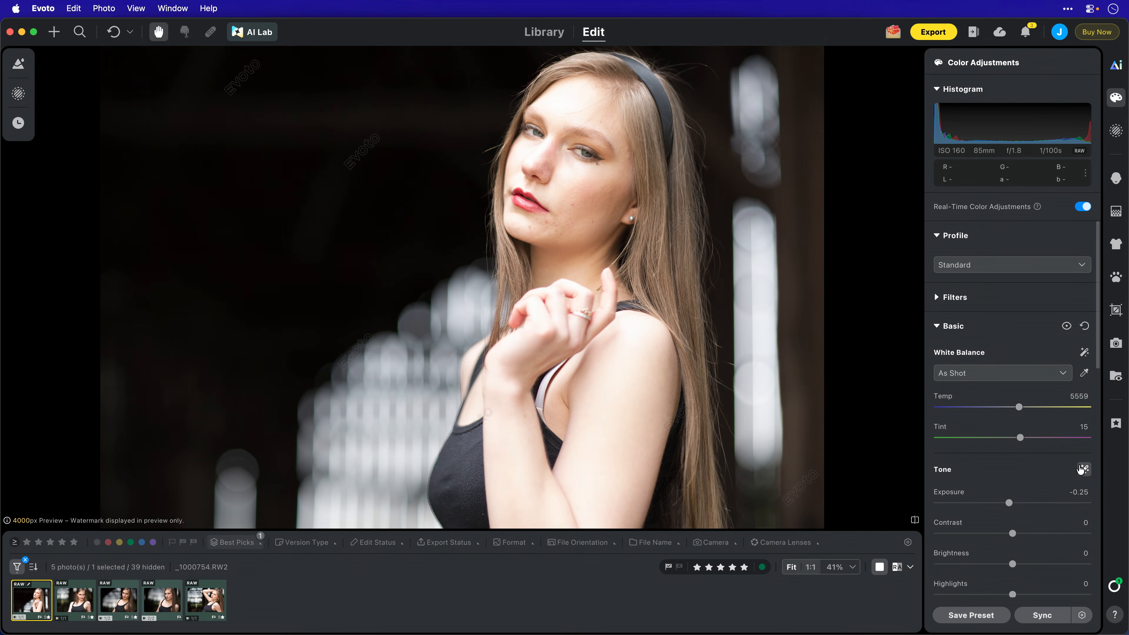
Apply automatic white balance to the portrait and look through the remaining color adjustments.
left_click(1085, 353)
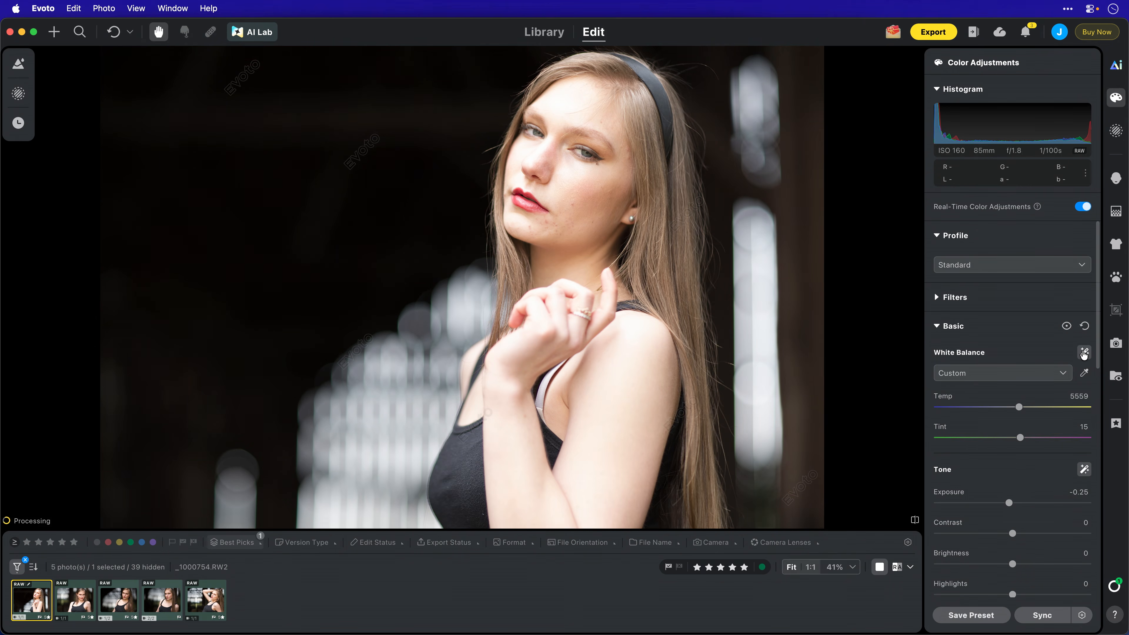
scroll(1051, 349, "down", 5)
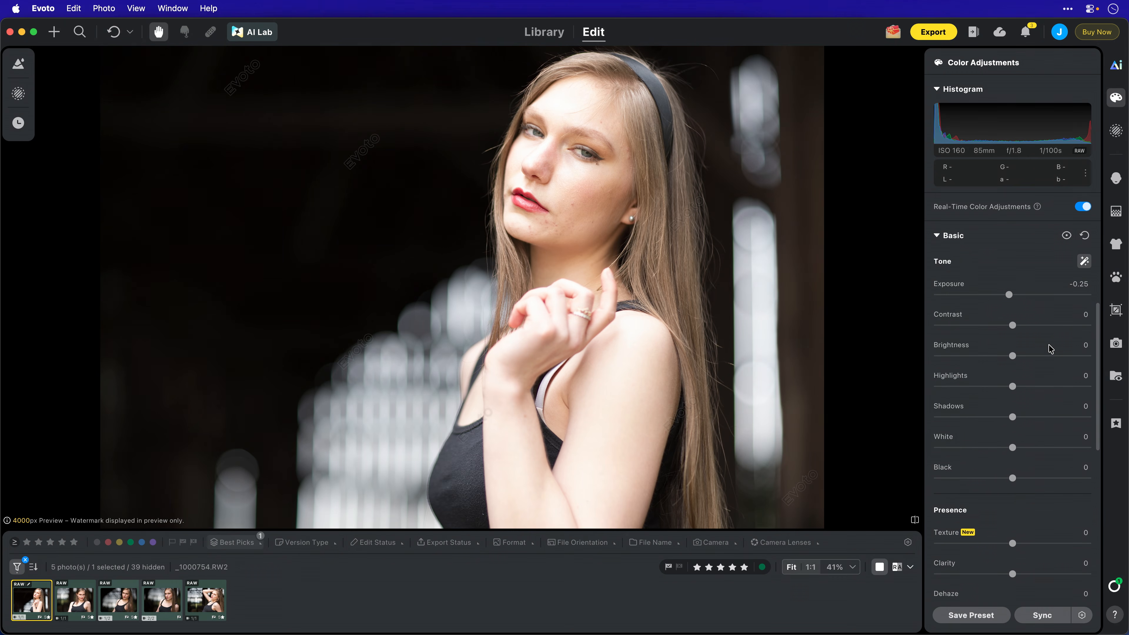
scroll(1008, 404, "down", 1)
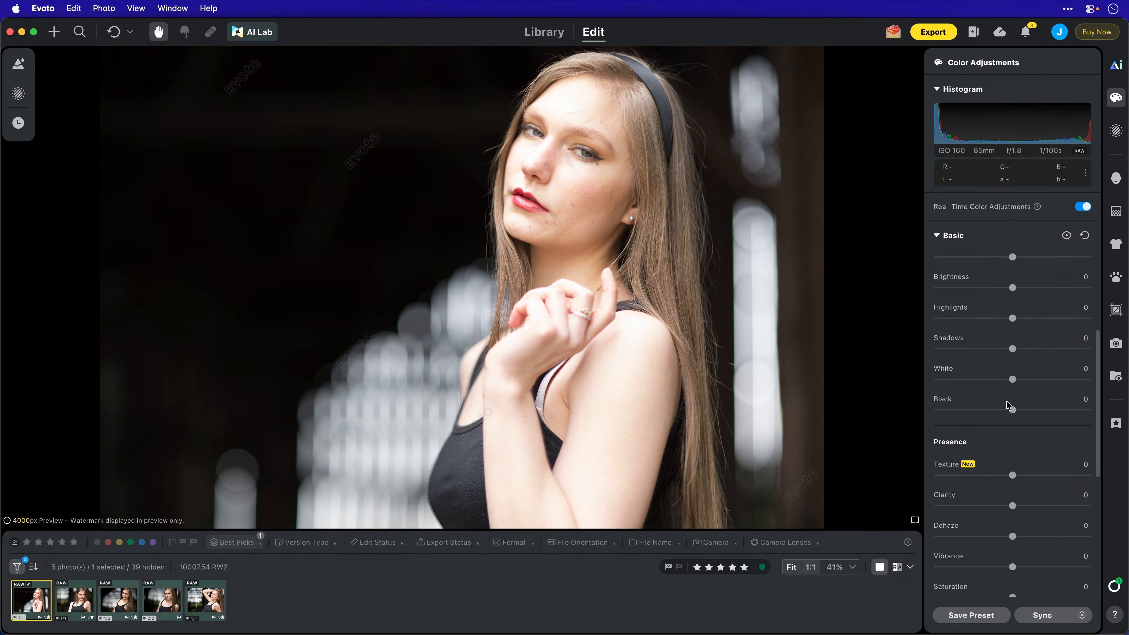
scroll(1002, 352, "down", 6)
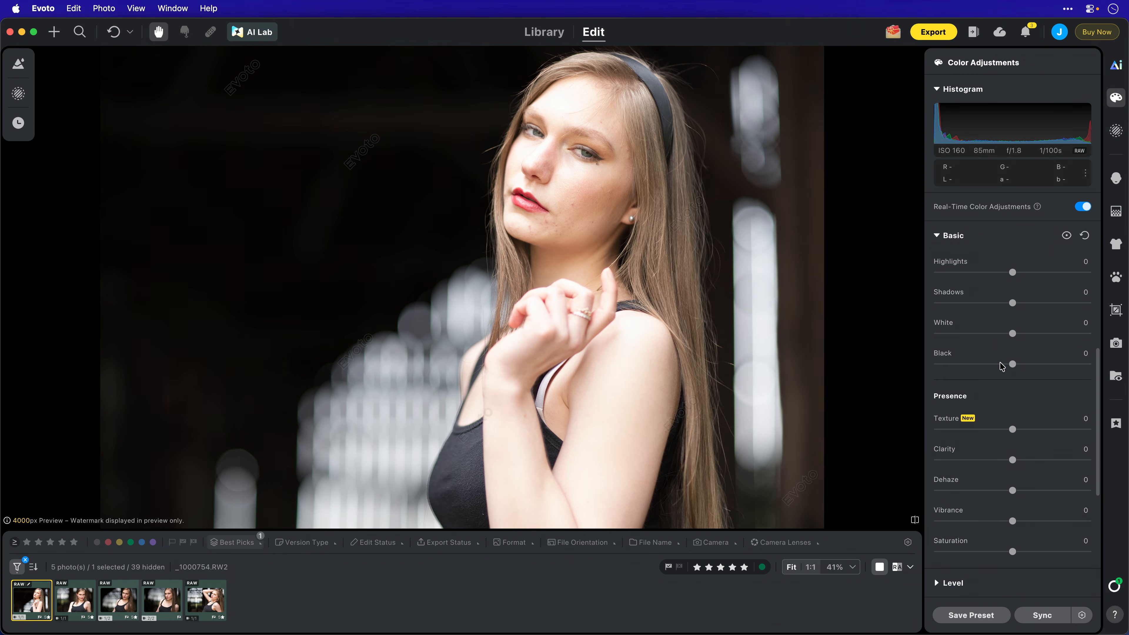
left_click(959, 440)
scroll(984, 438, "down", 5)
scroll(983, 439, "down", 1)
left_click(968, 544)
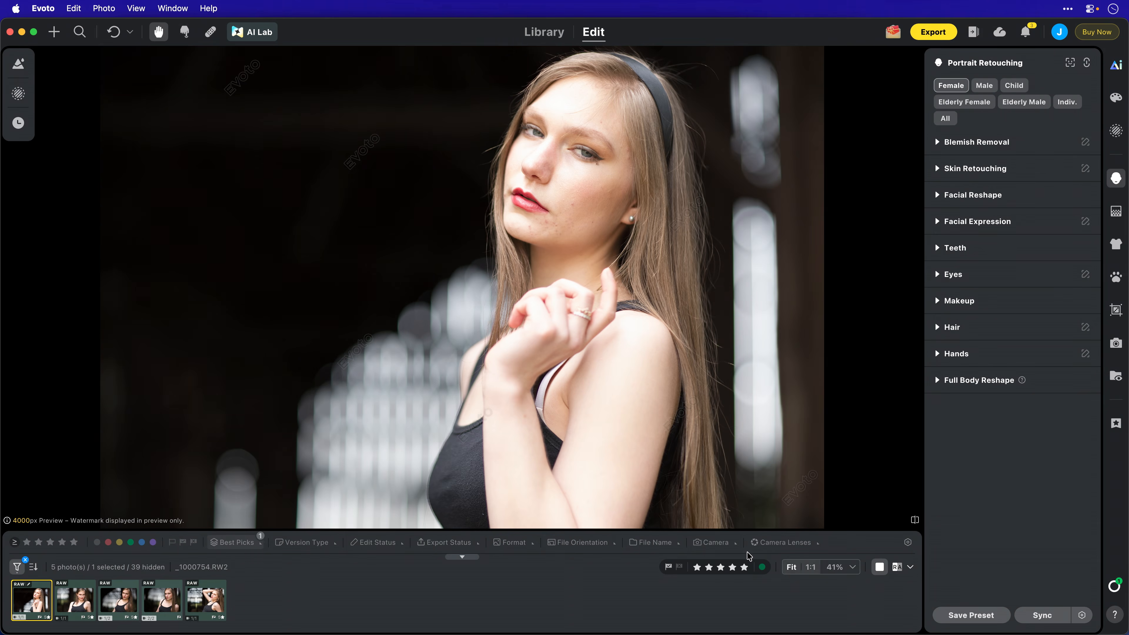
Set Freckles & Acne removal to 100 for the face and enable Face Mole Removal.
left_click(811, 567)
left_click_drag(448, 285, 563, 290)
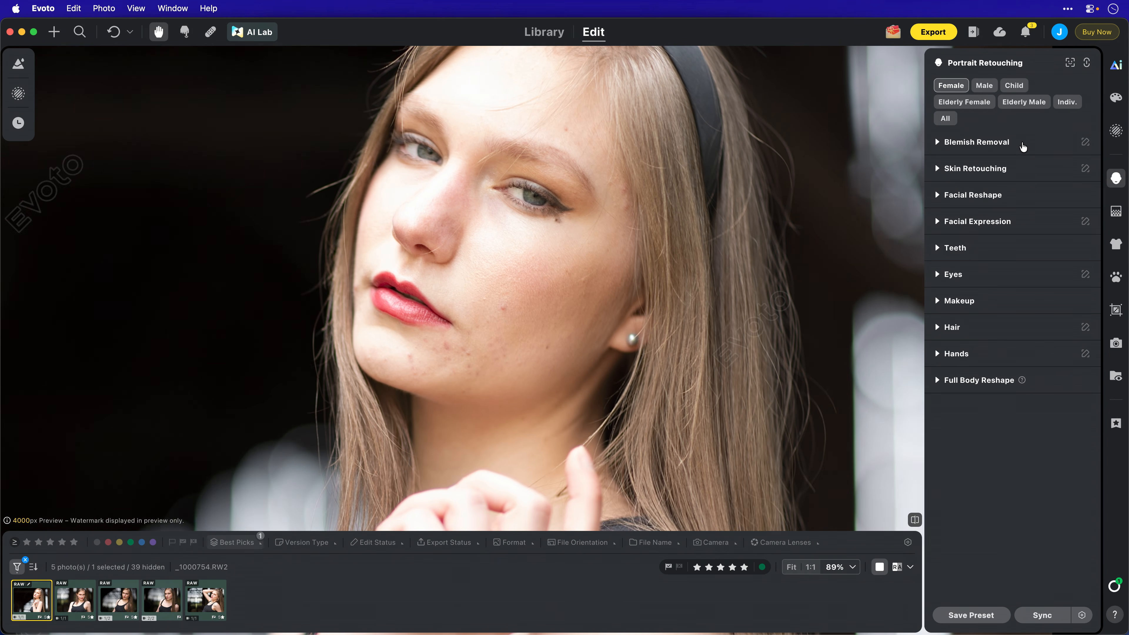
left_click(1022, 145)
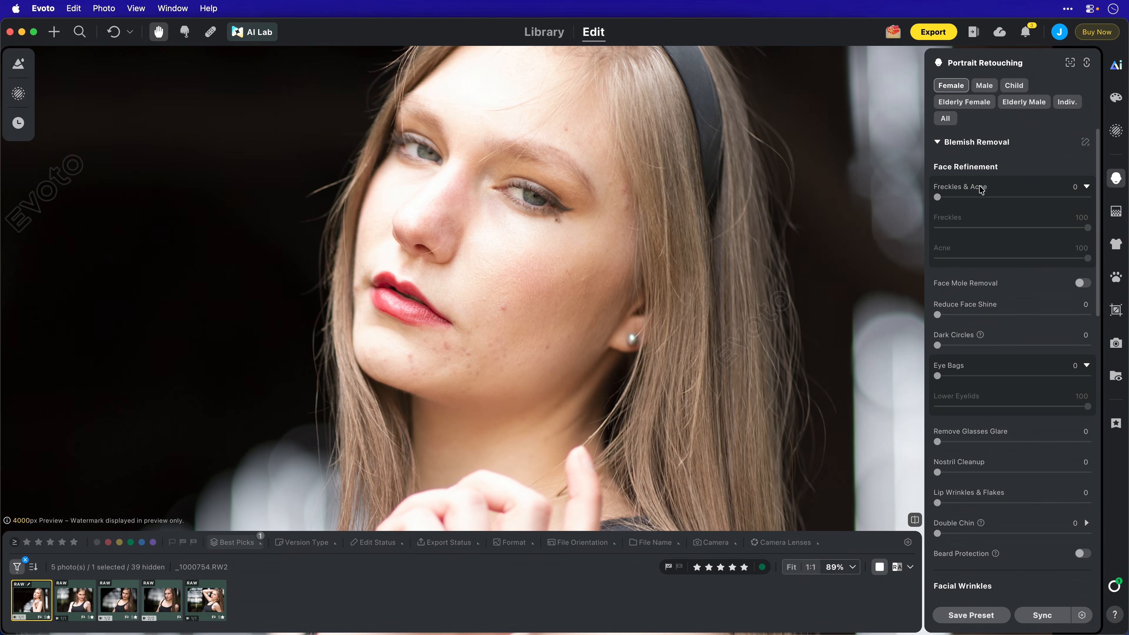
left_click_drag(940, 200, 1089, 197)
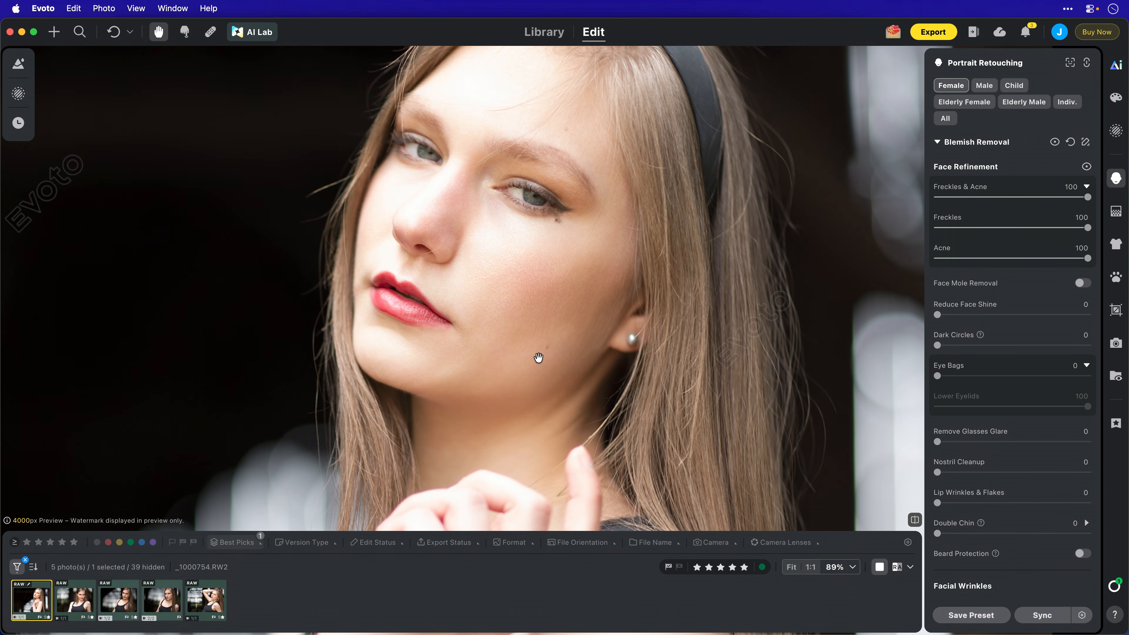
mouse_move(1087, 198)
left_mouse_down()
mouse_move(943, 204)
mouse_move(1108, 195)
left_mouse_up()
left_click_drag(1088, 230, 963, 235)
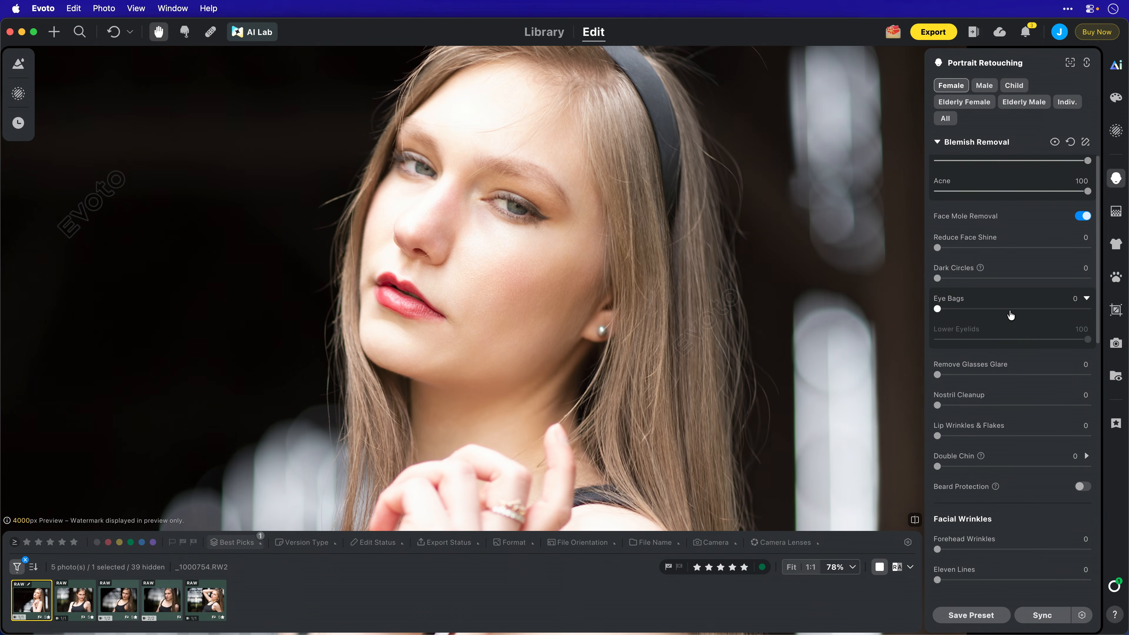
Set Reduce Face Shine to 100 and look through the remaining wrinkle and body refinement options.
left_click_drag(937, 250, 1125, 254)
scroll(981, 291, "down", 5)
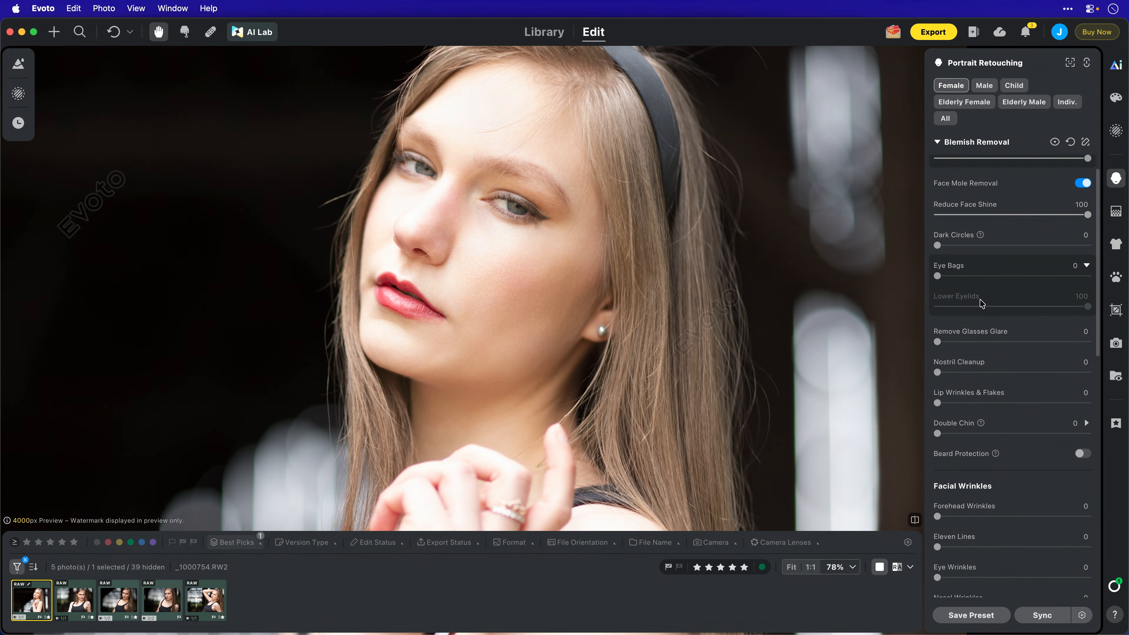
scroll(980, 329, "down", 1)
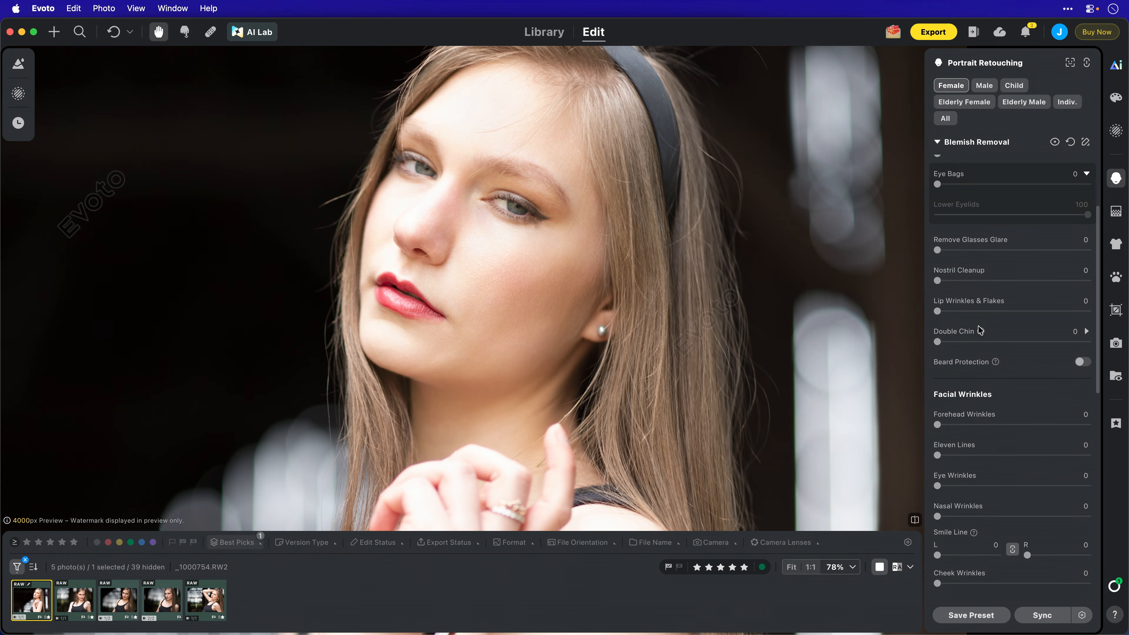
scroll(1018, 321, "down", 2)
scroll(1036, 341, "down", 2)
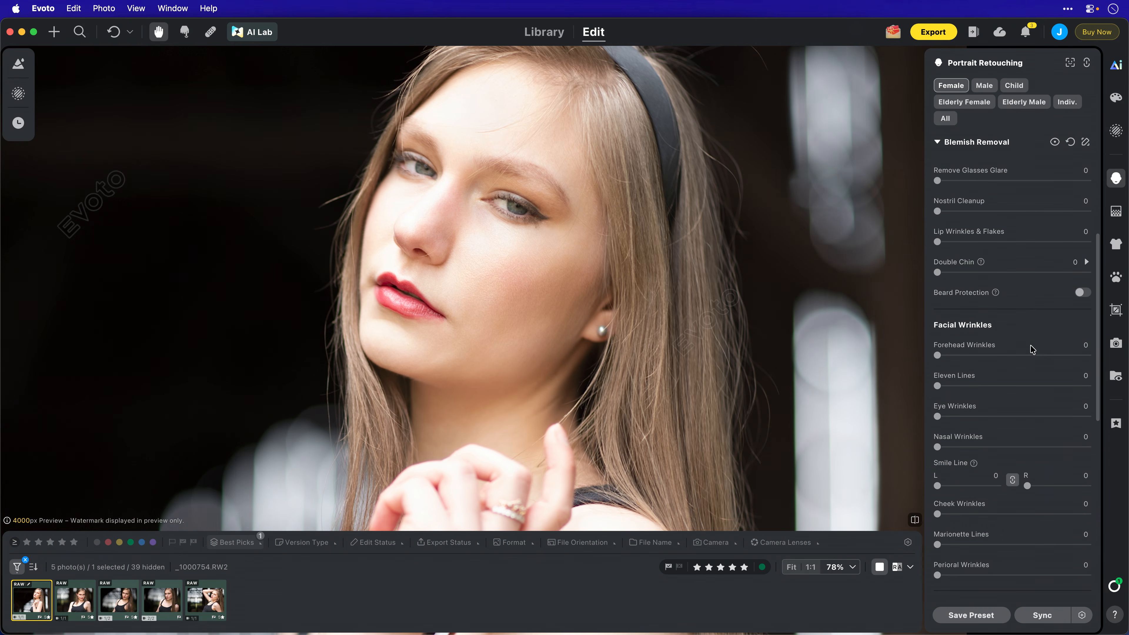
scroll(995, 373, "down", 3)
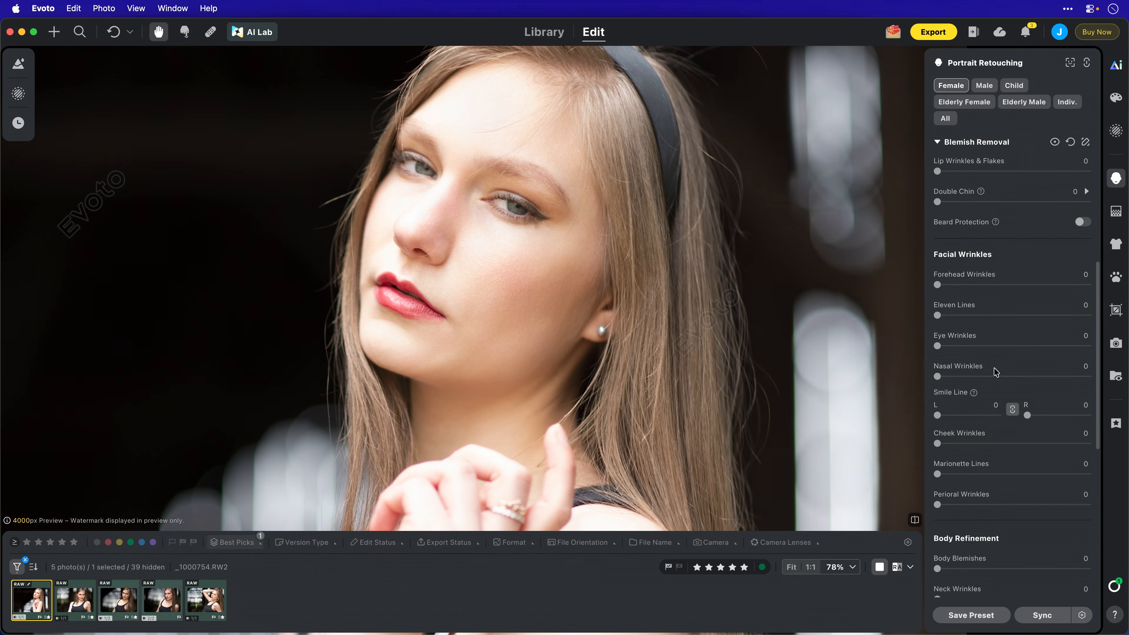
scroll(995, 345, "down", 10)
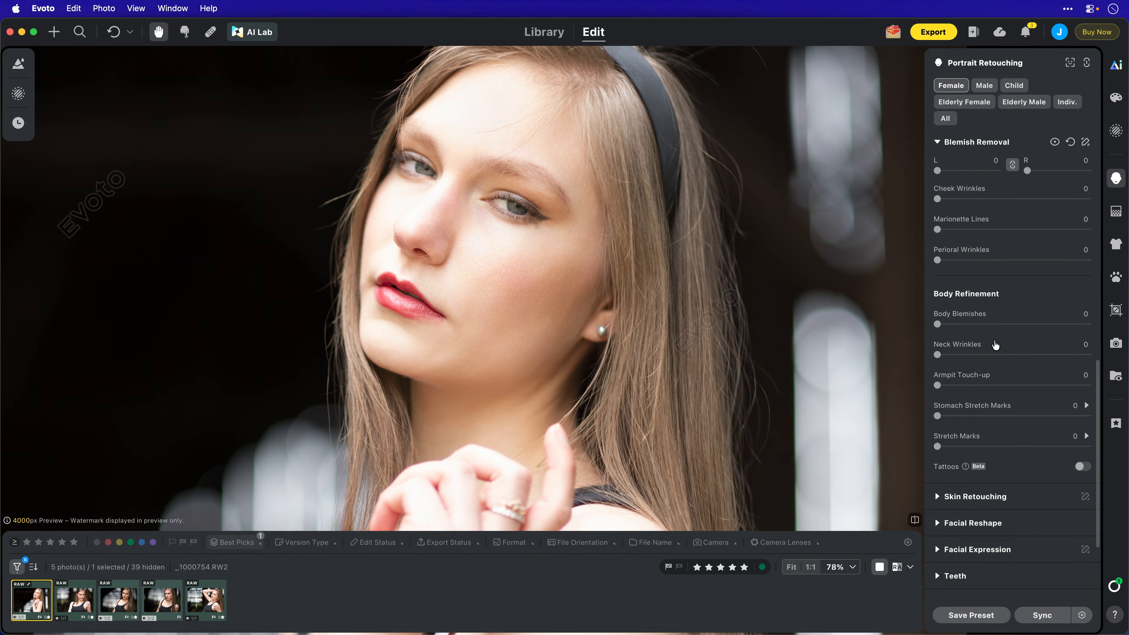
scroll(985, 304, "down", 5)
Apply the Even (Dodge & Burn) skin retouching to the facial skin.
left_click(998, 383)
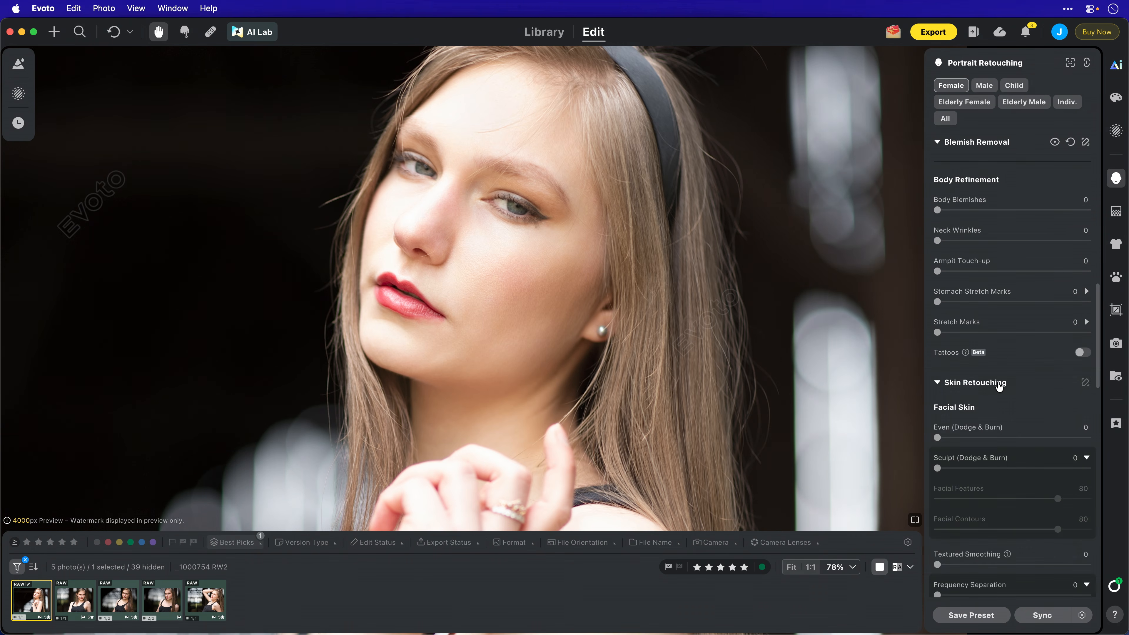
scroll(1000, 389, "down", 10)
scroll(1000, 387, "up", 8)
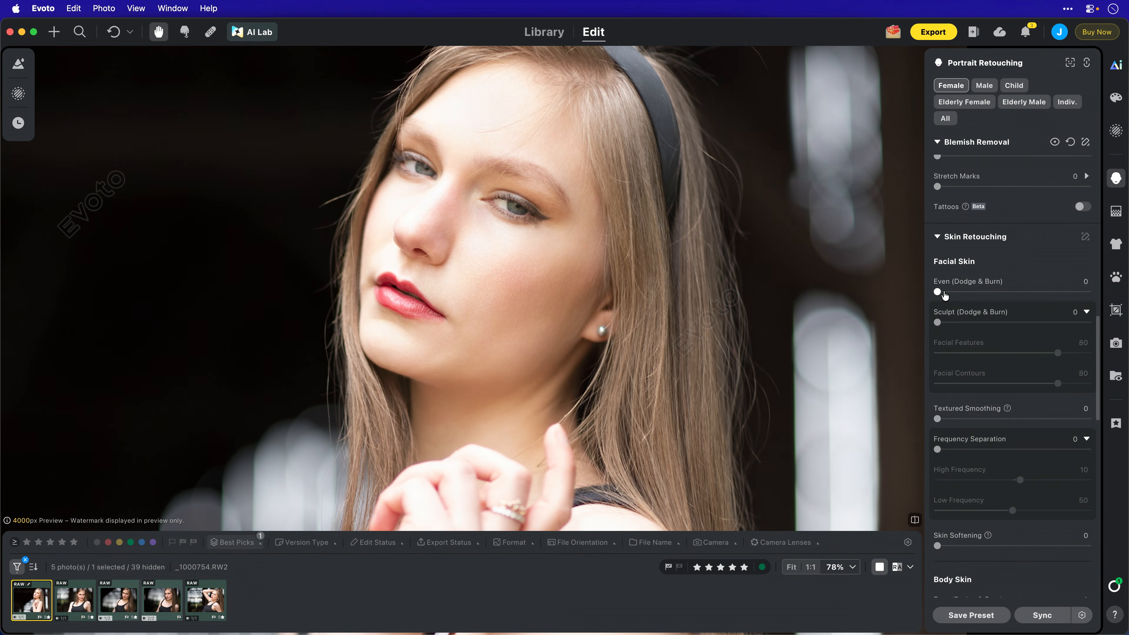
mouse_move(941, 295)
left_mouse_down()
mouse_move(1085, 297)
mouse_move(944, 296)
left_mouse_up()
Compare the Matte, Satin and Dewy skin textures with no texture and apply Matte.
scroll(978, 416, "down", 5)
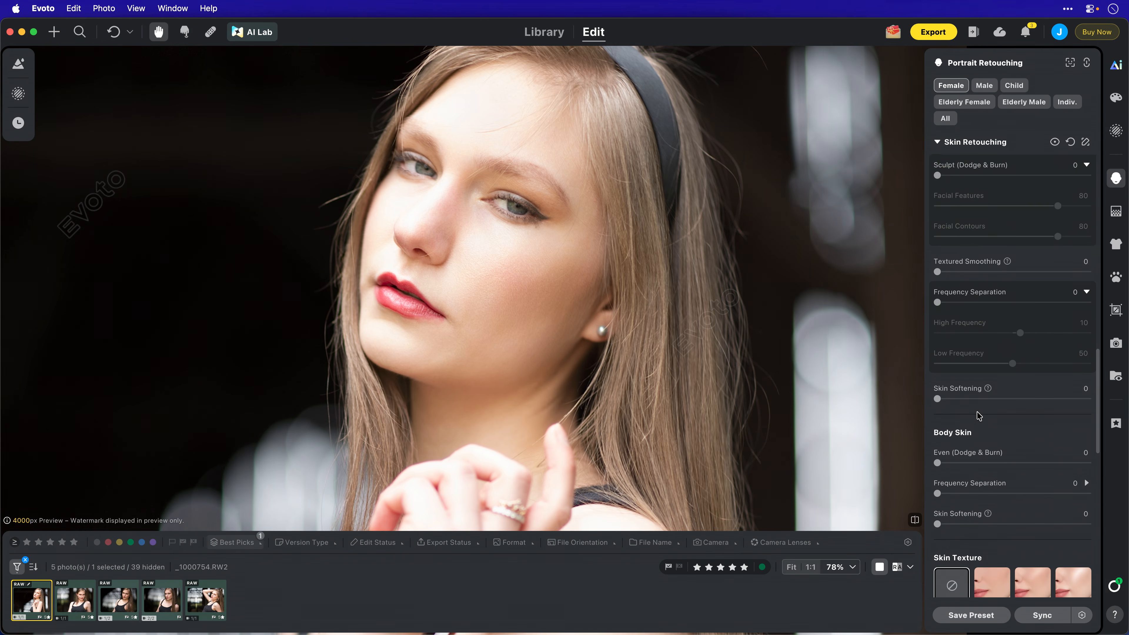
scroll(978, 416, "down", 3)
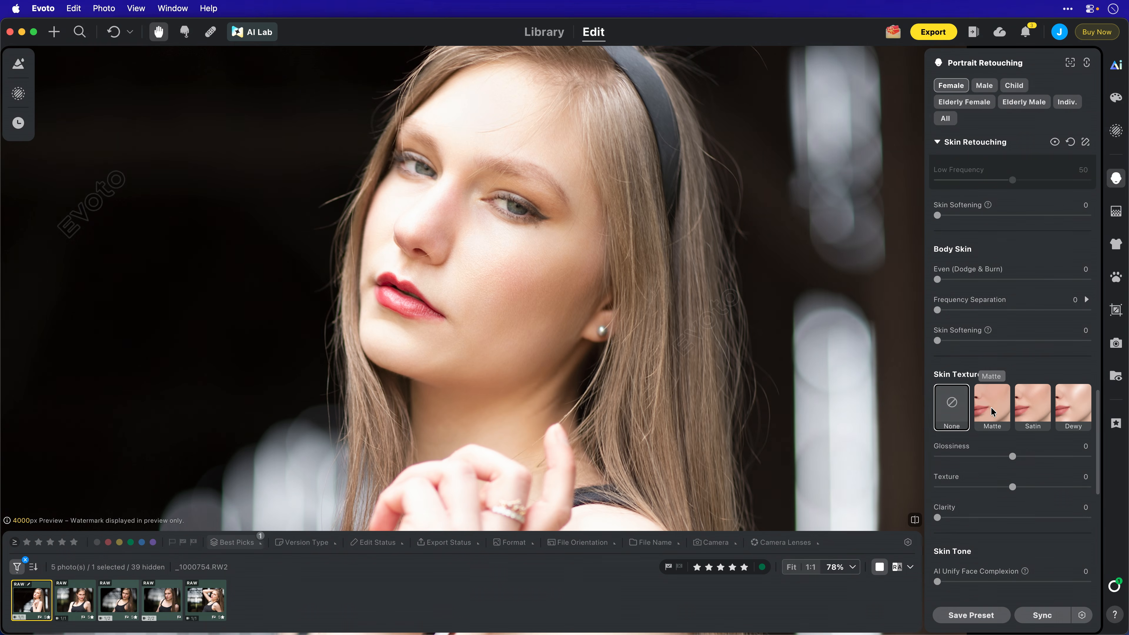
left_click(990, 407)
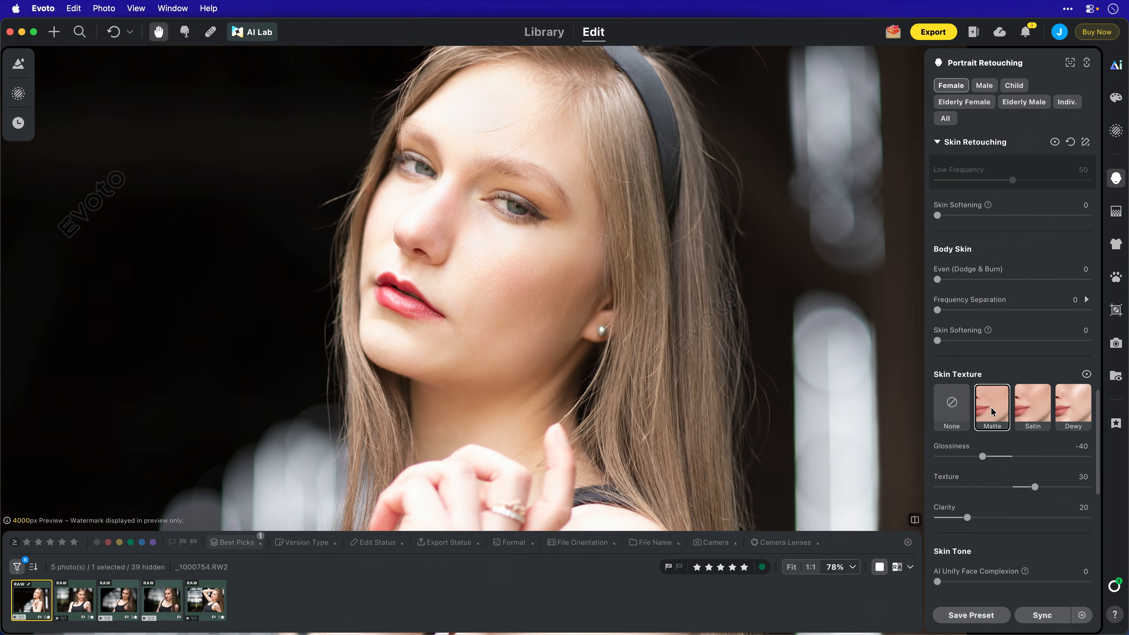
left_click(1035, 408)
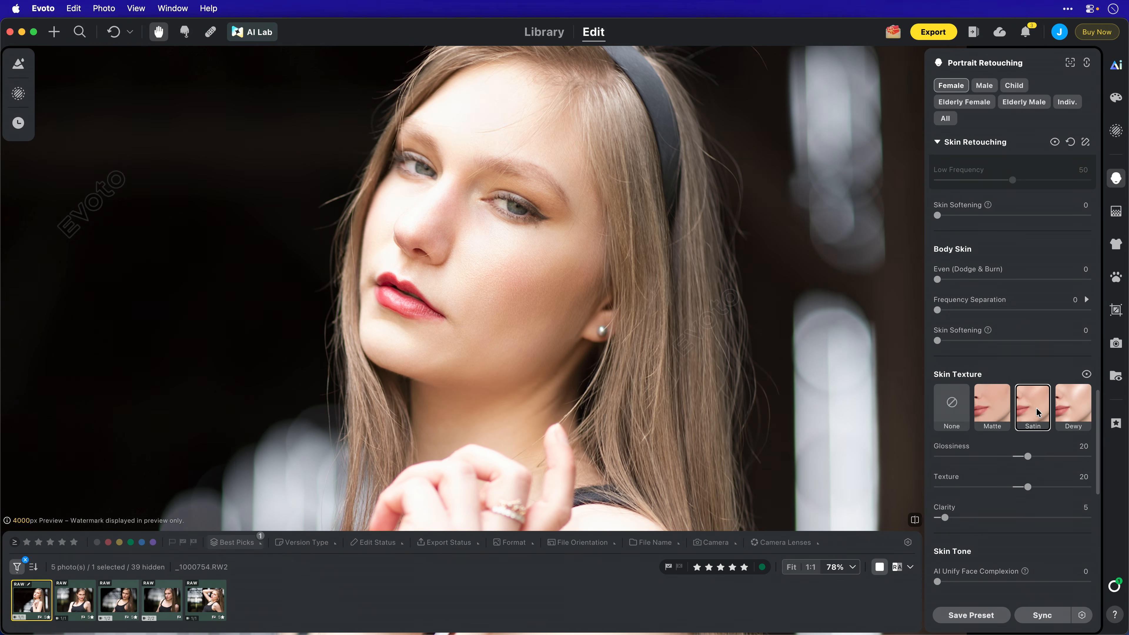
left_click(1074, 415)
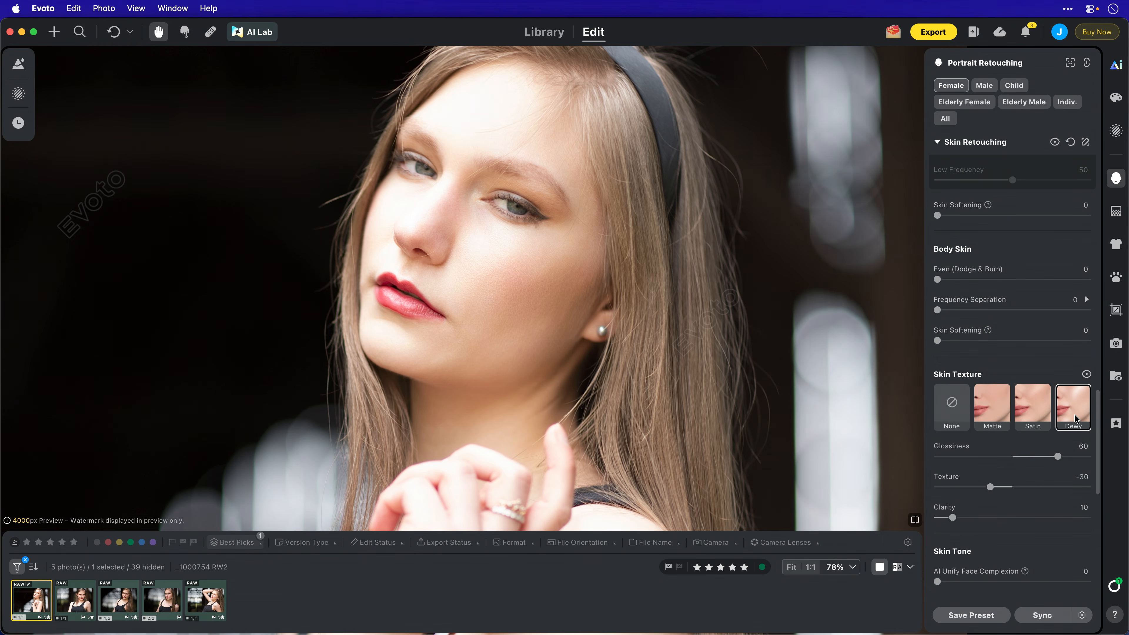
left_click(996, 412)
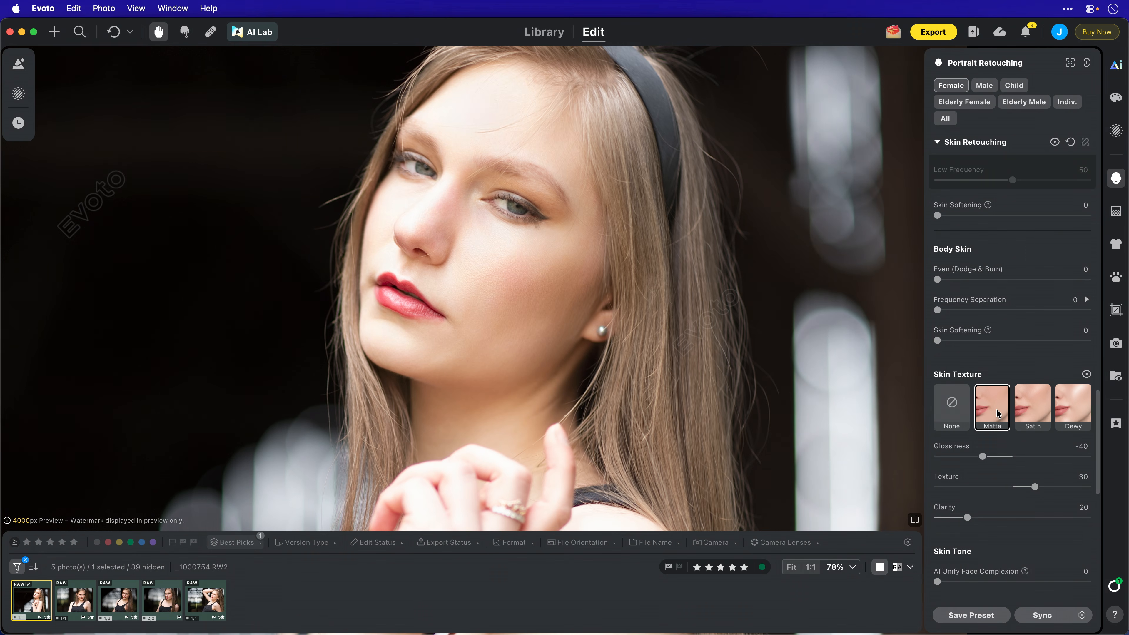
left_click(964, 410)
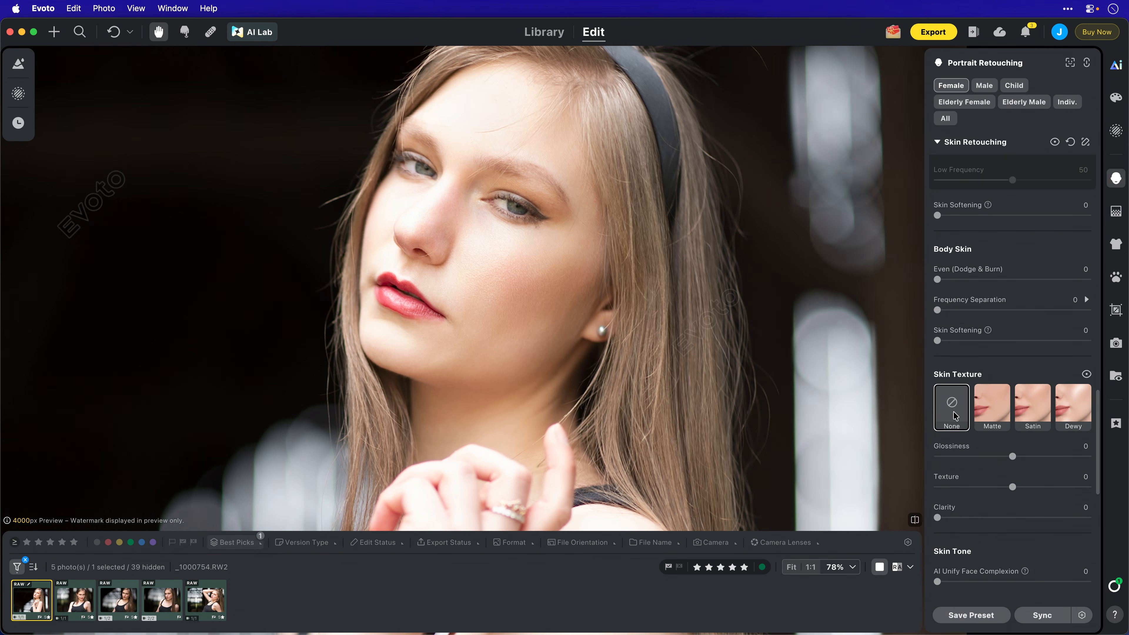
left_click(996, 404)
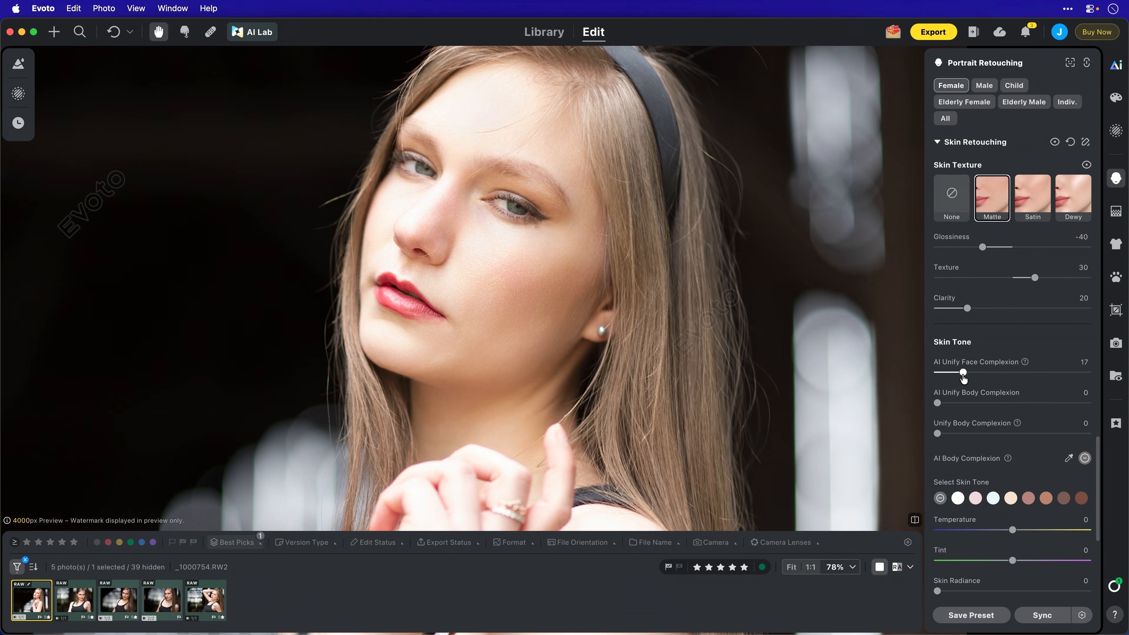
Set AI Unify Face Complexion to 39 in the skin tone adjustments.
left_click_drag(1022, 376, 1029, 379)
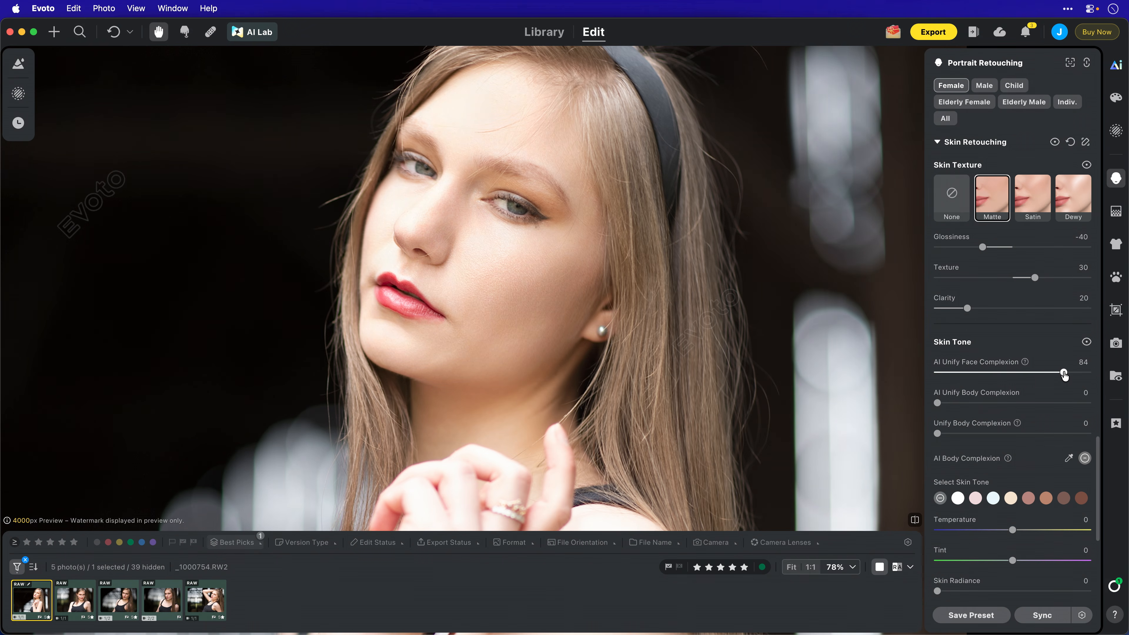
left_click_drag(1078, 374, 997, 377)
scroll(967, 387, "down", 5)
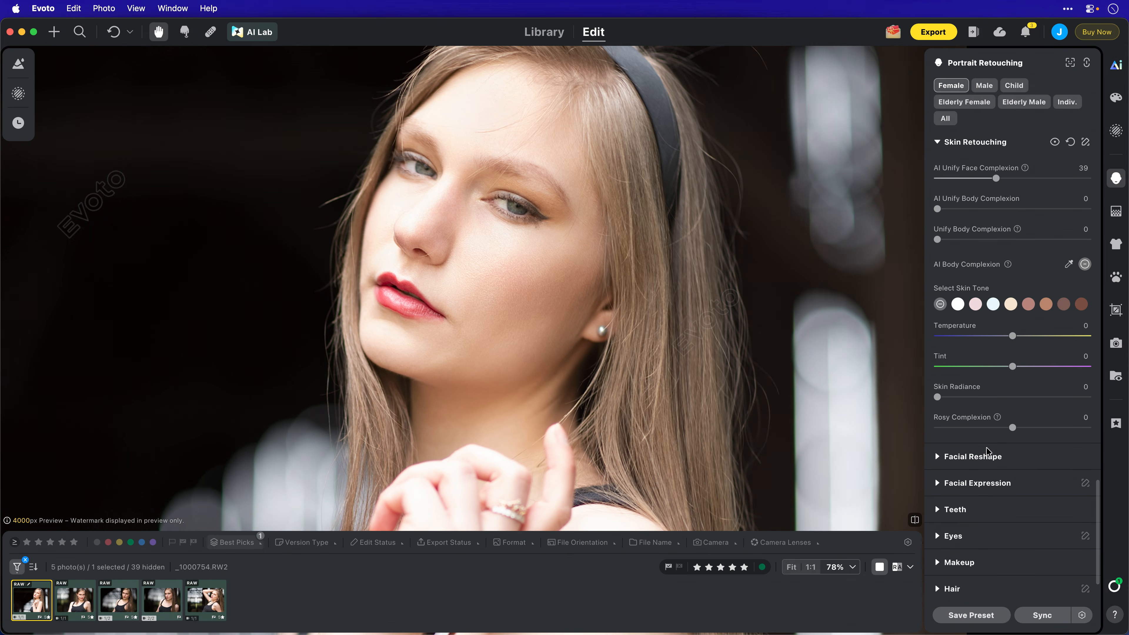
scroll(989, 445, "down", 2)
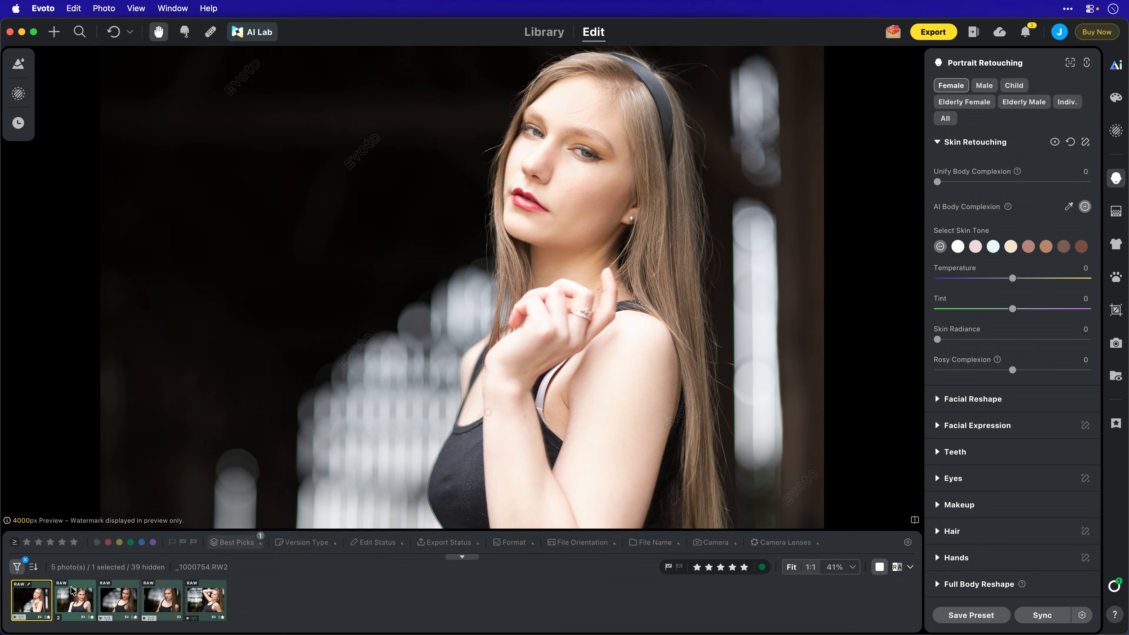
Check the other portraits in the series and select all five photos with the retouched first portrait as the source.
left_click(118, 598)
left_click(146, 598)
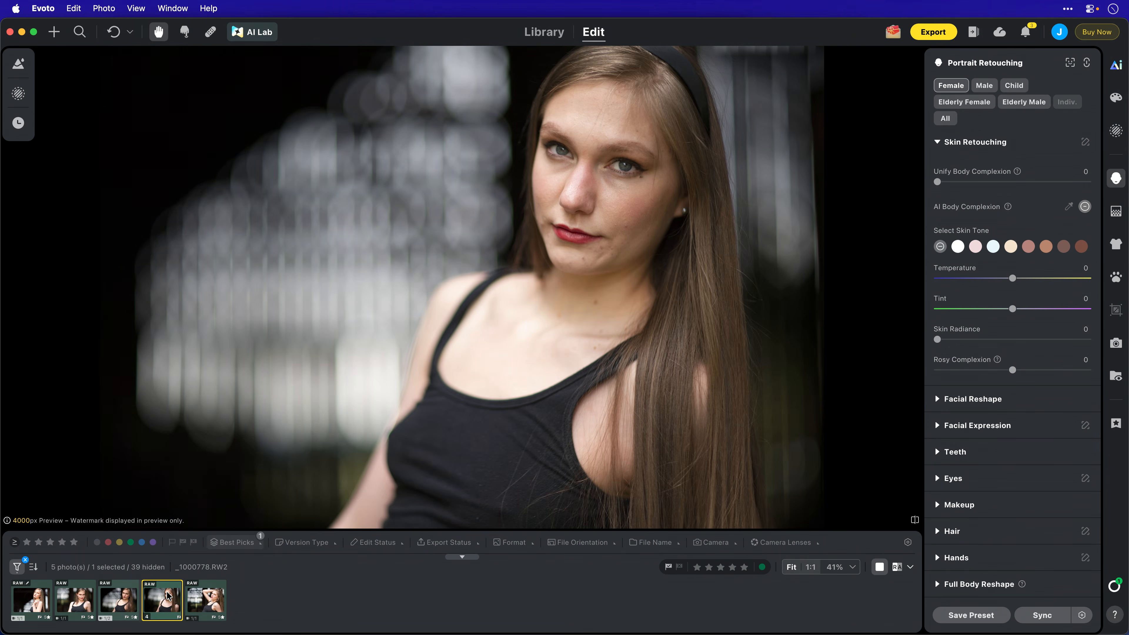
left_click(214, 603)
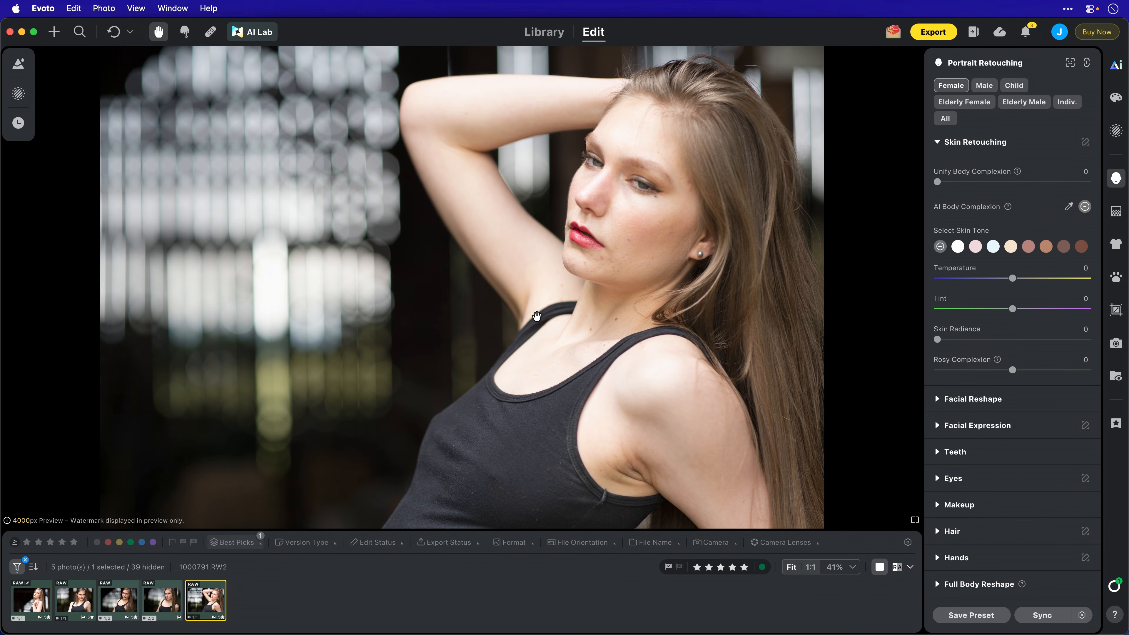
left_click(31, 598)
key("super+a")
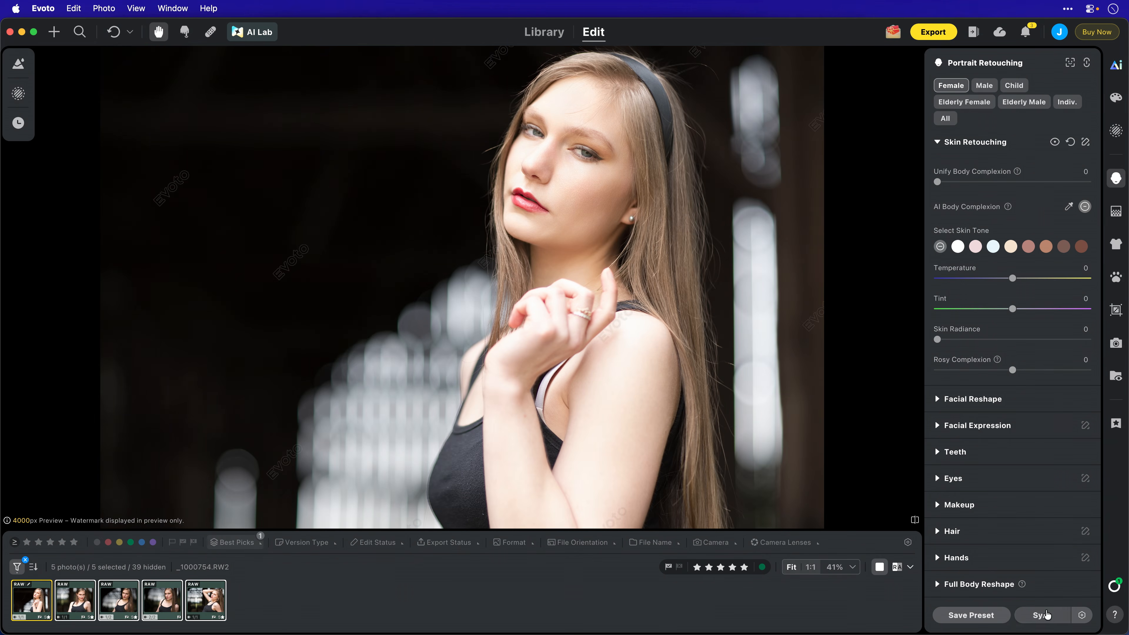
Include Color Adjustments alongside AI Color Adjustments and Portrait Retouching in the sync settings and sync the edits to the other selected photos.
left_click(1081, 616)
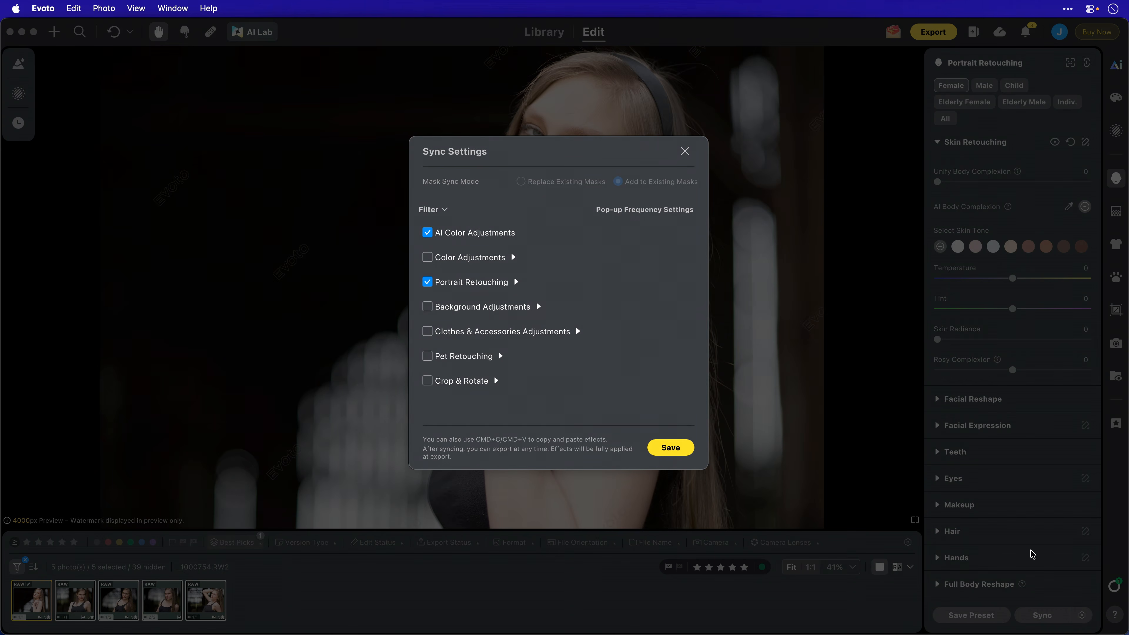
left_click(435, 258)
left_click(427, 236)
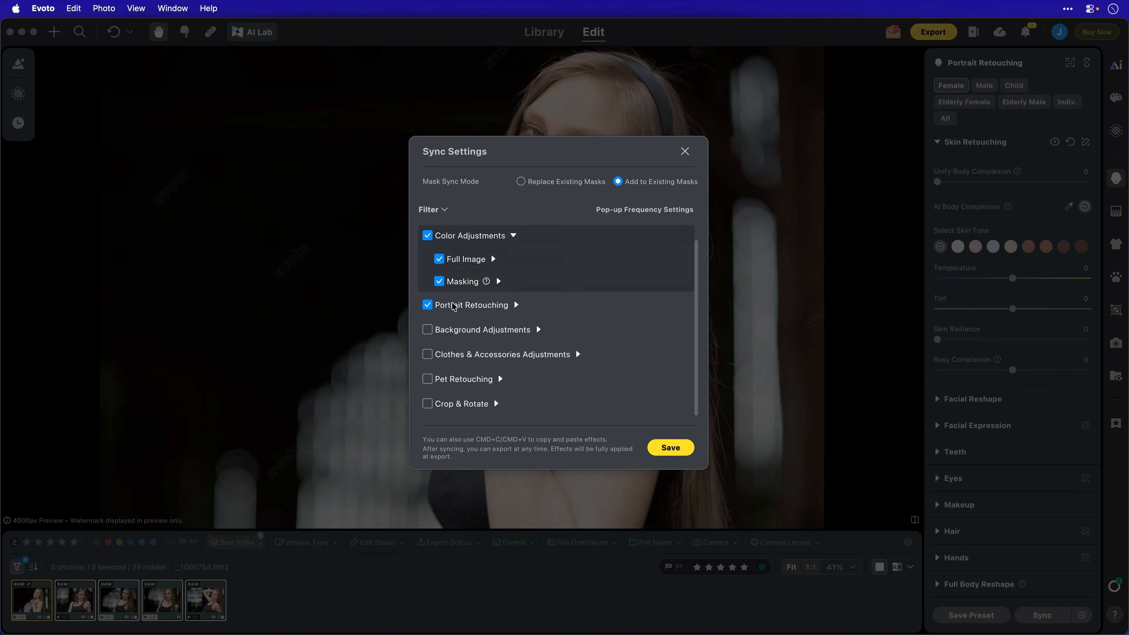
left_click(514, 236)
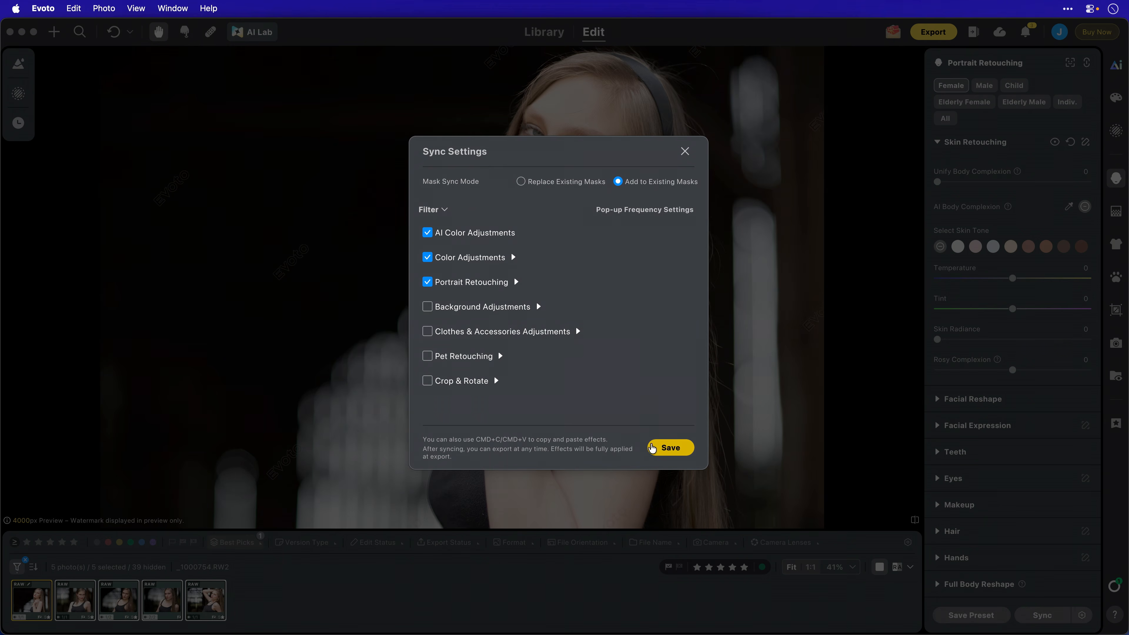
left_click(671, 447)
left_click(1041, 615)
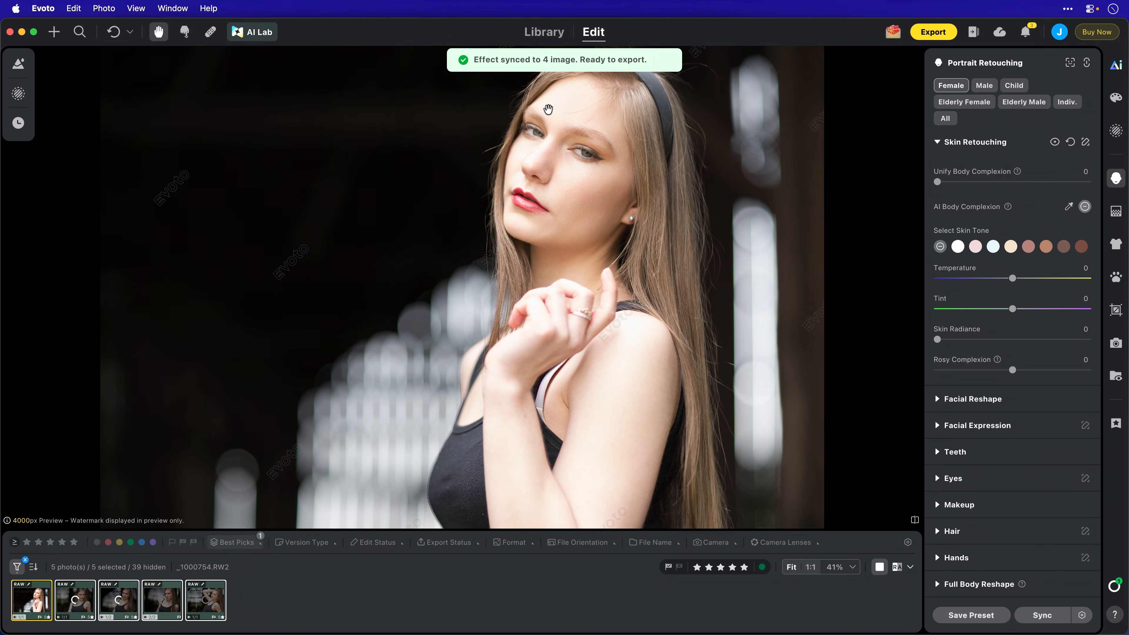
left_click(76, 592)
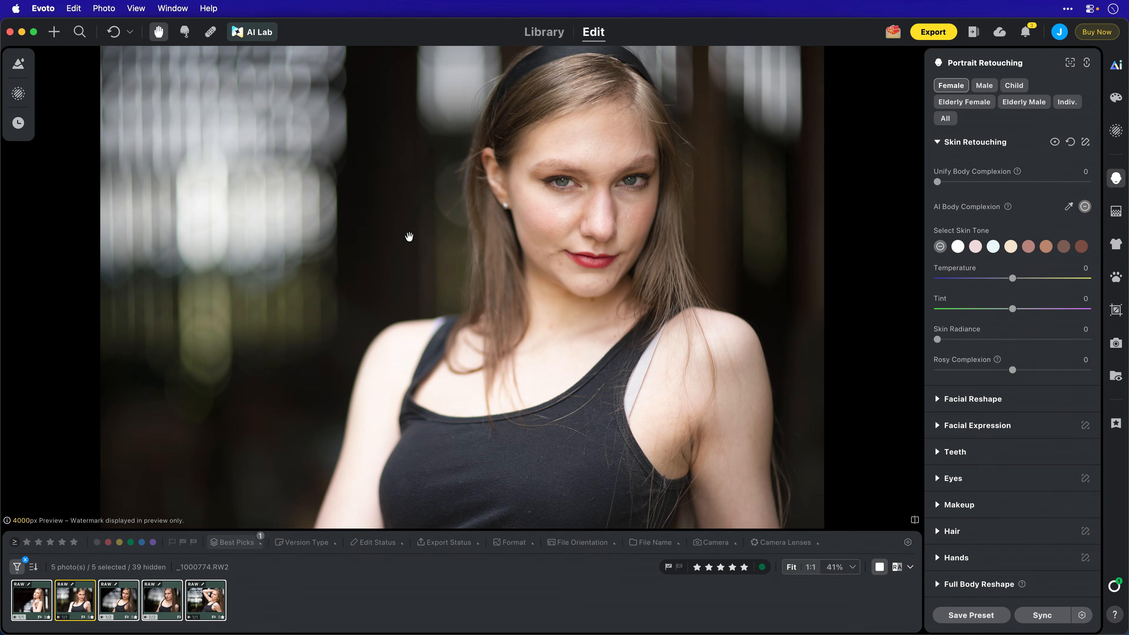
Check the remaining synced portraits and set Armpit Touch-up to 64 on the last one, trying the slider's extremes first.
key("Right")
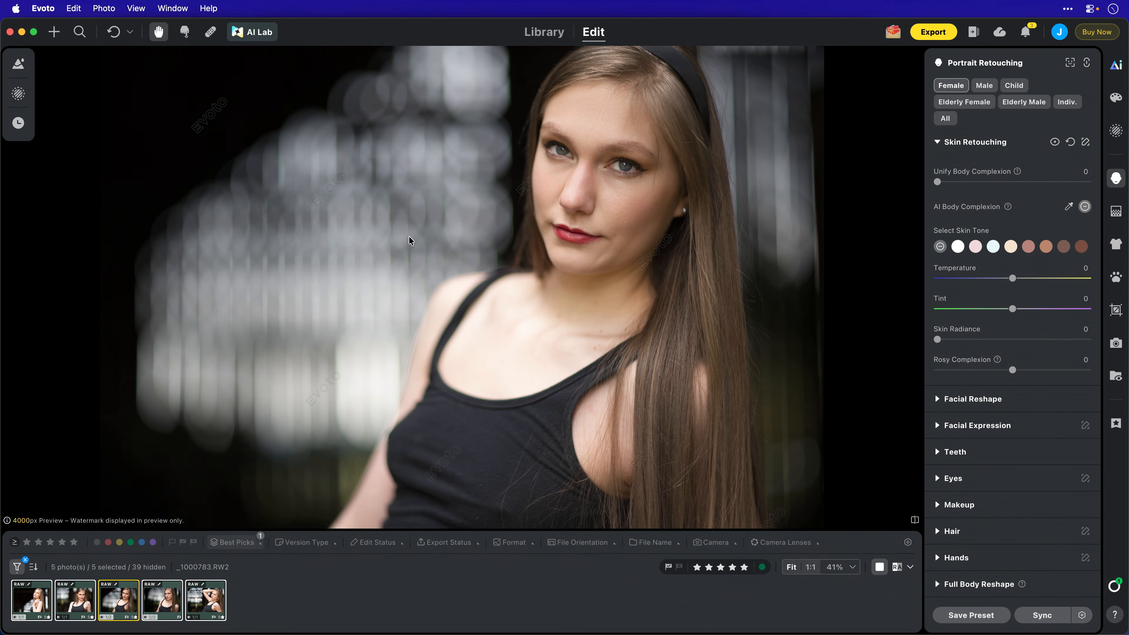
key("Right")
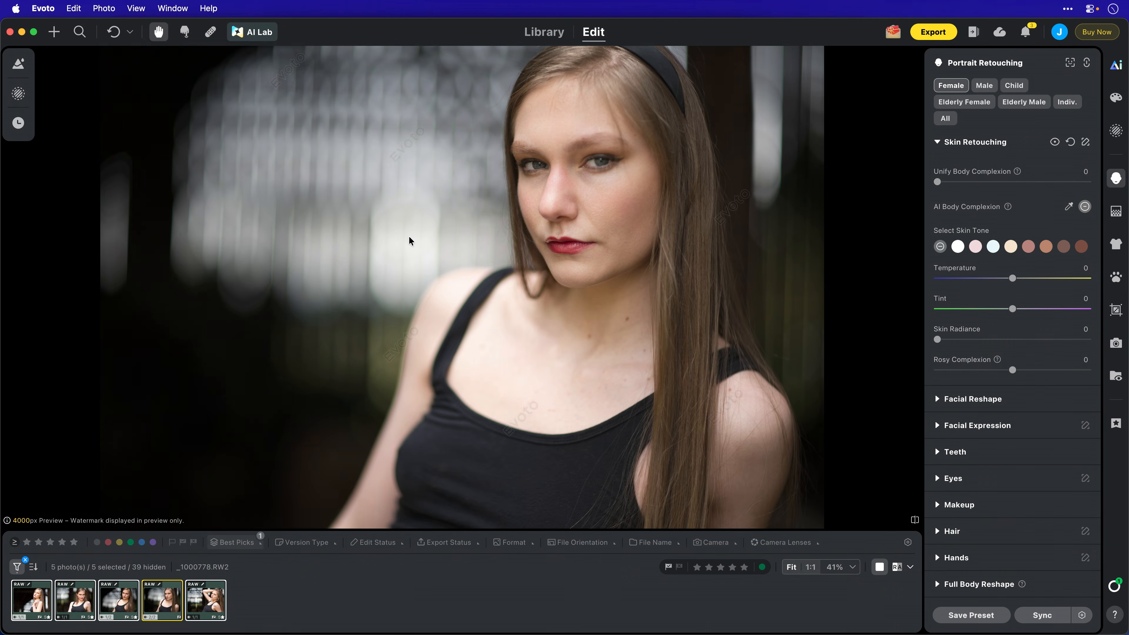
key("Right")
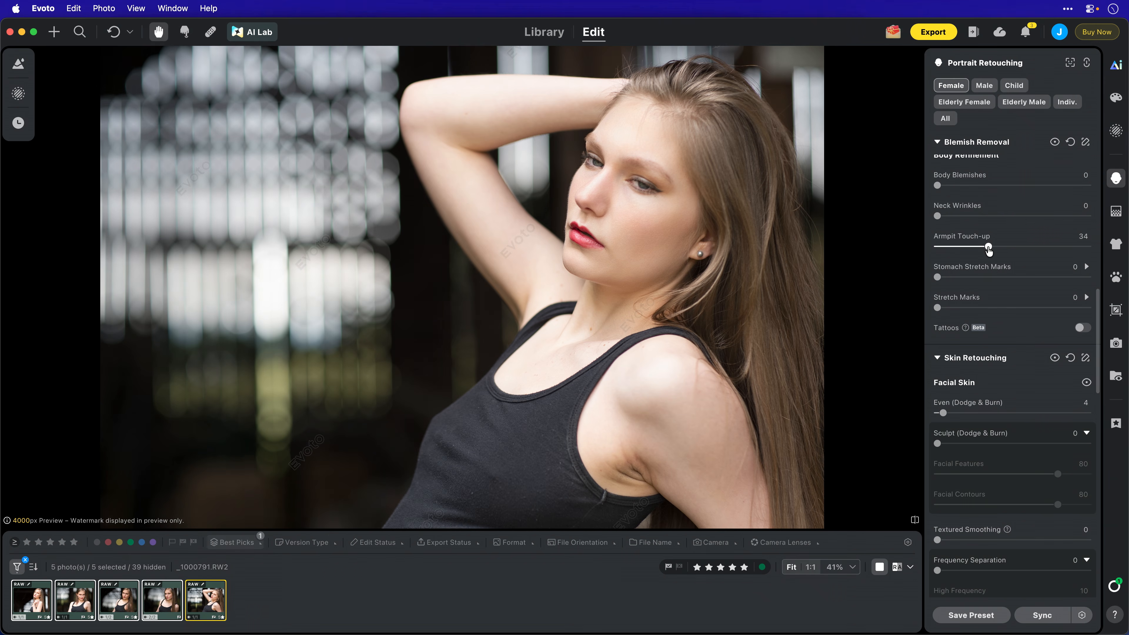
left_click_drag(989, 251, 1095, 244)
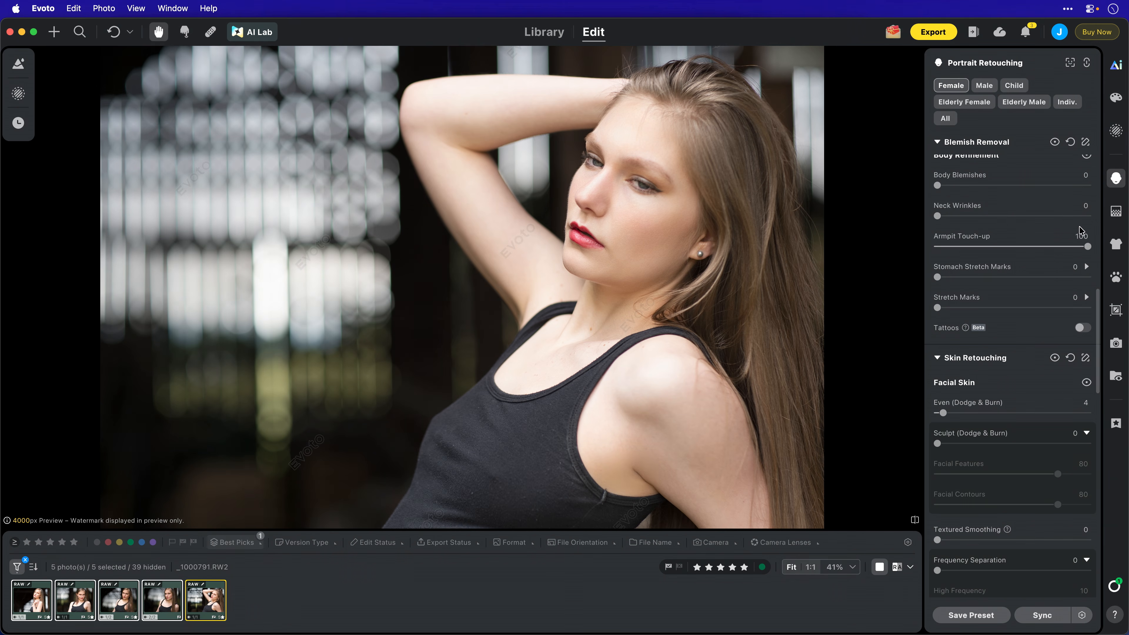
left_click_drag(1084, 250, 906, 252)
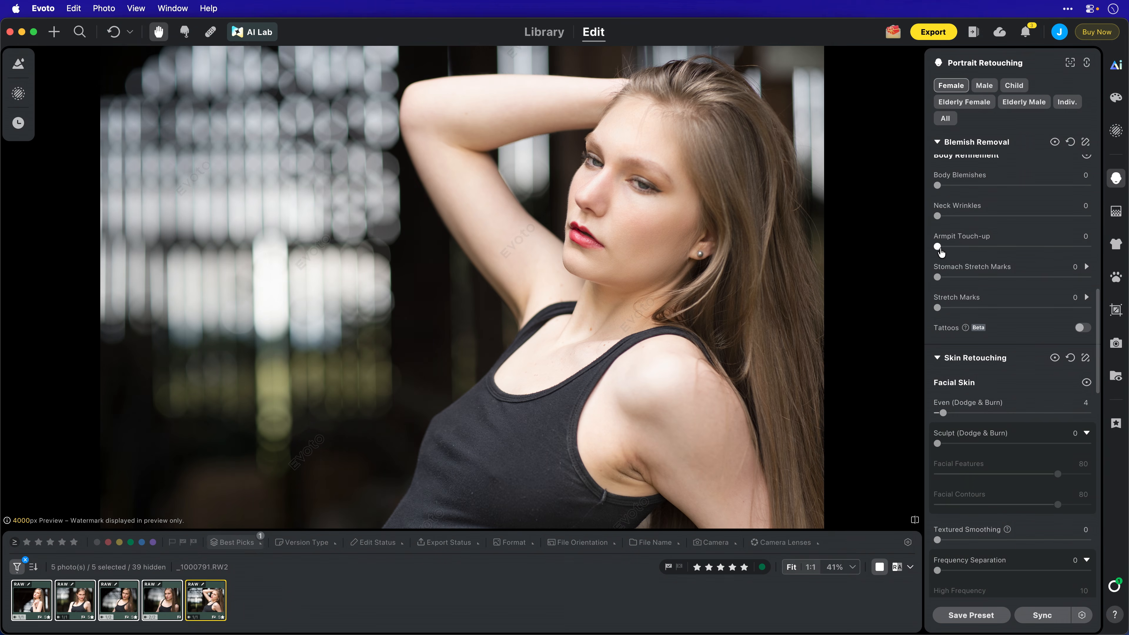
left_click_drag(977, 249, 993, 248)
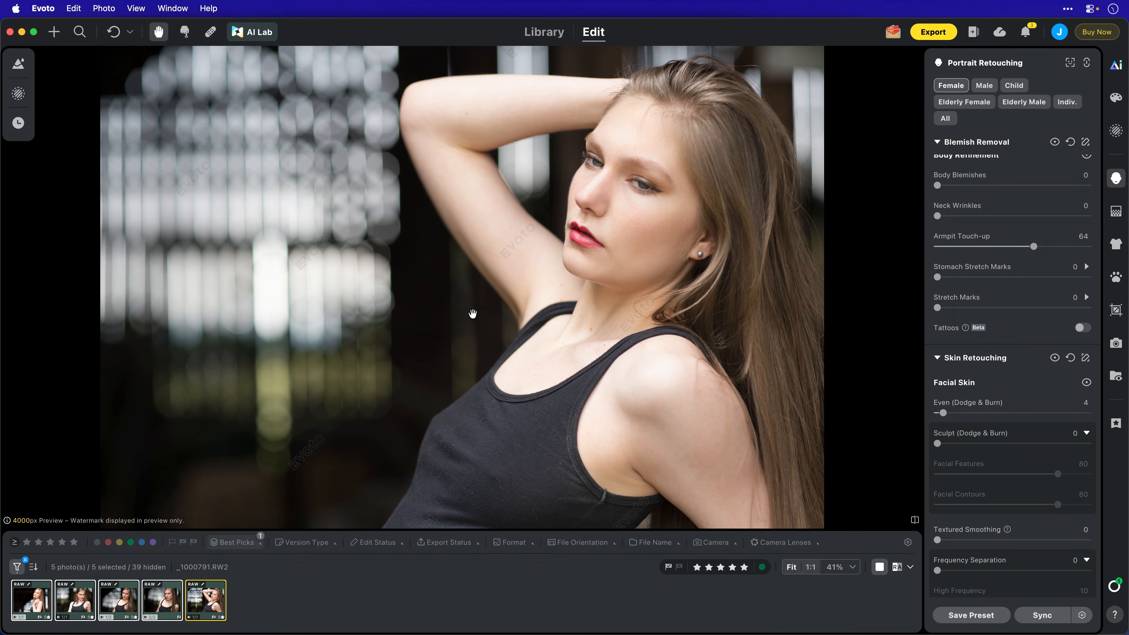
Open photo _1000661.RW2 from the second Portrait Slam project for editing and display its AI color adjustments.
key("g")
left_click(83, 213)
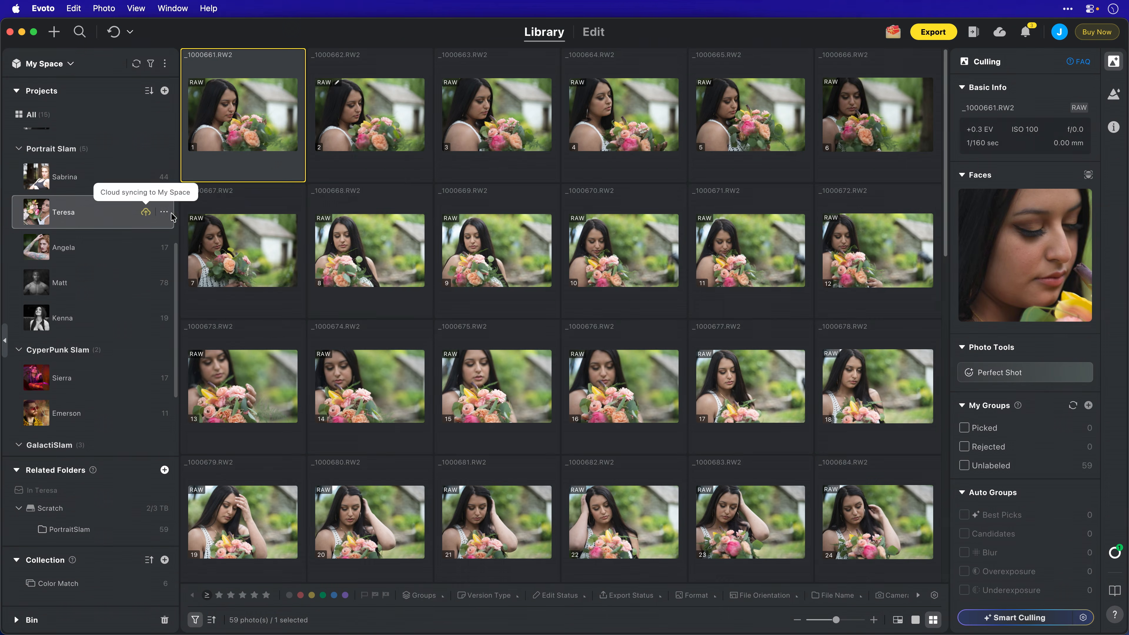
double_click(245, 131)
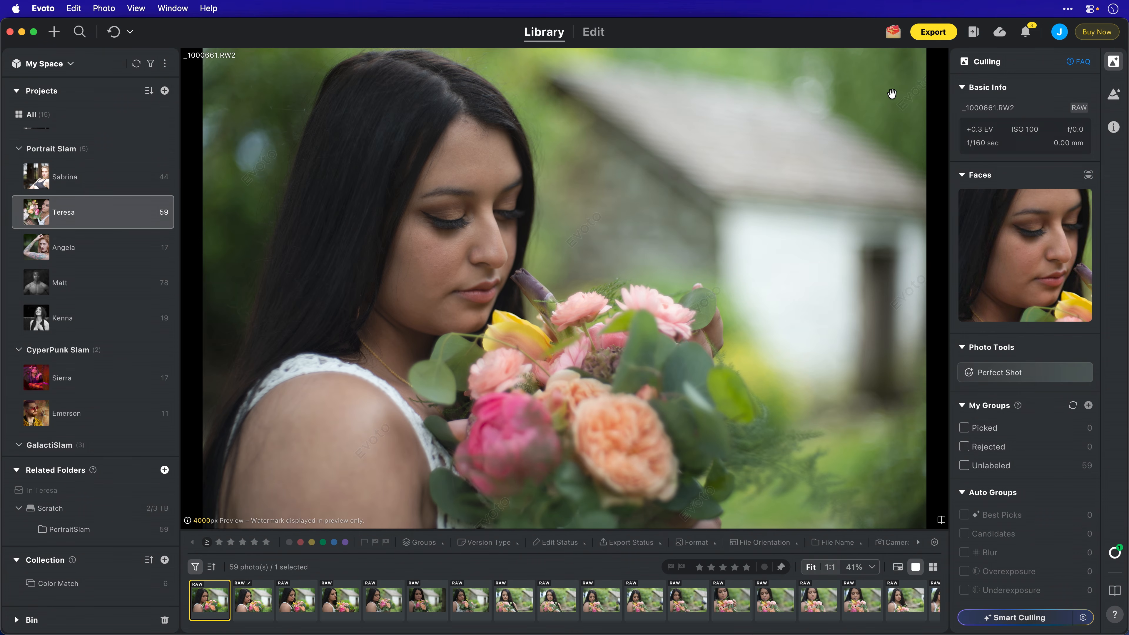
key("d")
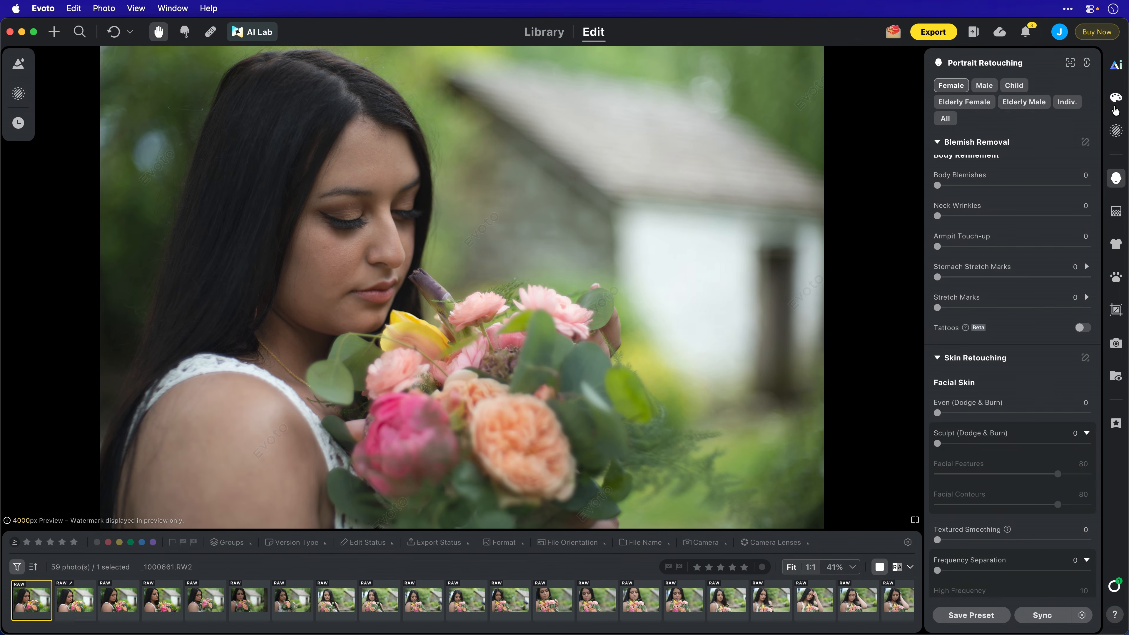
left_click(1117, 68)
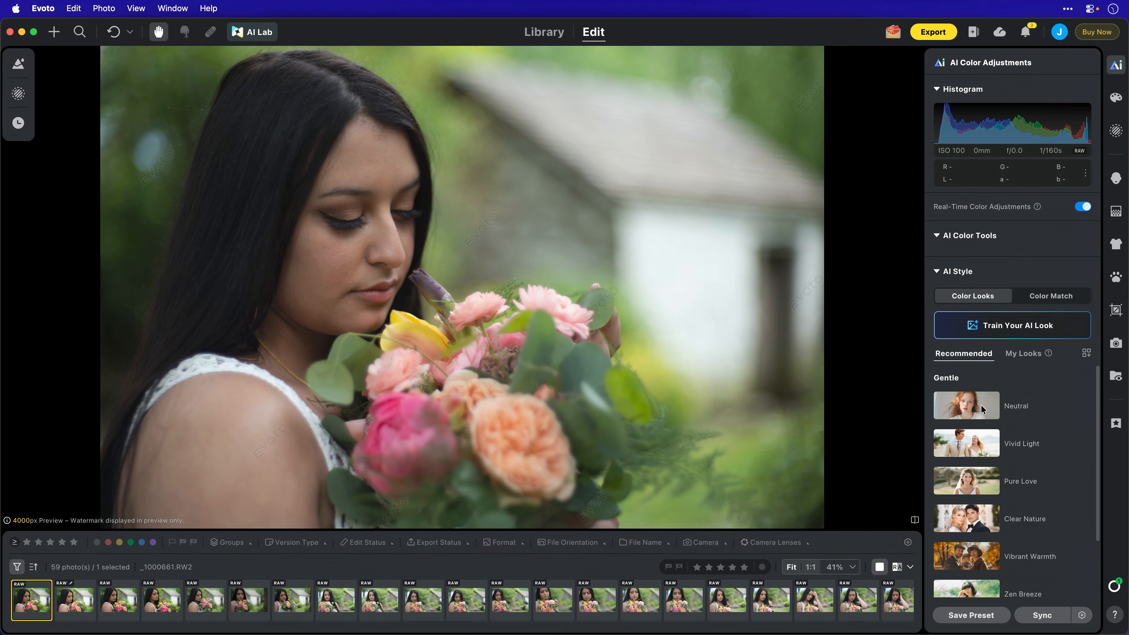
Compare the Neutral, Vivid Light, Pure Love, Clear Nature and Vibrant Warmth color looks on the portrait and apply Vivid Light.
left_click(981, 408)
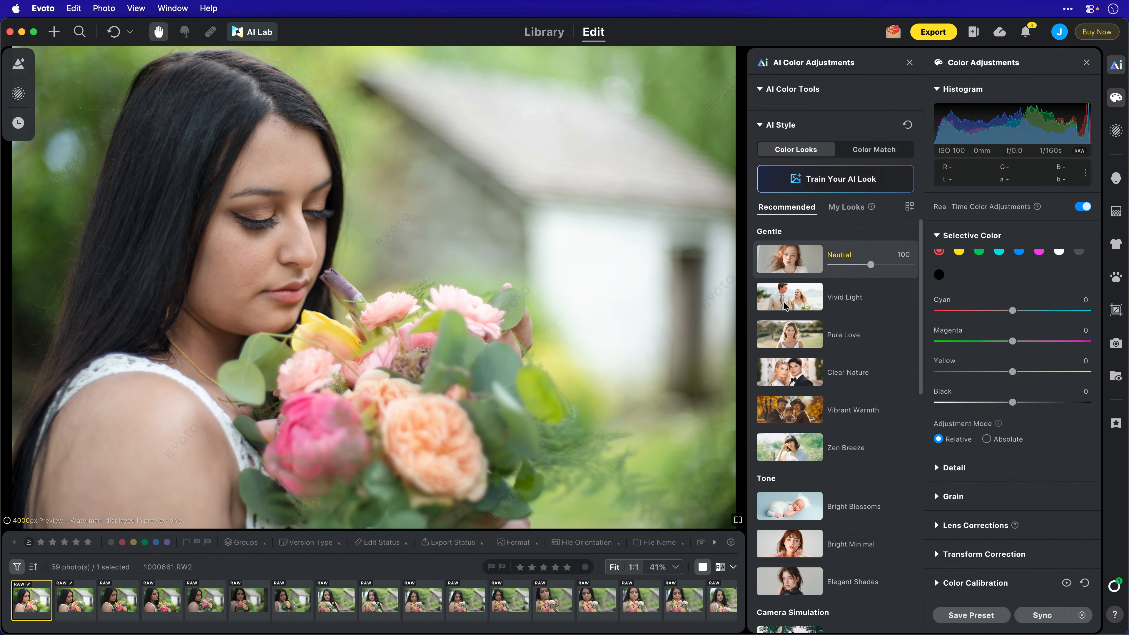
left_click(786, 307)
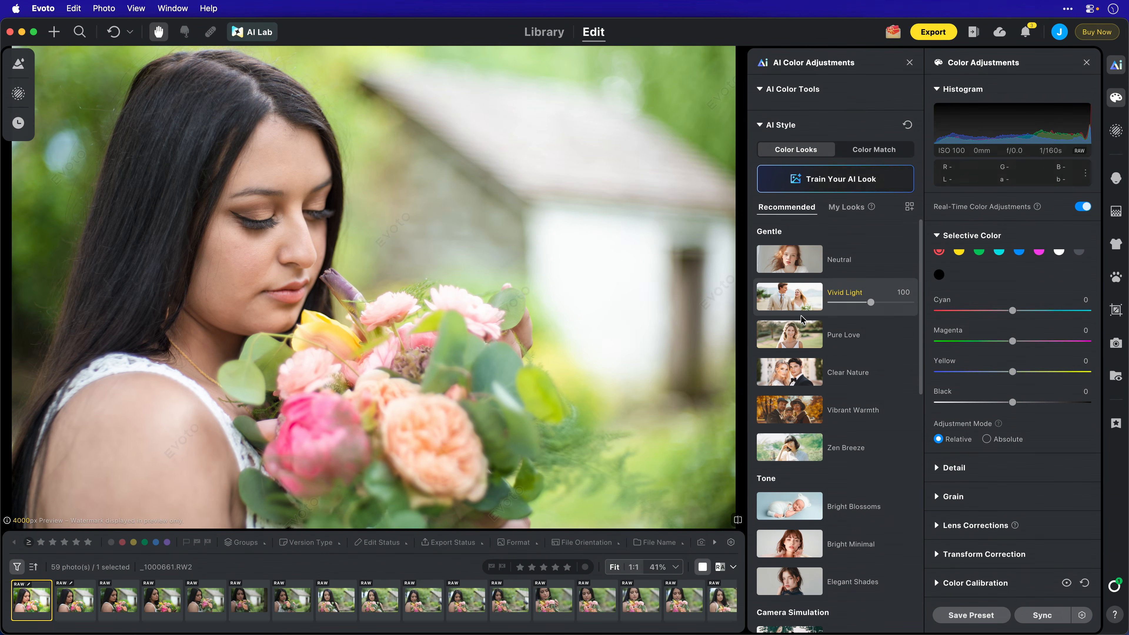
left_click(802, 334)
left_click(796, 373)
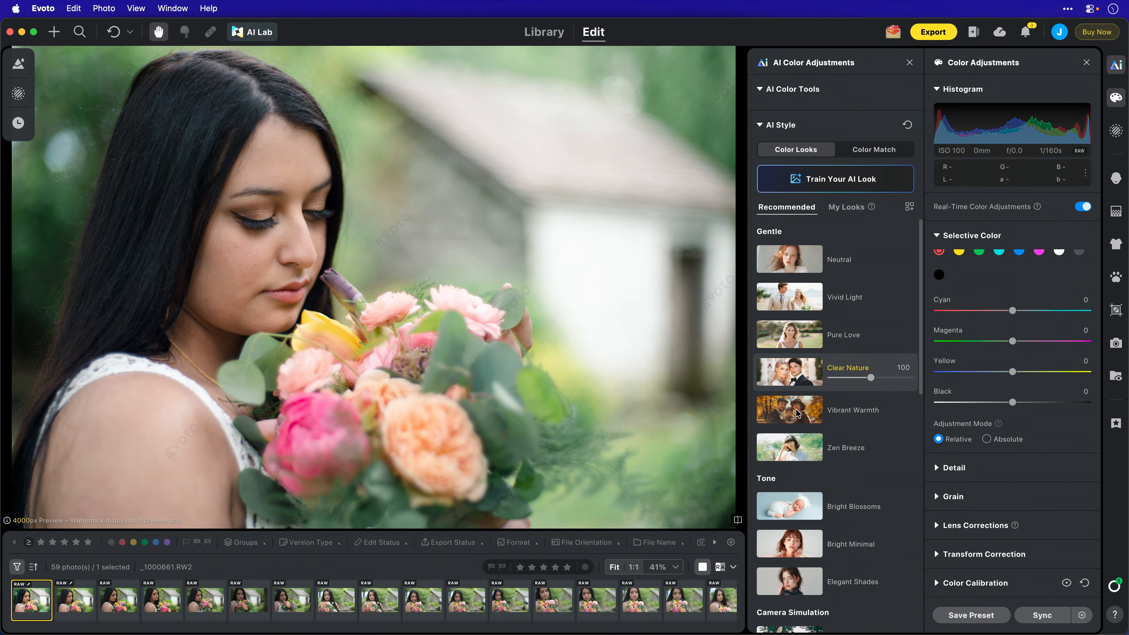
left_click(791, 411)
left_click(796, 305)
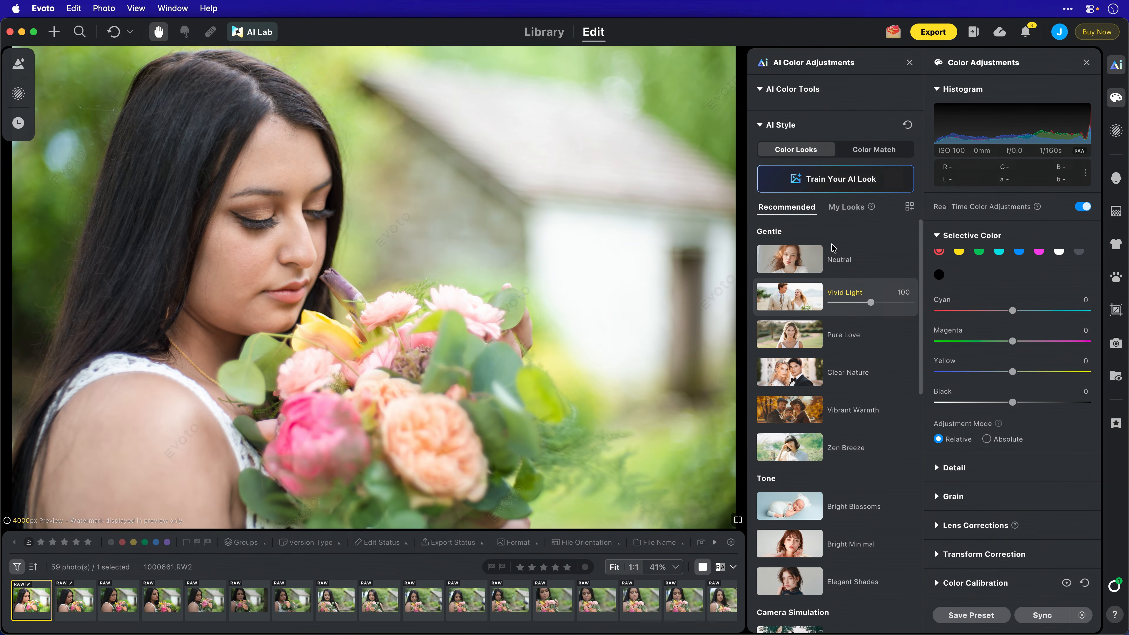
Try to create a custom AI look named "my wedding look" for Wedding images and continue past its basic settings.
left_click(842, 184)
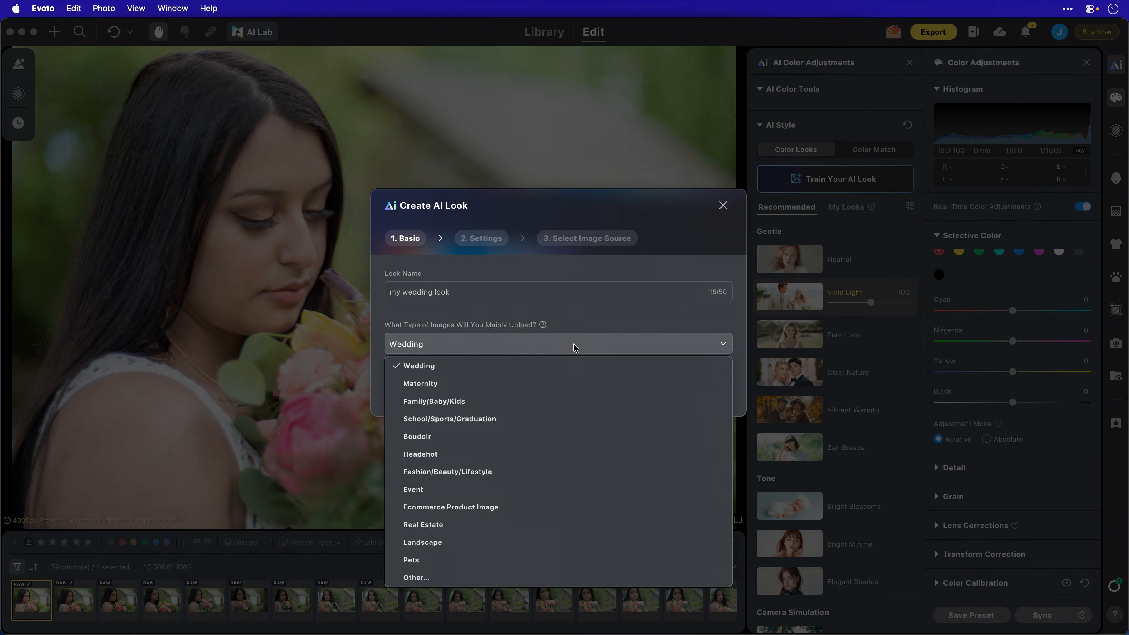
left_click(512, 370)
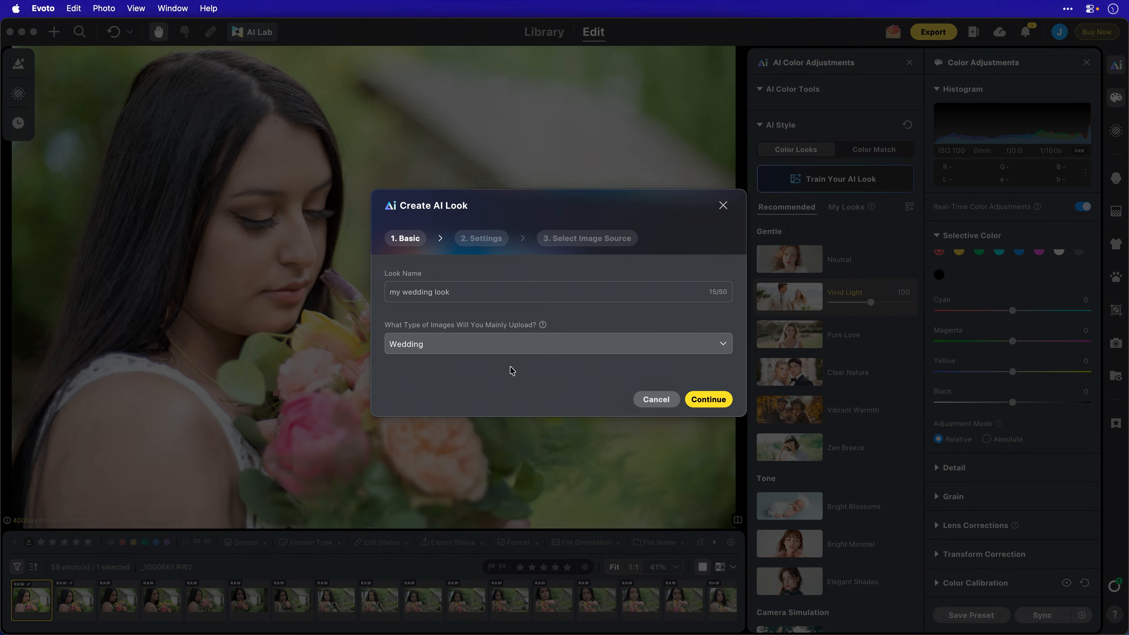
left_click(700, 400)
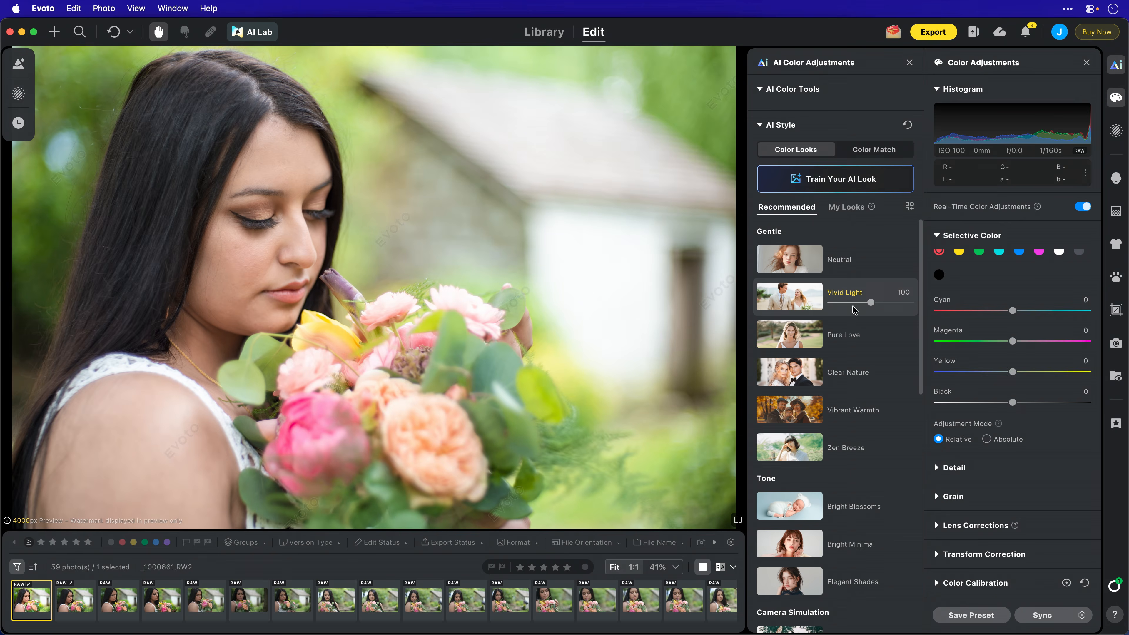
Fine-tune the color with Vivid Light at 88 and Black at -7, and begin a new preset from these adjustments.
mouse_move(875, 306)
left_mouse_down()
mouse_move(899, 308)
mouse_move(865, 305)
left_mouse_up()
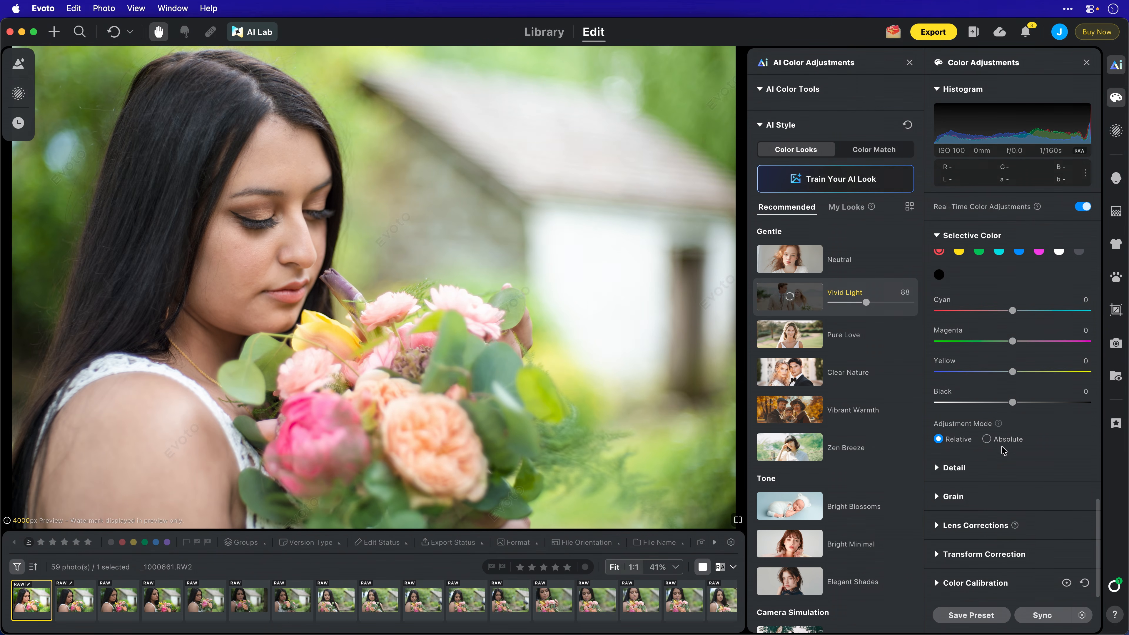
scroll(1013, 446, "up", 5)
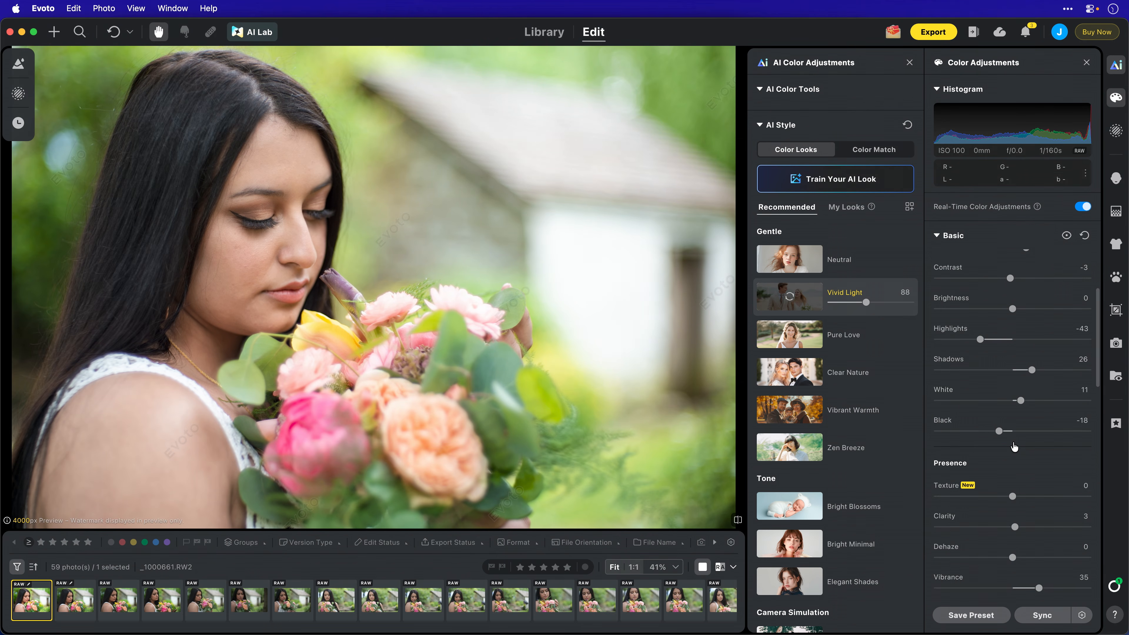
scroll(1014, 446, "down", 3)
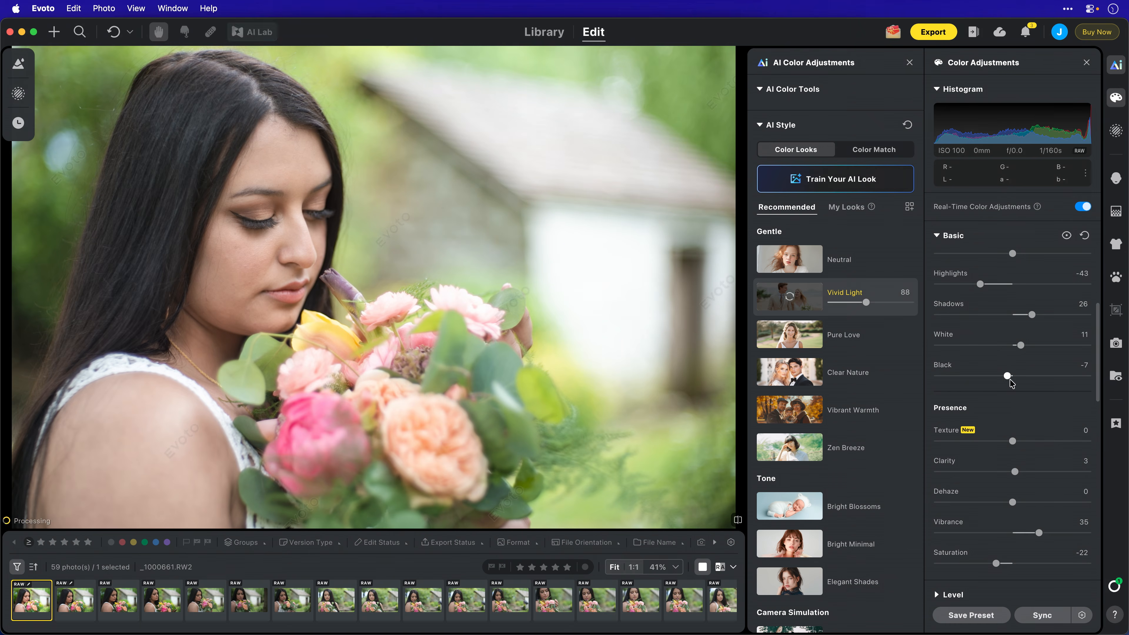
left_click(971, 615)
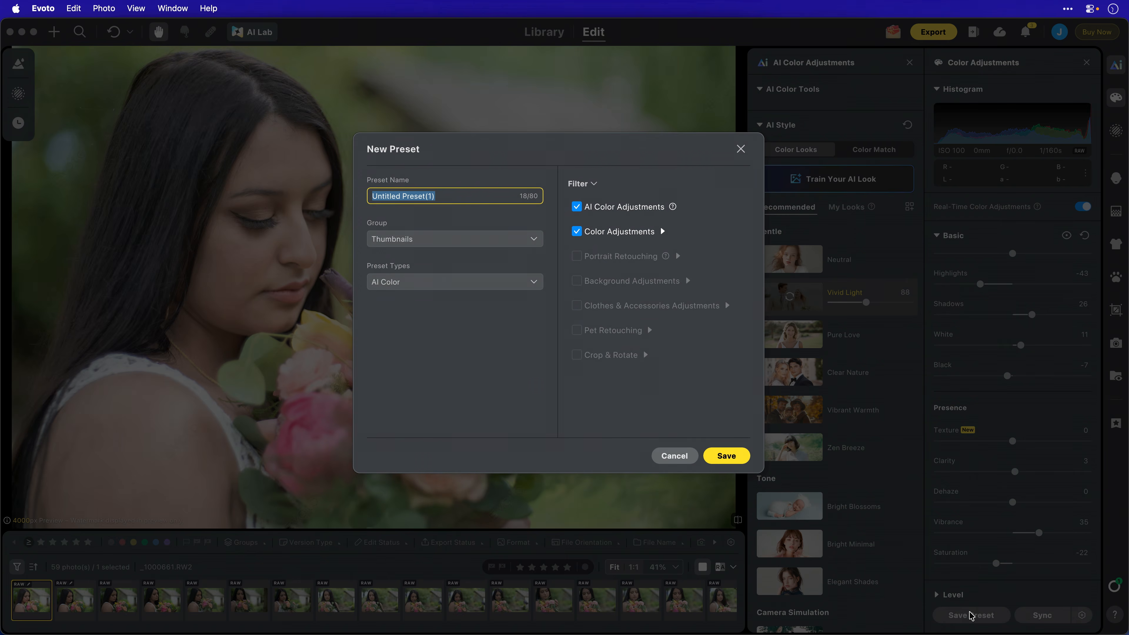
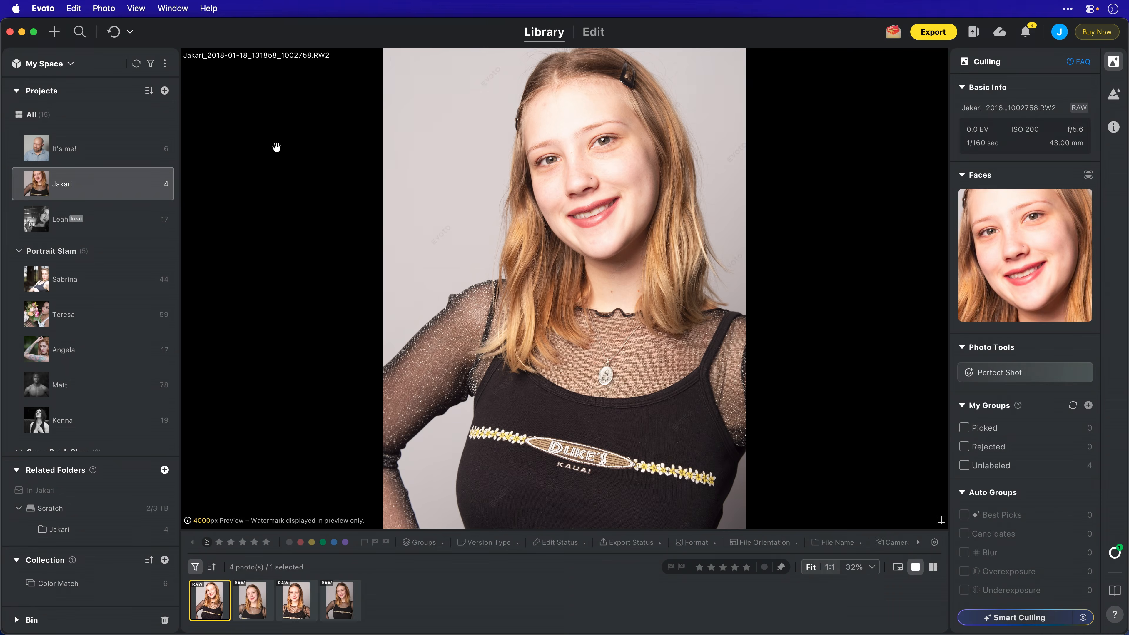
Color match the studio portrait to the CyberpunkSlam reference, comparing the Balanced preference and keeping Extreme.
left_click(612, 38)
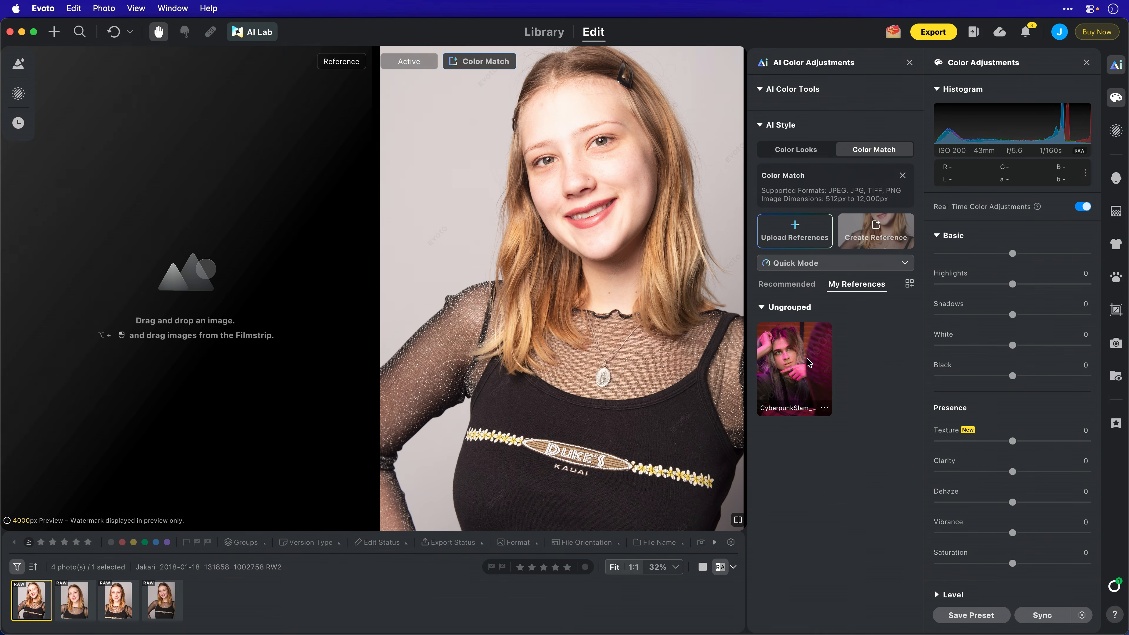
left_click(794, 368)
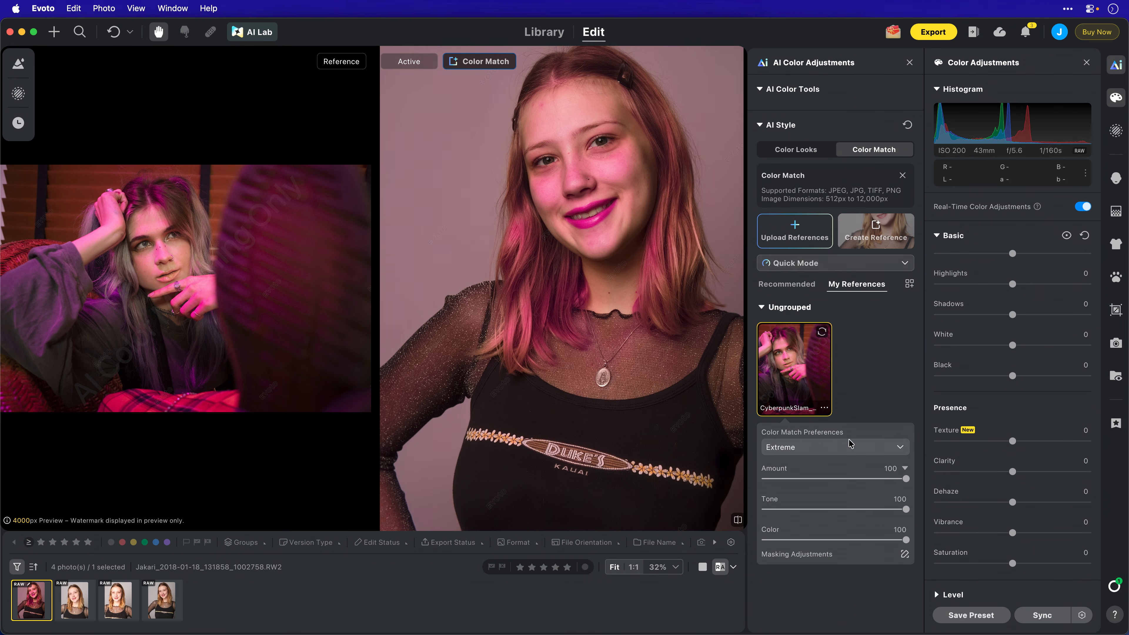
left_click(837, 448)
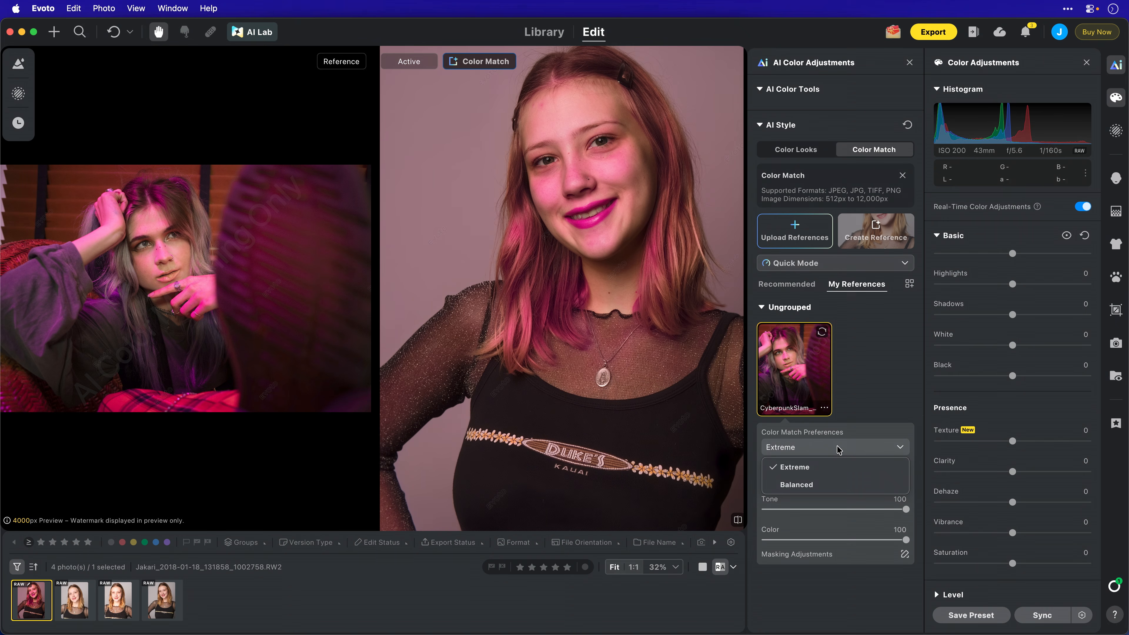
left_click(829, 483)
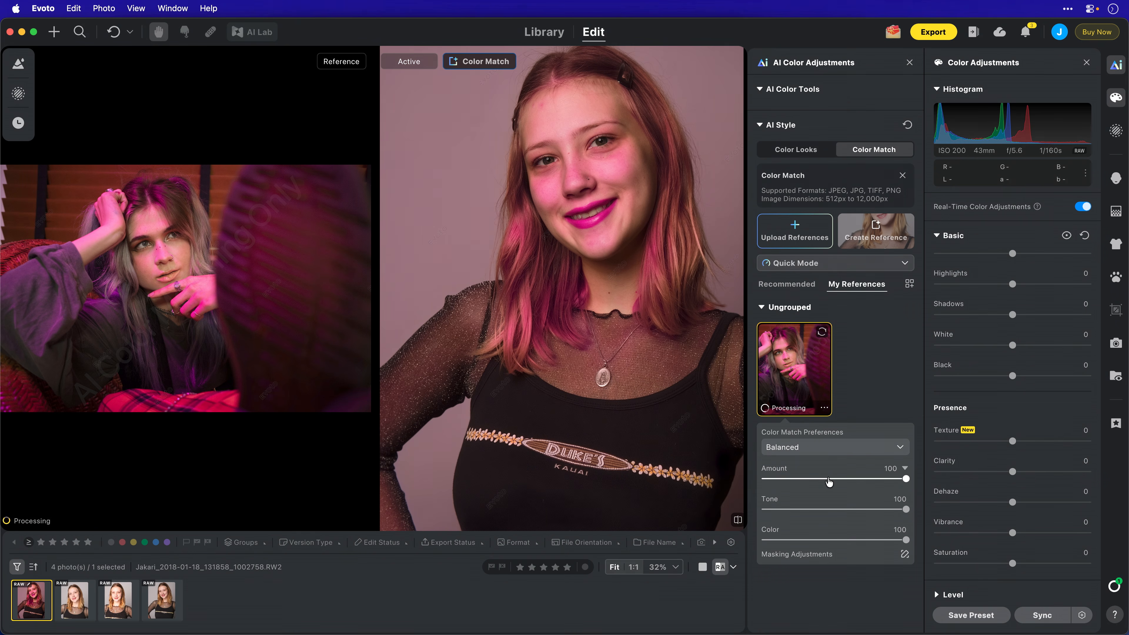
left_click(831, 449)
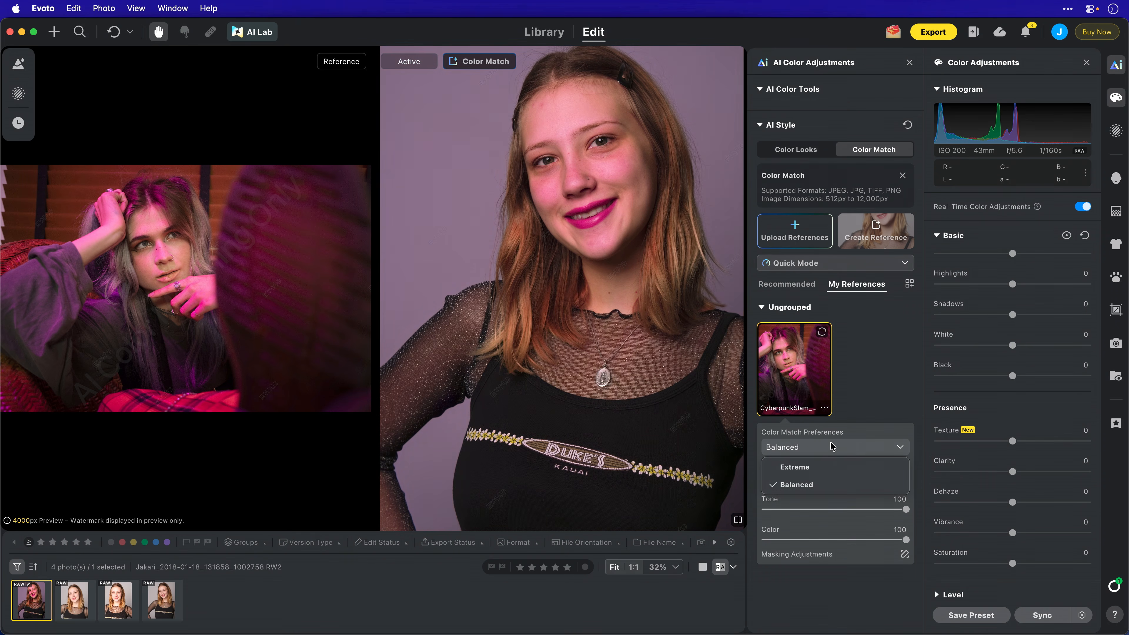
left_click(829, 464)
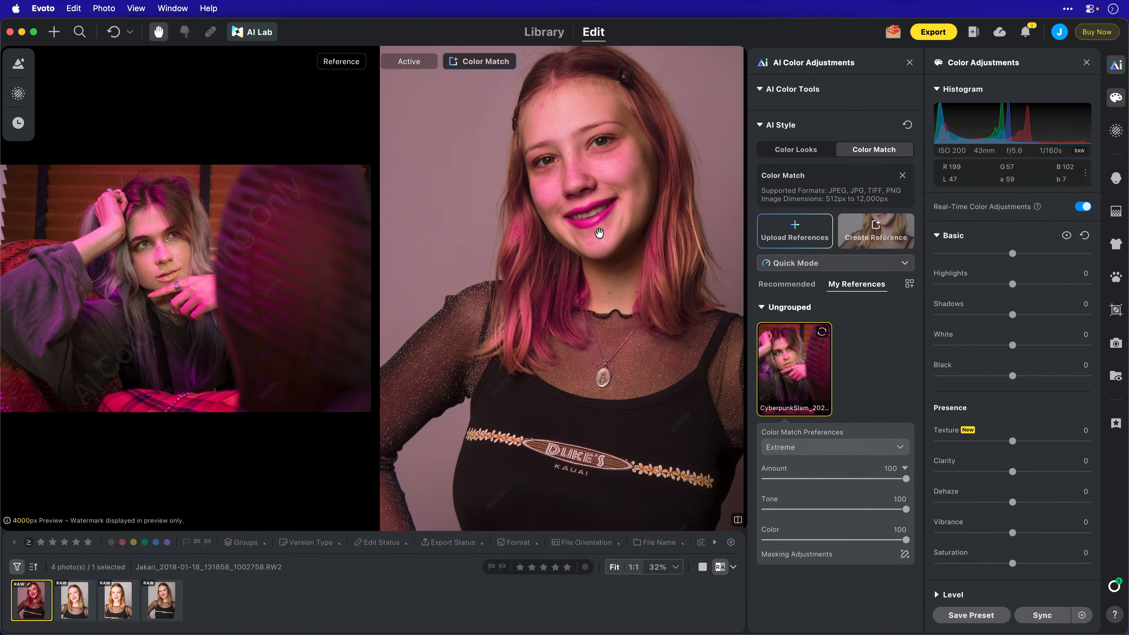
Reduce the Color strength of the person's lips in the masking adjustments of the applied color match.
left_click(904, 556)
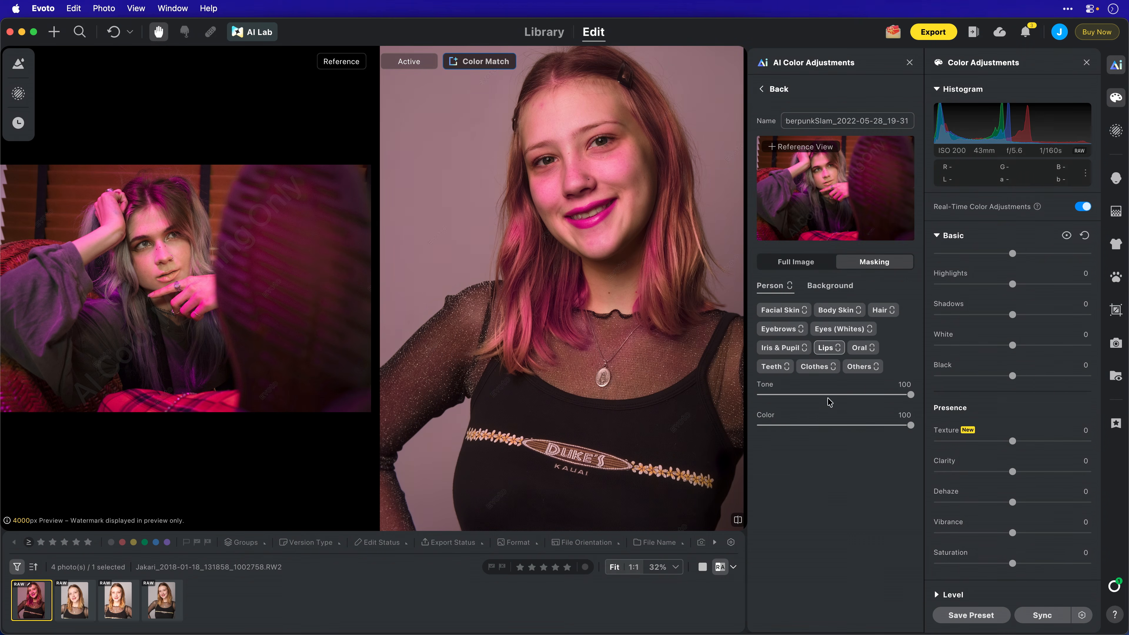
left_click(837, 310)
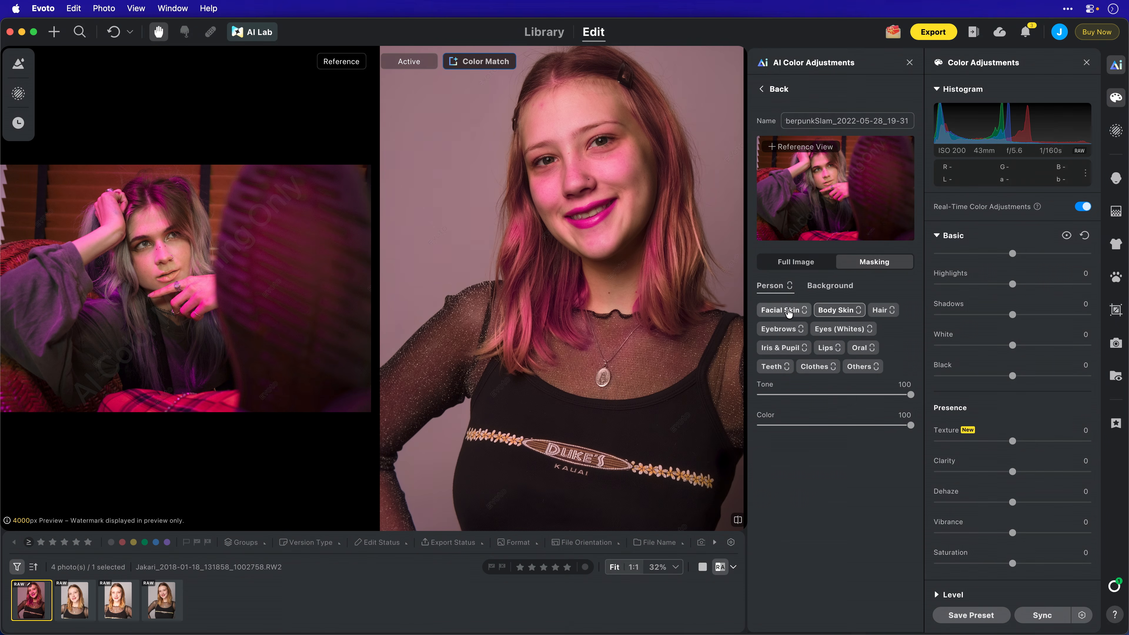
left_click(826, 349)
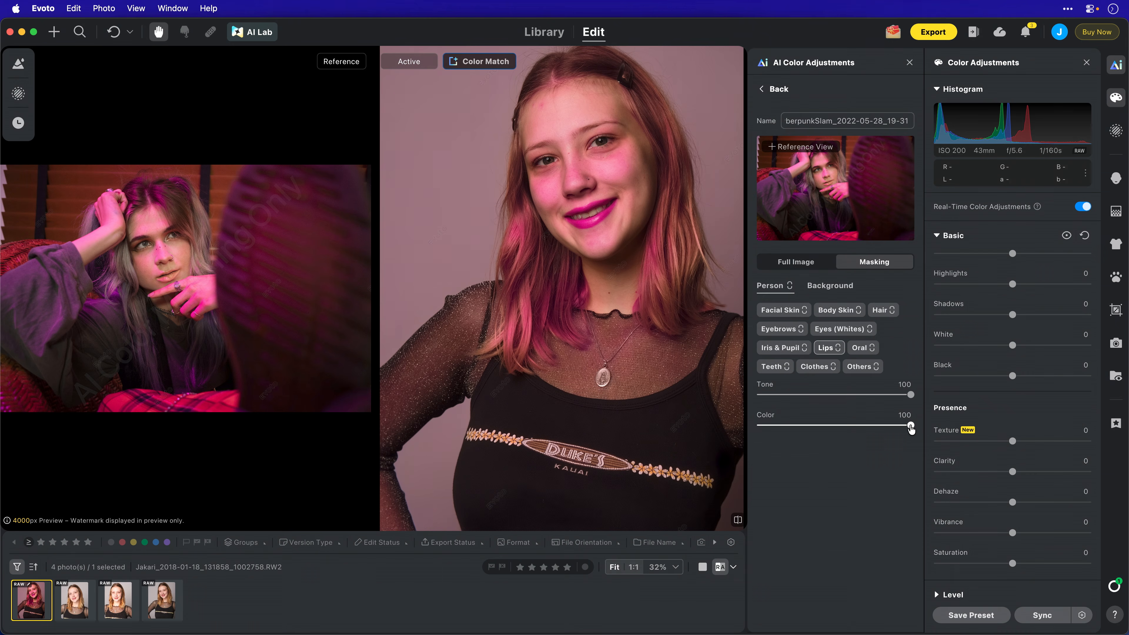
left_click_drag(894, 427, 841, 432)
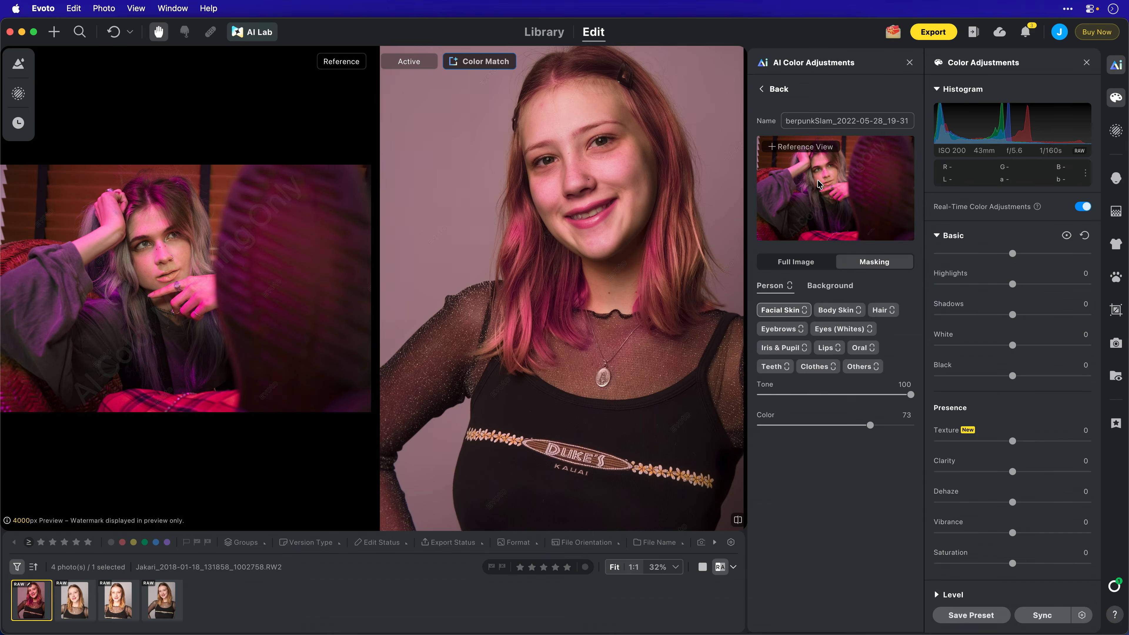
Open photo _1003969.RW2 in the GalactiSlam Group project and examine the women's faces at 145% zoom.
key("g")
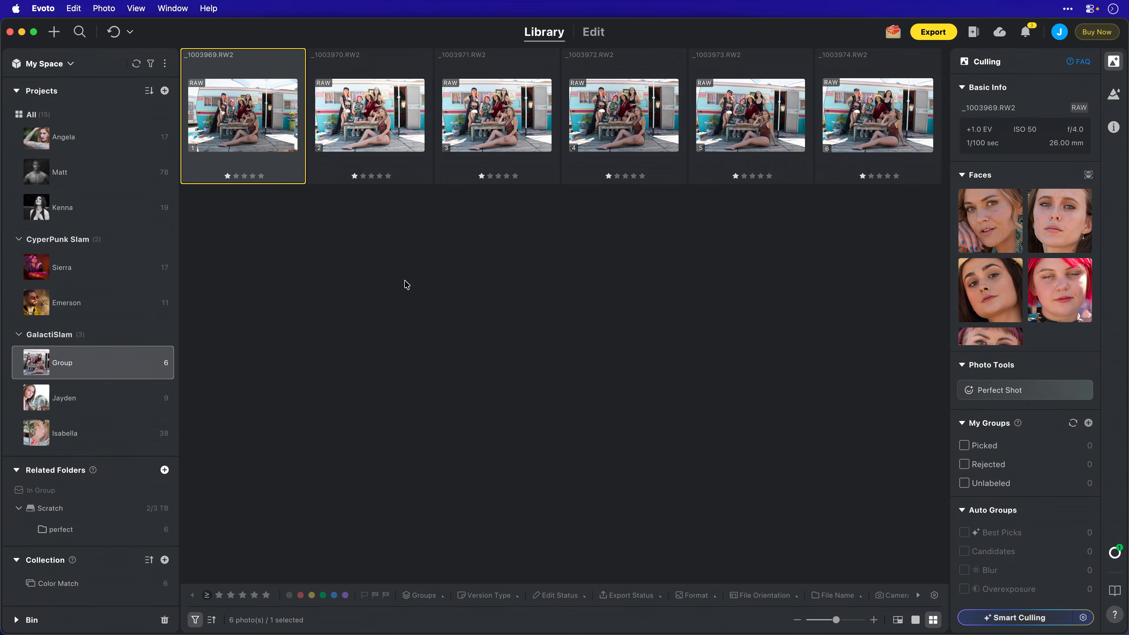
double_click(247, 105)
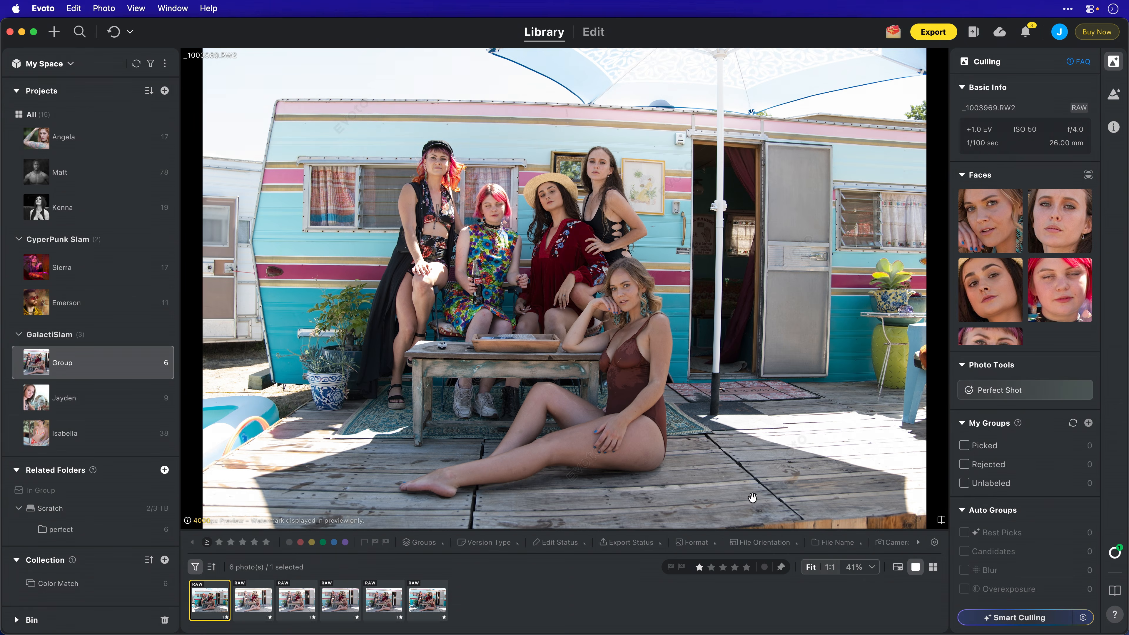
left_click(830, 568)
left_click_drag(580, 255, 744, 381)
scroll(744, 381, "down", 4)
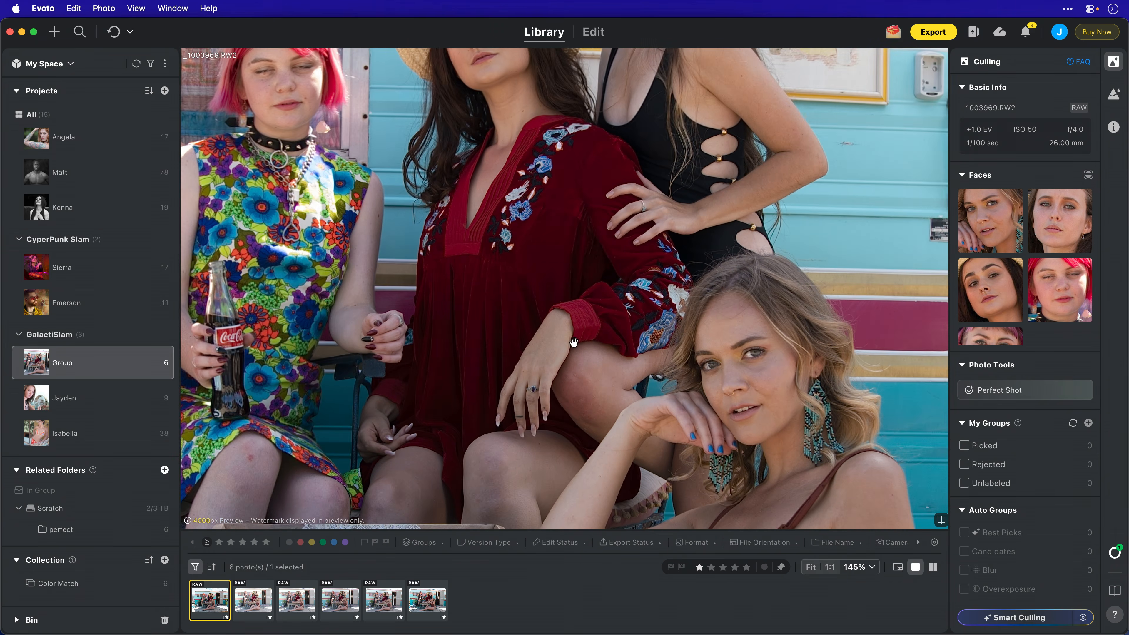
Examine the women's faces up close in group photos _1003969.RW2 and _1003970.RW2, checking eyes and expressions.
scroll(593, 271, "down", 4)
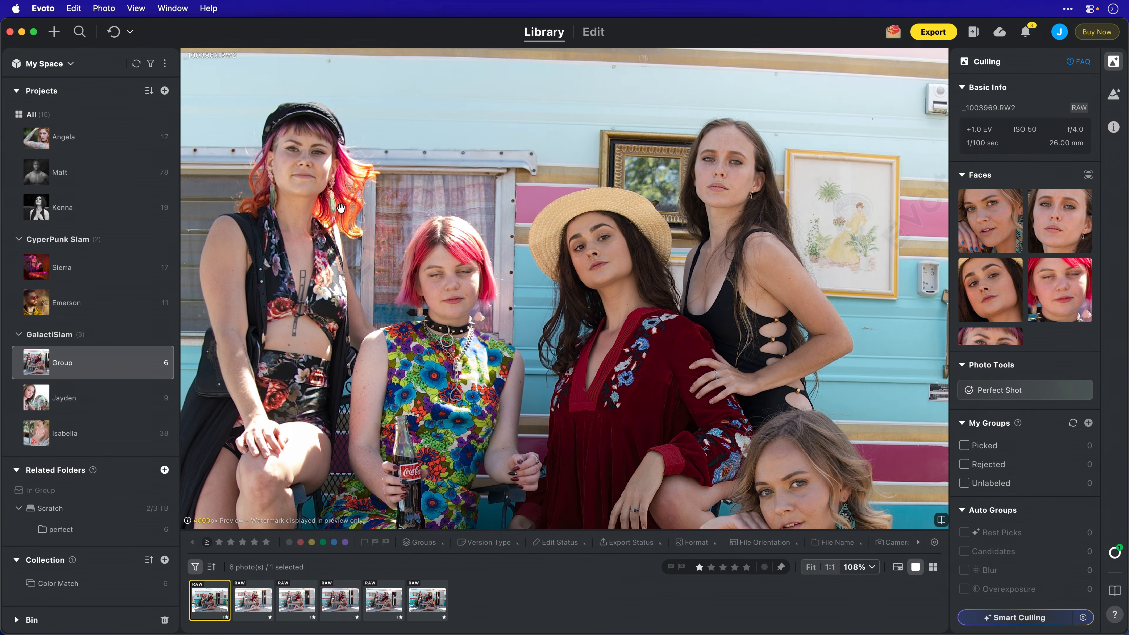
scroll(766, 398, "down", 5)
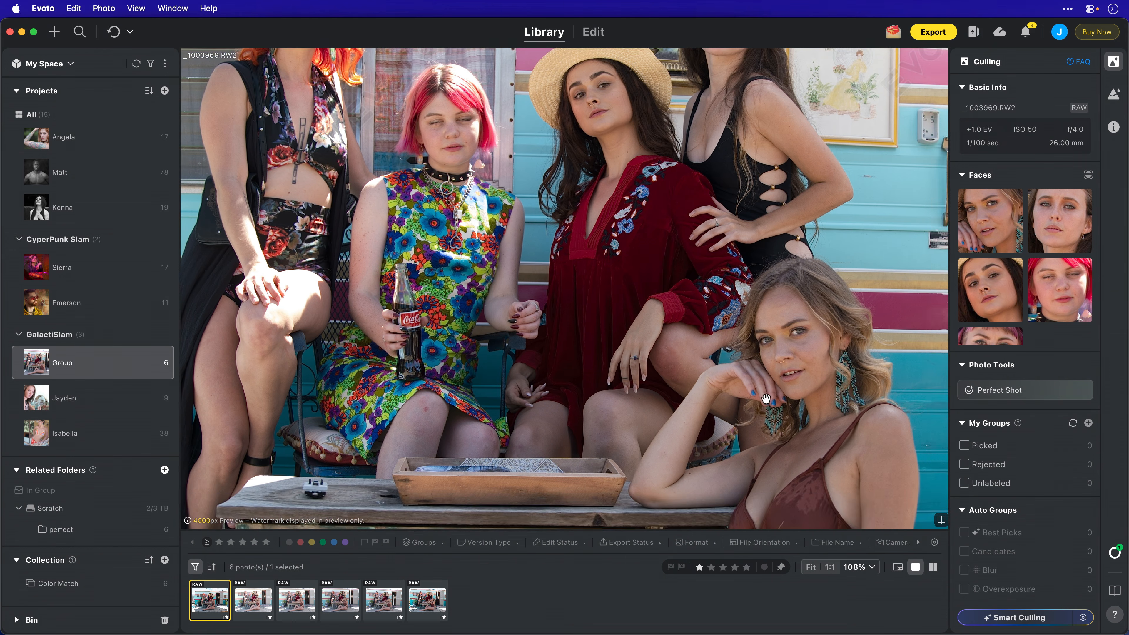
scroll(604, 268, "up", 2)
scroll(462, 197, "up", 1)
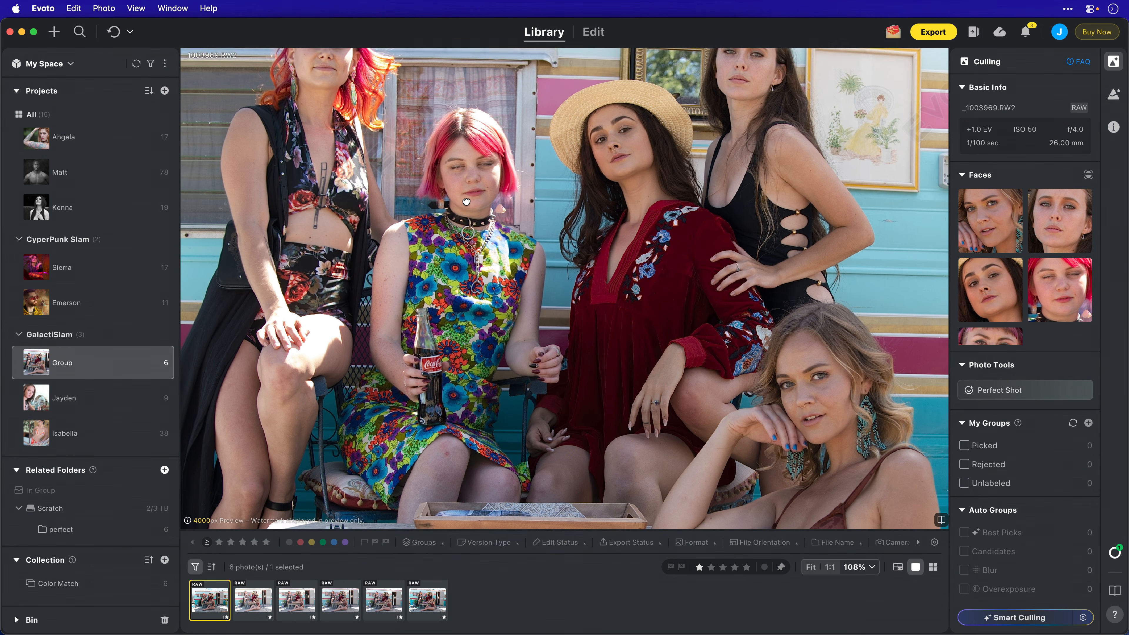
left_click(259, 598)
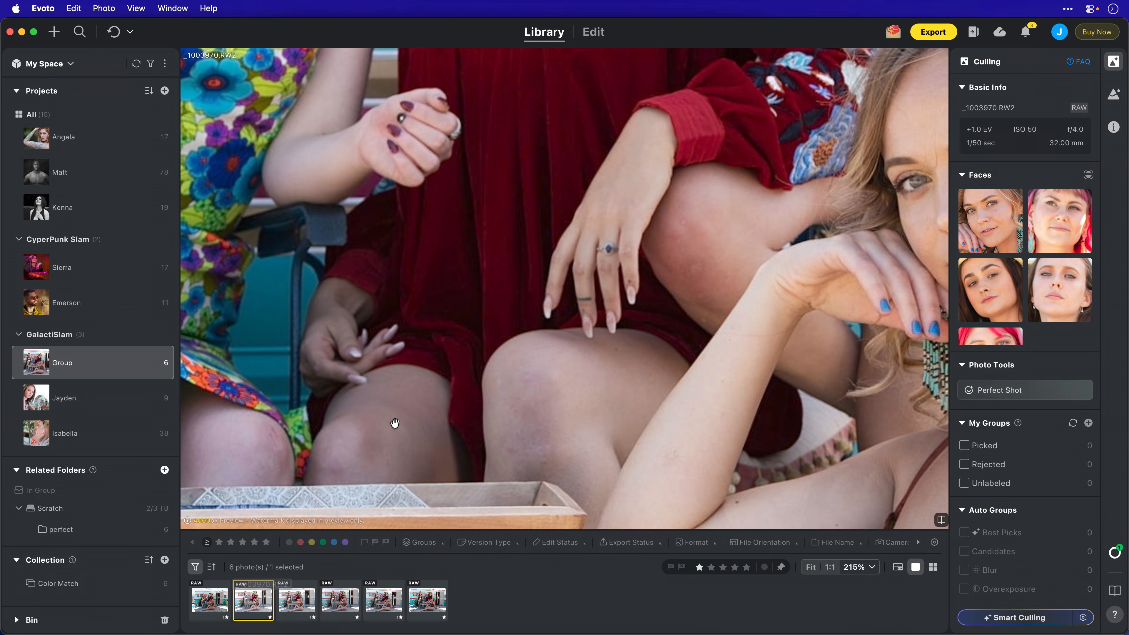
scroll(467, 355, "up", 10)
left_click_drag(500, 327, 649, 329)
scroll(650, 329, "up", 9)
scroll(650, 329, "left", 10)
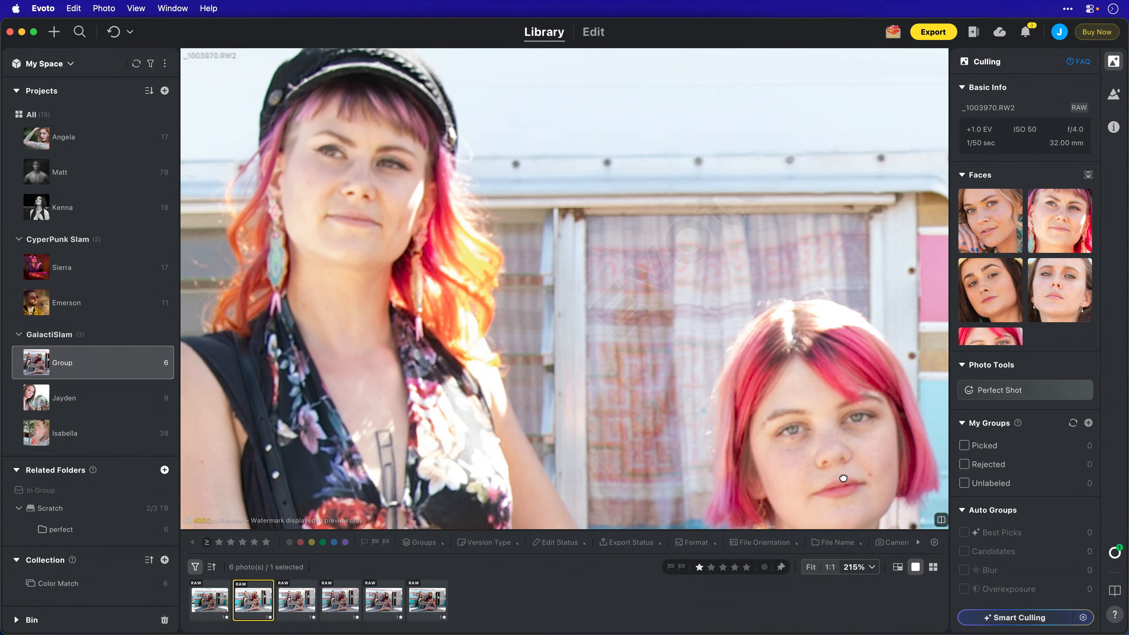
scroll(558, 323, "down", 10)
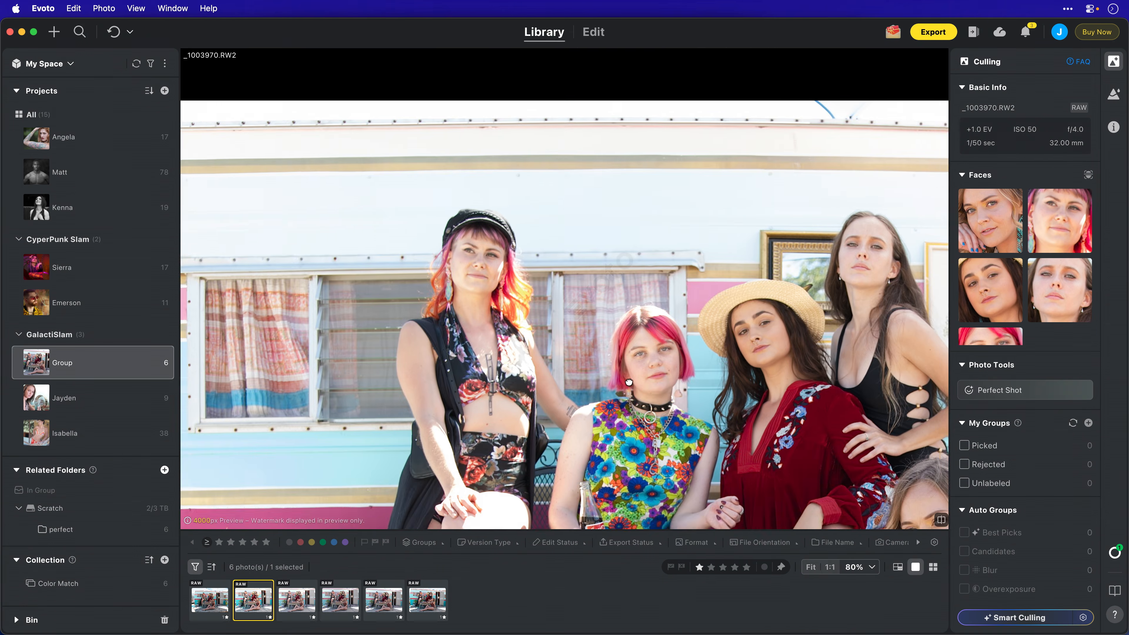
Examine the women's eyes and expressions in the remaining group photos, including _1003971.RW2, _1003973.RW2 and _1003974.RW2.
key("Right")
left_click_drag(504, 234, 472, 267)
left_click(351, 598)
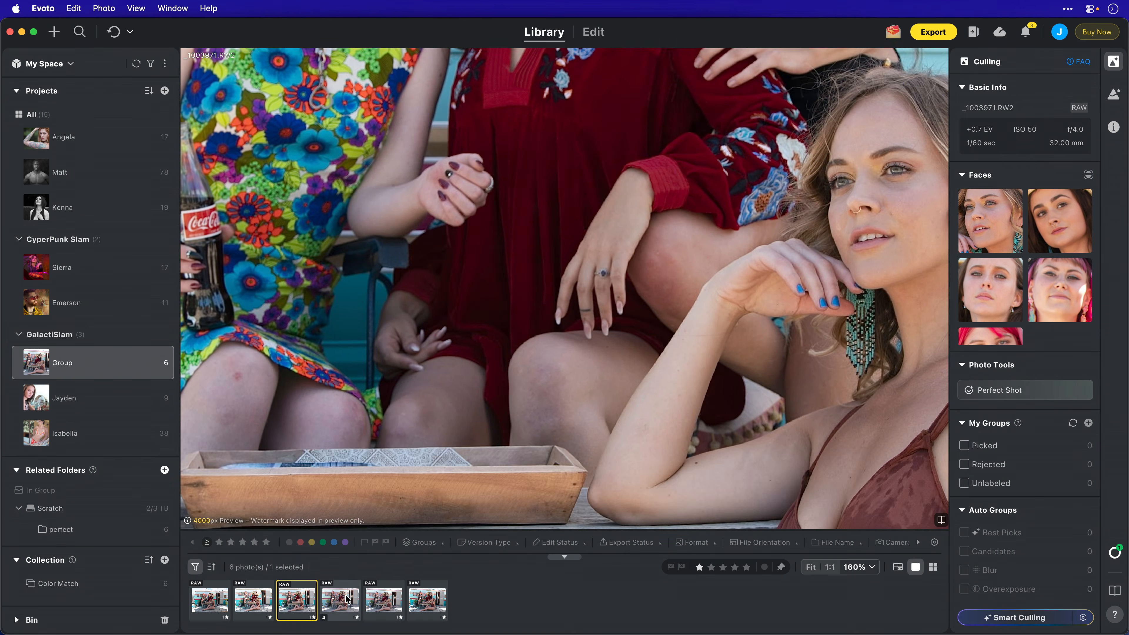
left_click(384, 601)
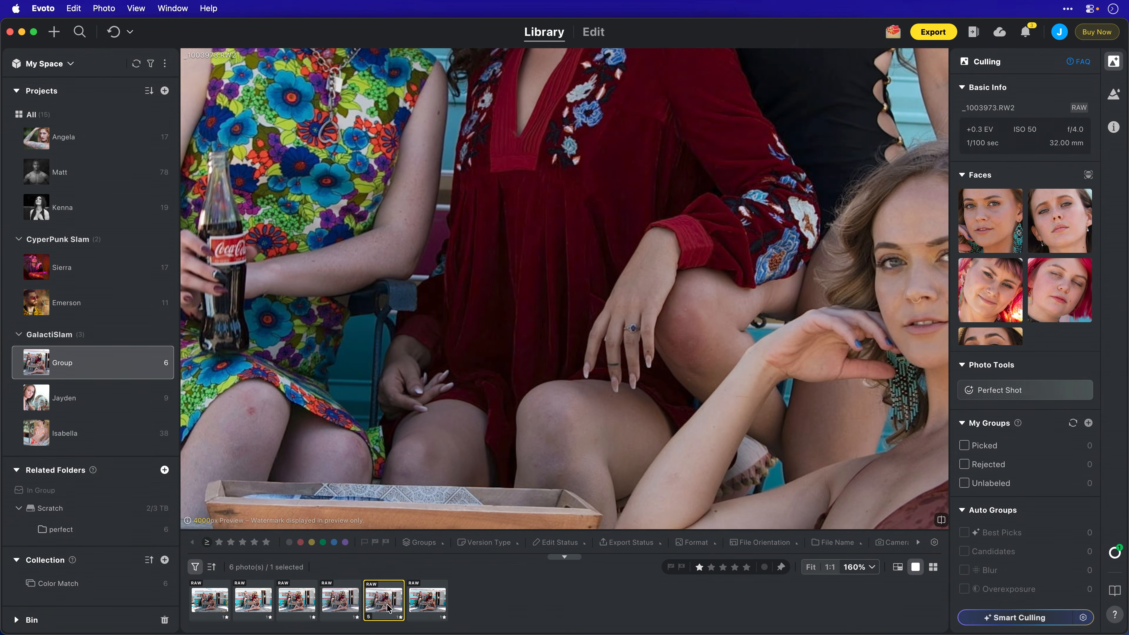
left_click_drag(749, 292, 528, 570)
left_click_drag(416, 172, 641, 308)
left_click_drag(482, 462, 557, 418)
left_click_drag(491, 306, 703, 371)
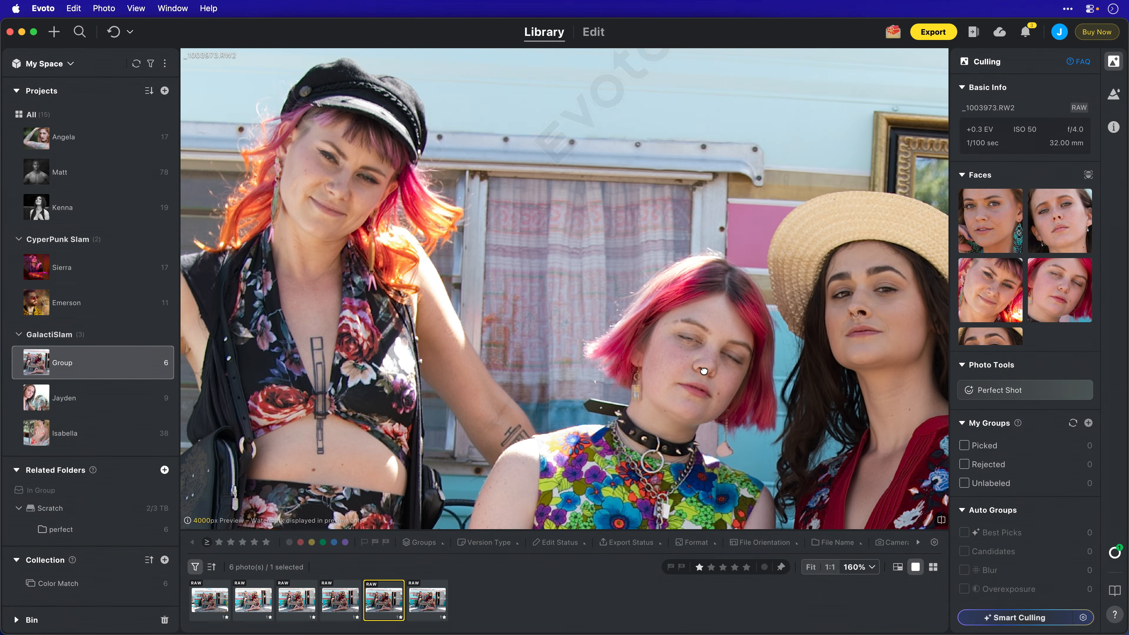
left_click_drag(507, 315, 471, 273)
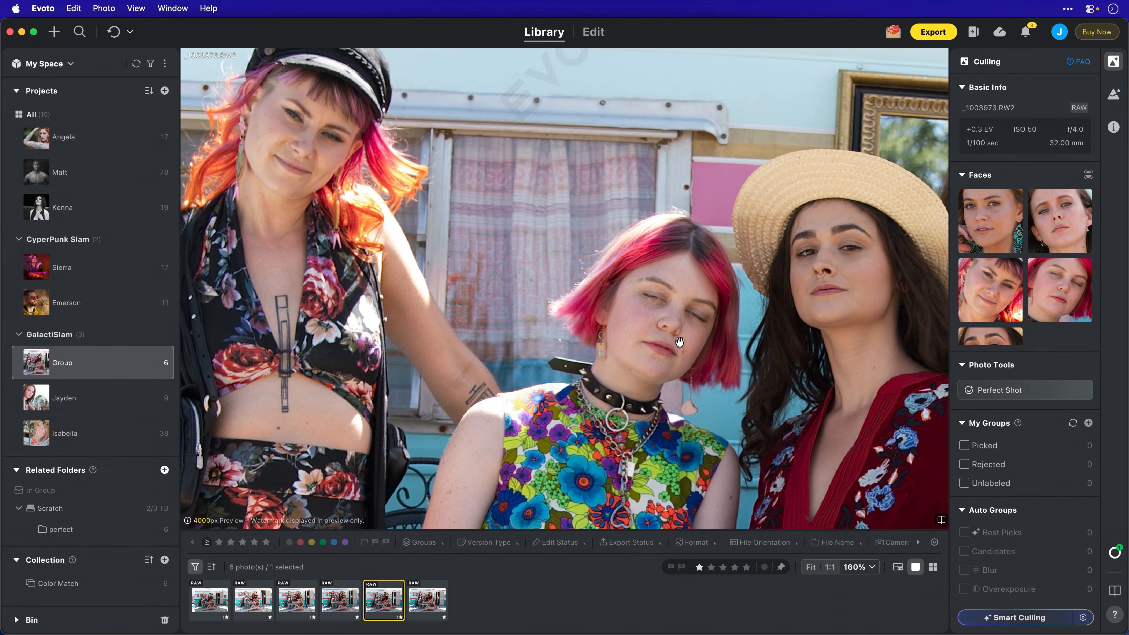
left_click_drag(677, 314, 528, 301)
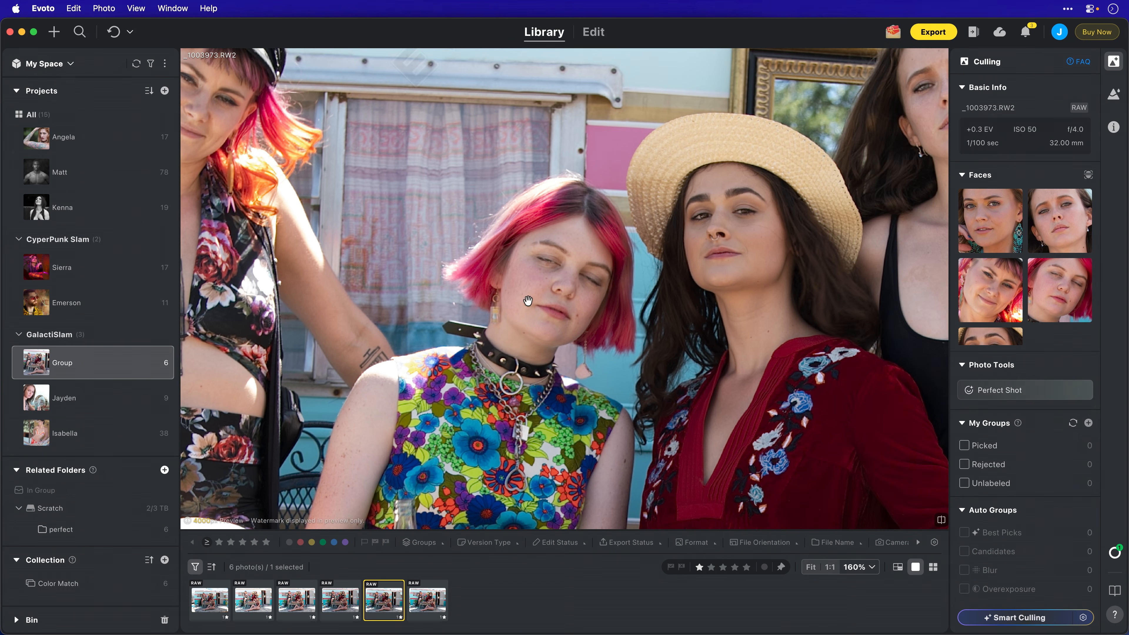
left_click(429, 603)
left_click(521, 282)
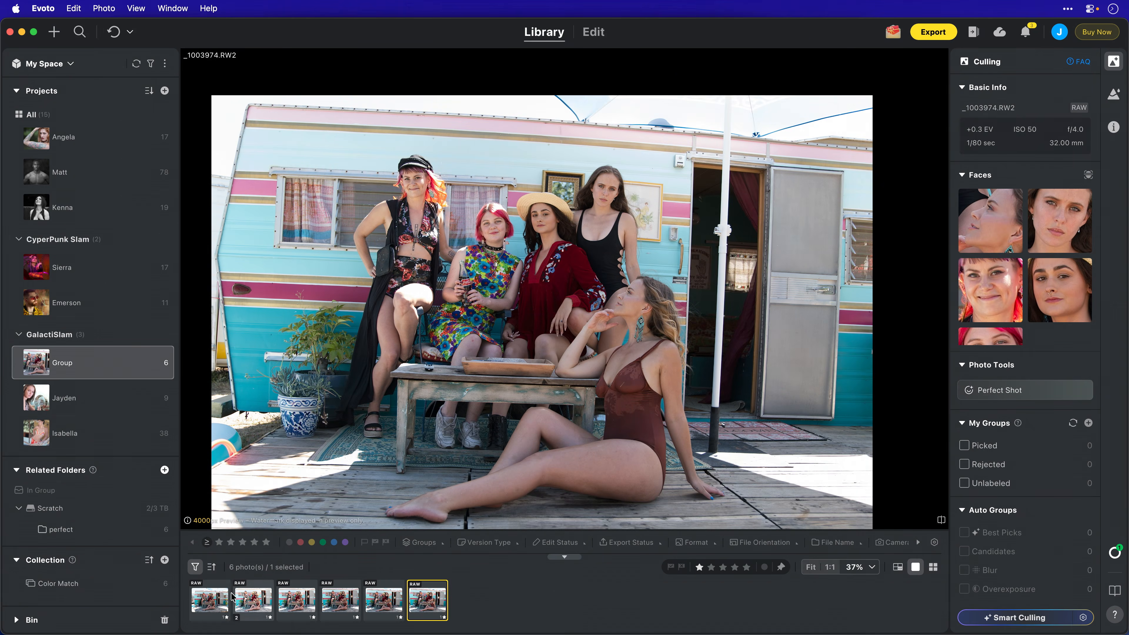
Start Perfect Shot on photo _1003969.RW2 in Custom Fix mode and bring up alternatives for the closed-eyed woman's face.
left_click(221, 601)
left_click_drag(465, 181, 475, 205)
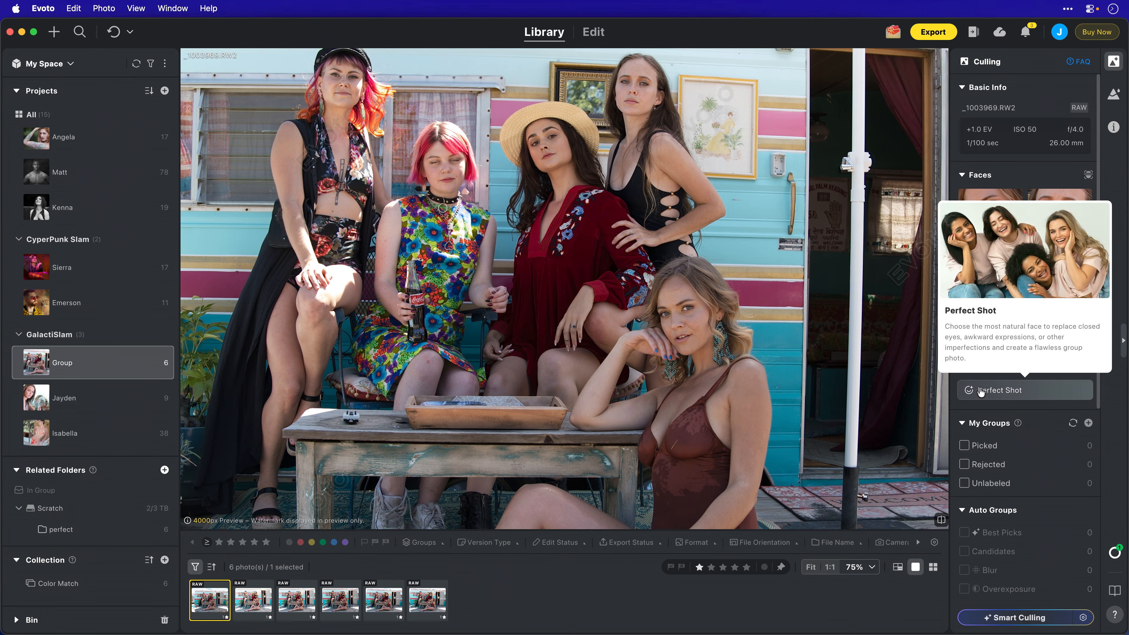
left_click(991, 392)
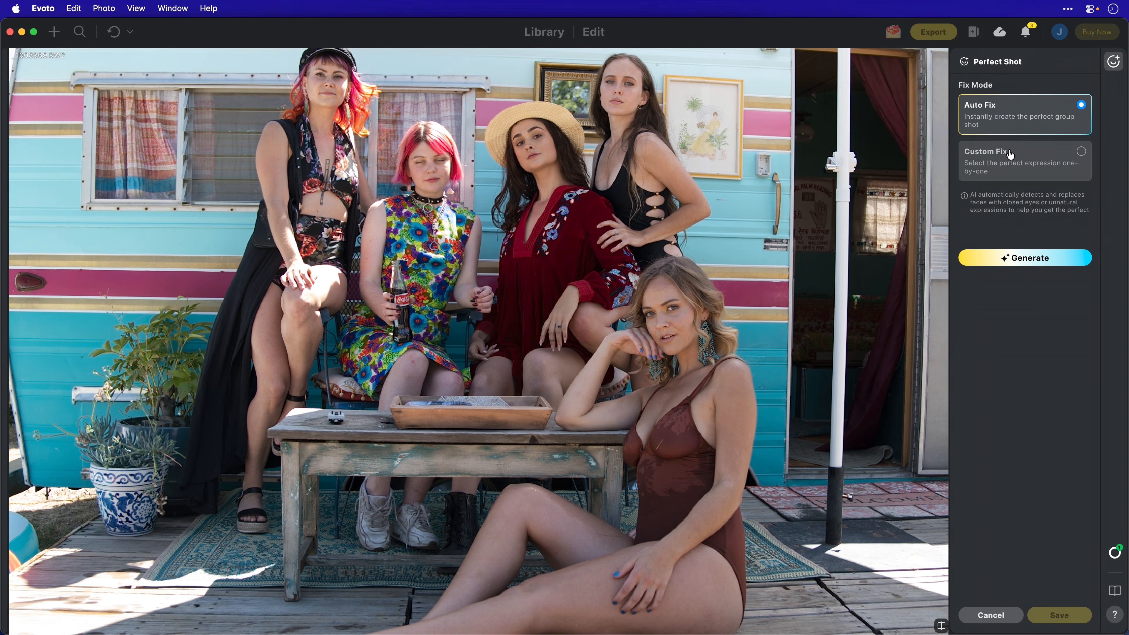
left_click(1010, 154)
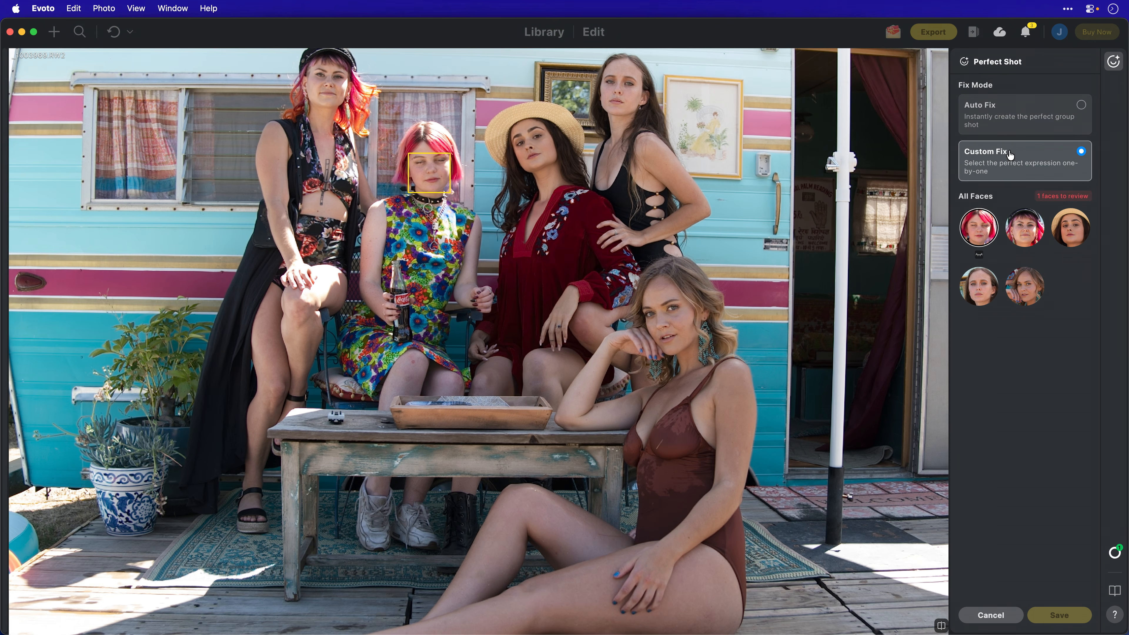
left_click(981, 240)
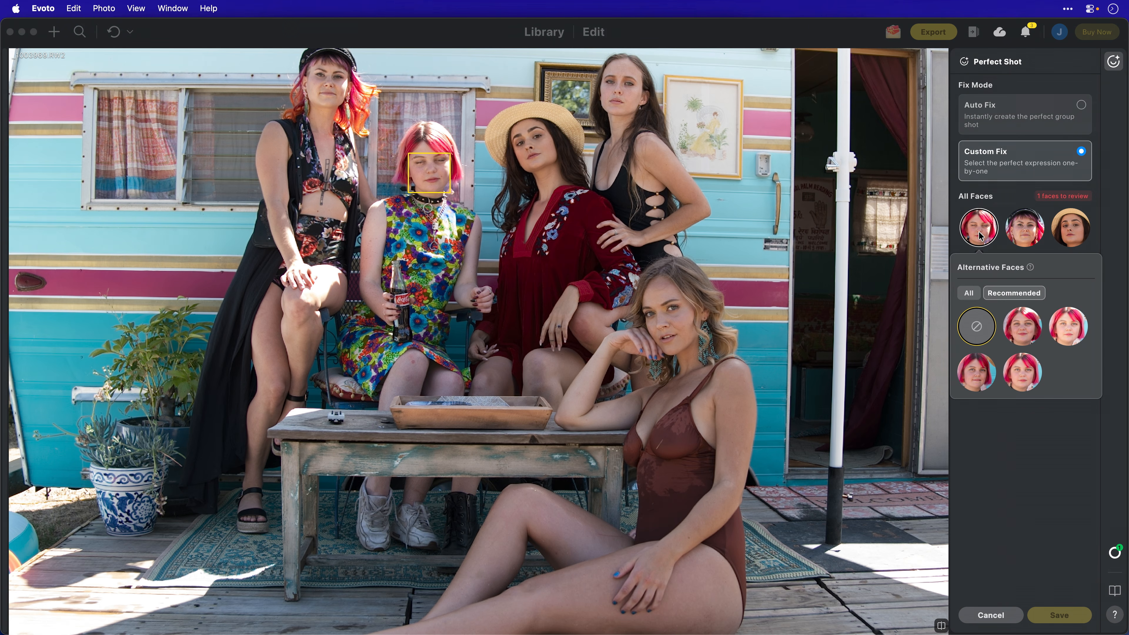
Compare the recommended alternative faces for the closed-eyed woman, replace her face with the first one, and save the result.
left_click(1023, 338)
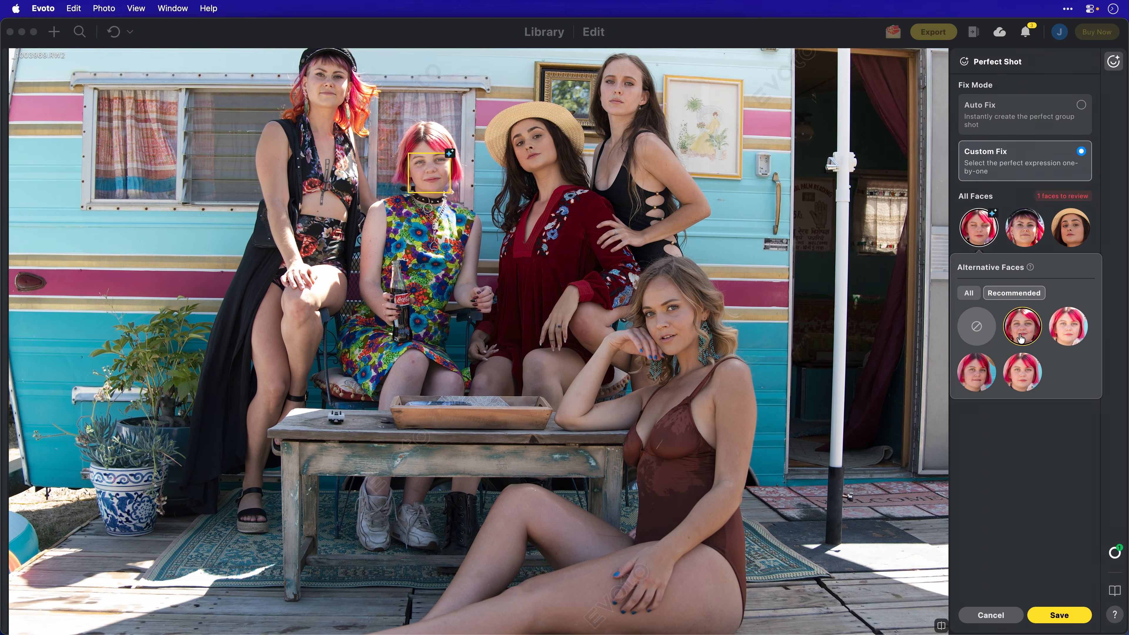
left_click(1061, 336)
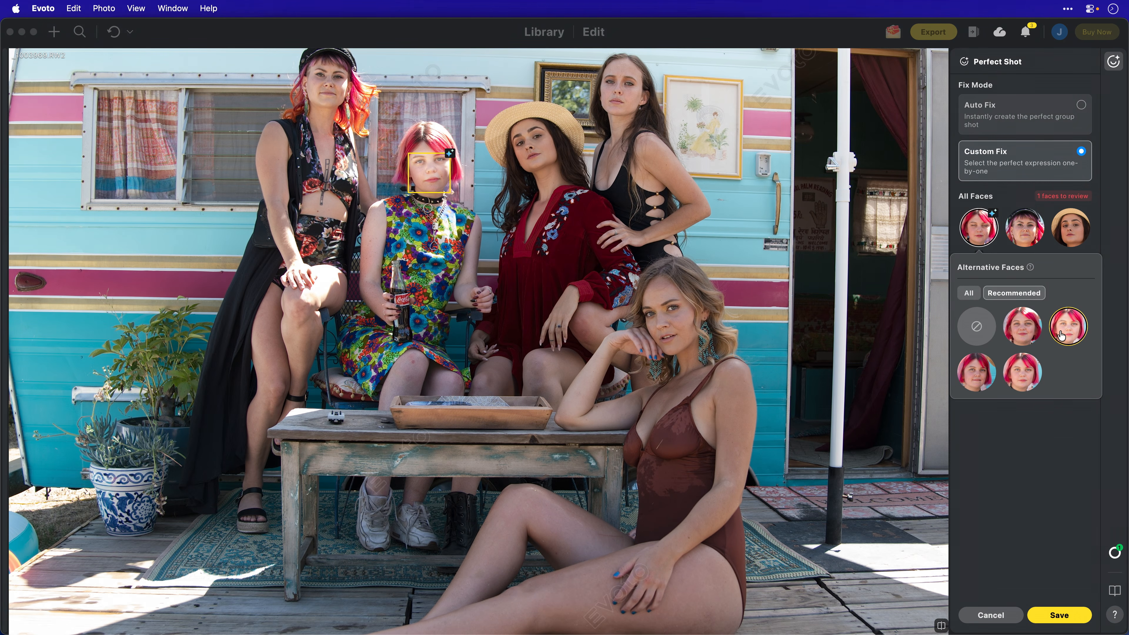
left_click(1023, 373)
left_click(986, 380)
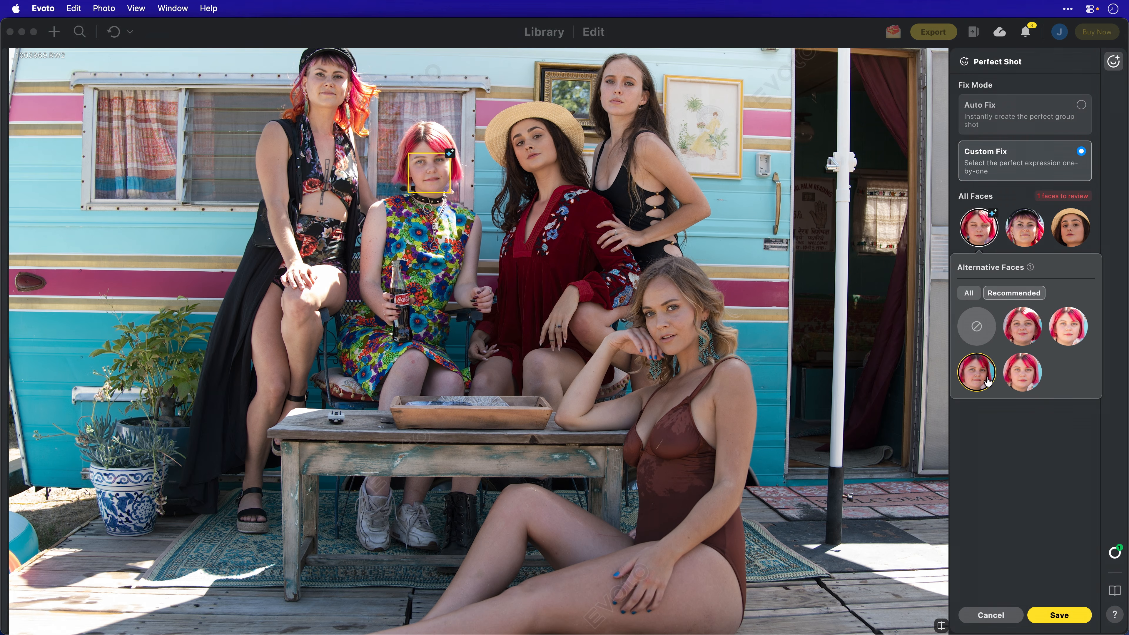
left_click(1012, 341)
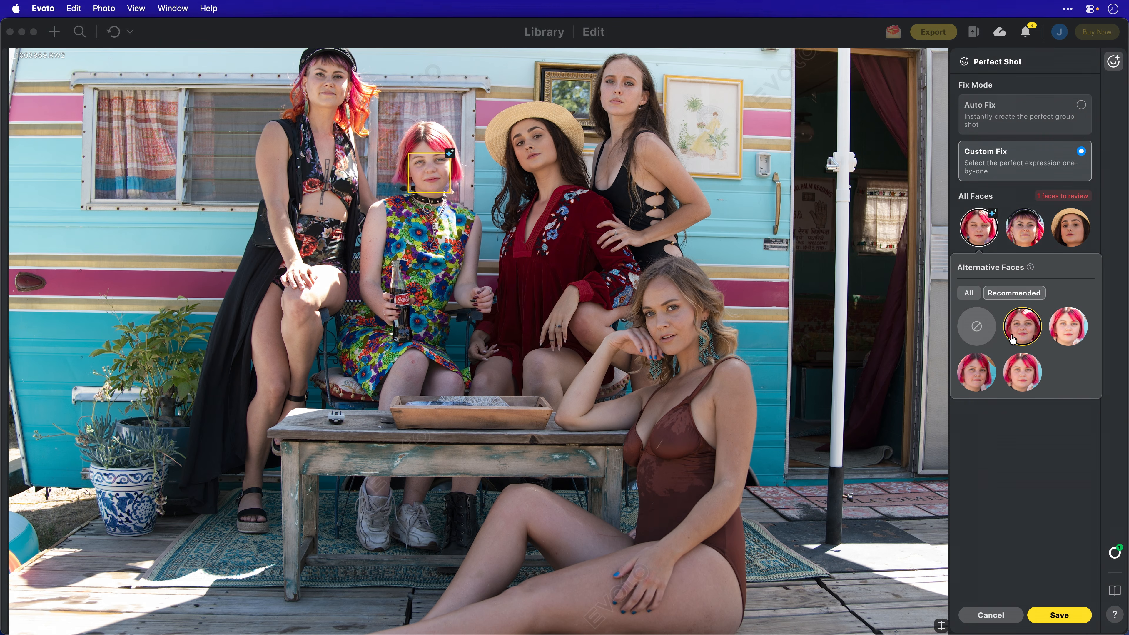
left_click(1048, 615)
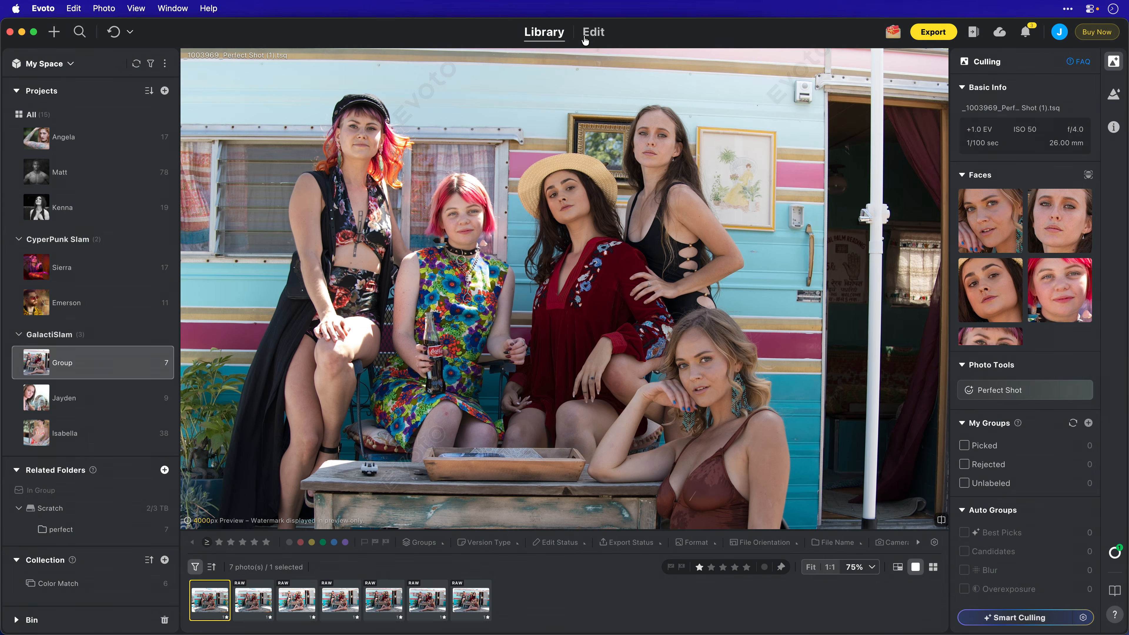
Edit the Perfect Shot photo with individual portrait retouching and set Freckles & Acne to 56 for face #1.
left_click(585, 37)
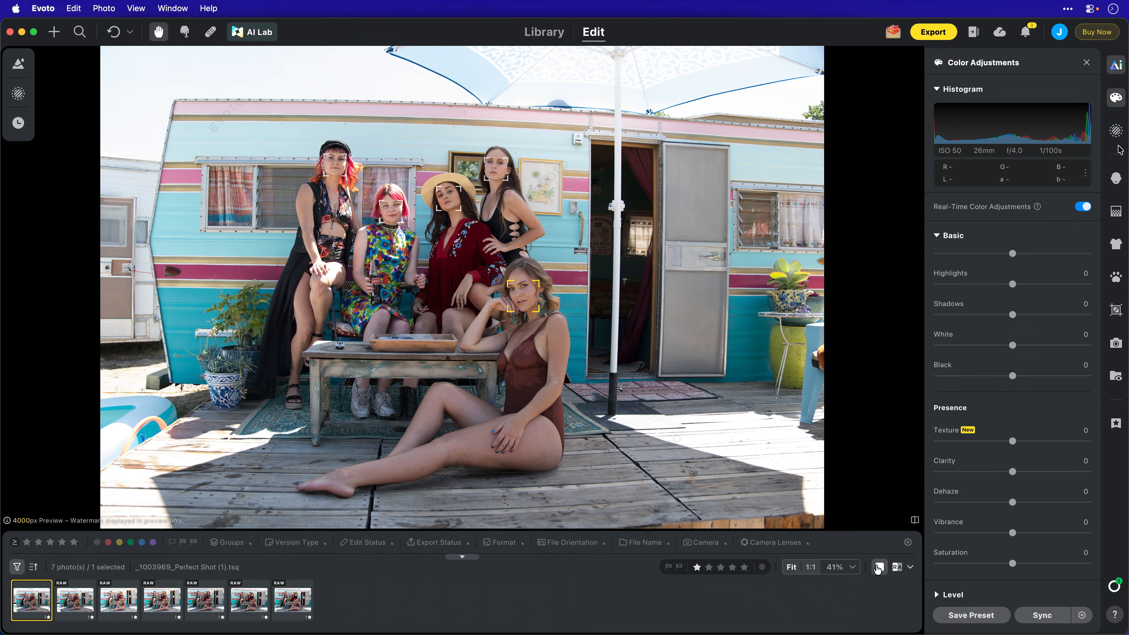
left_click(1117, 178)
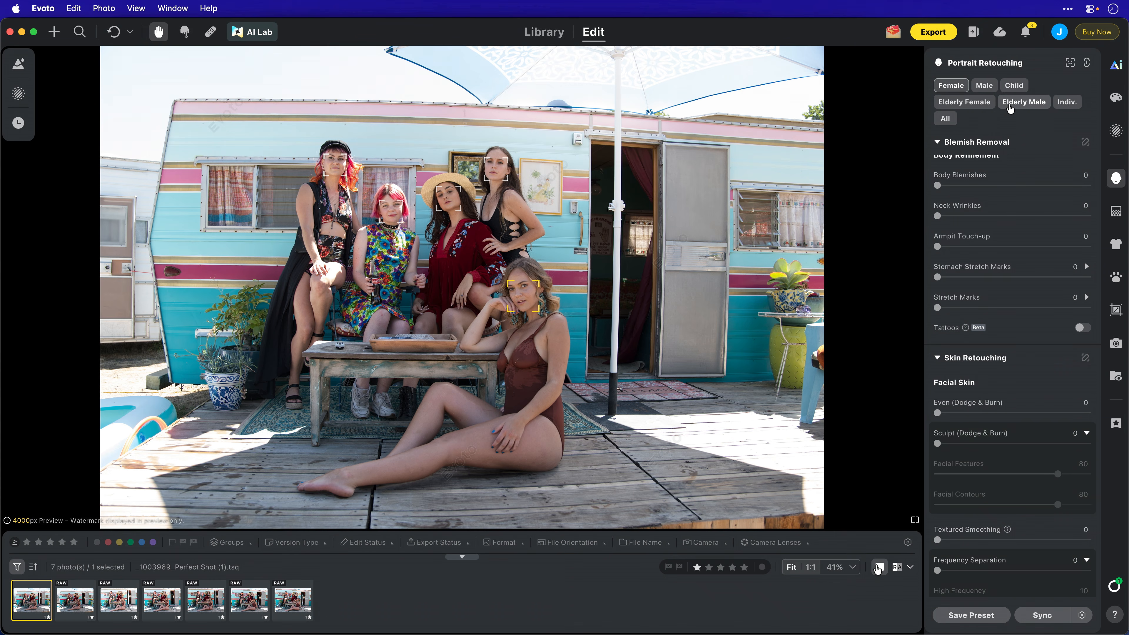
left_click(1068, 106)
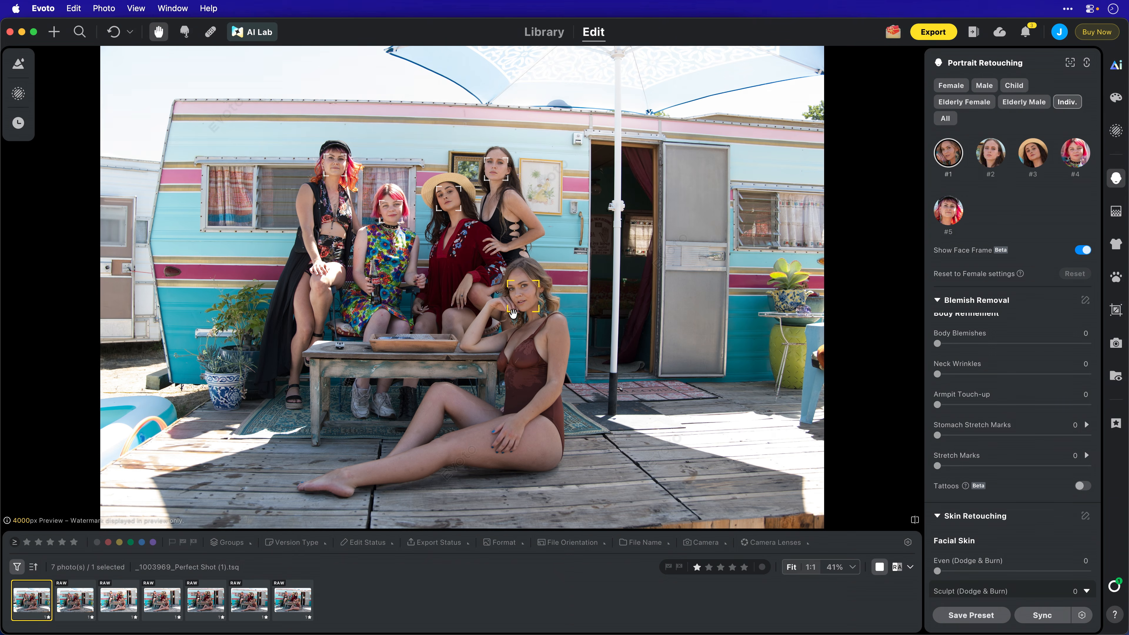
scroll(474, 212, "up", 5)
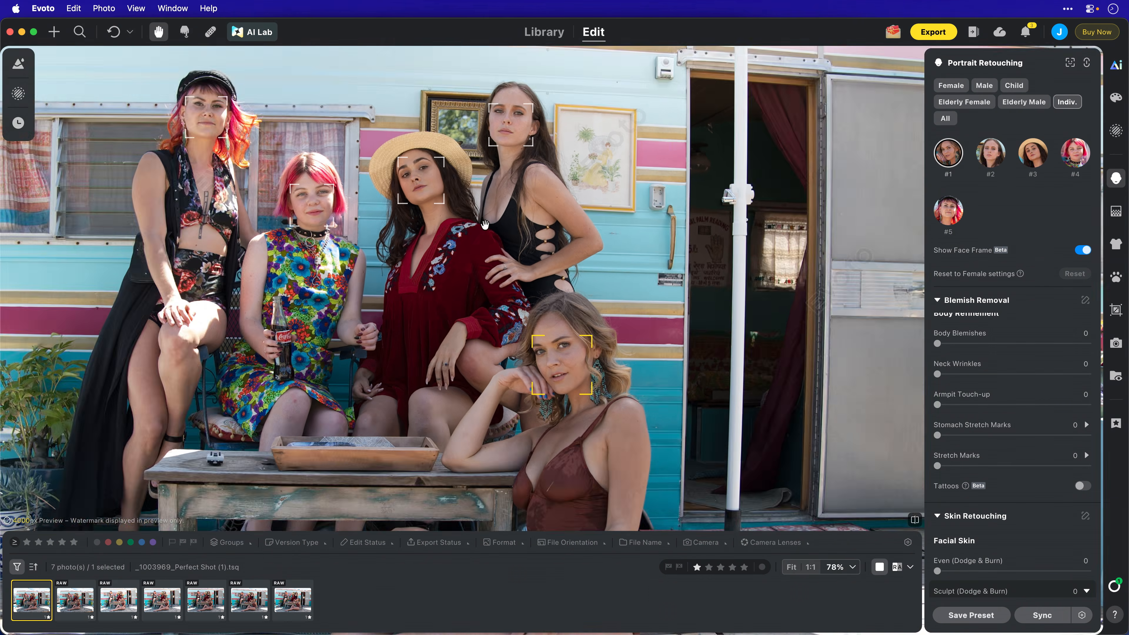
scroll(583, 355, "up", 5)
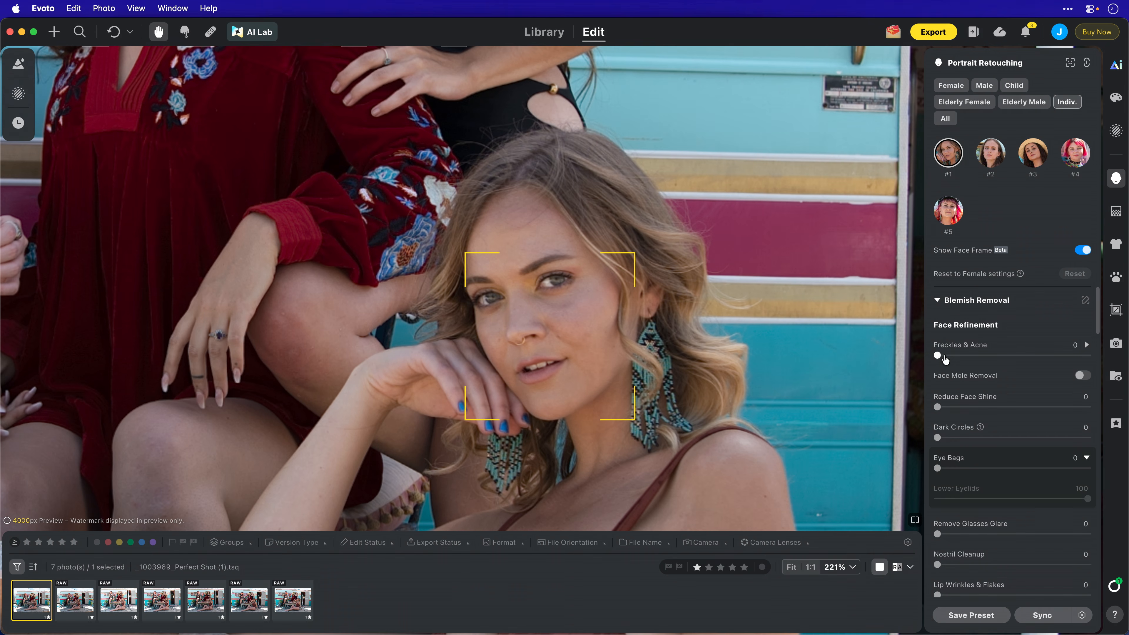
left_click_drag(981, 356, 987, 356)
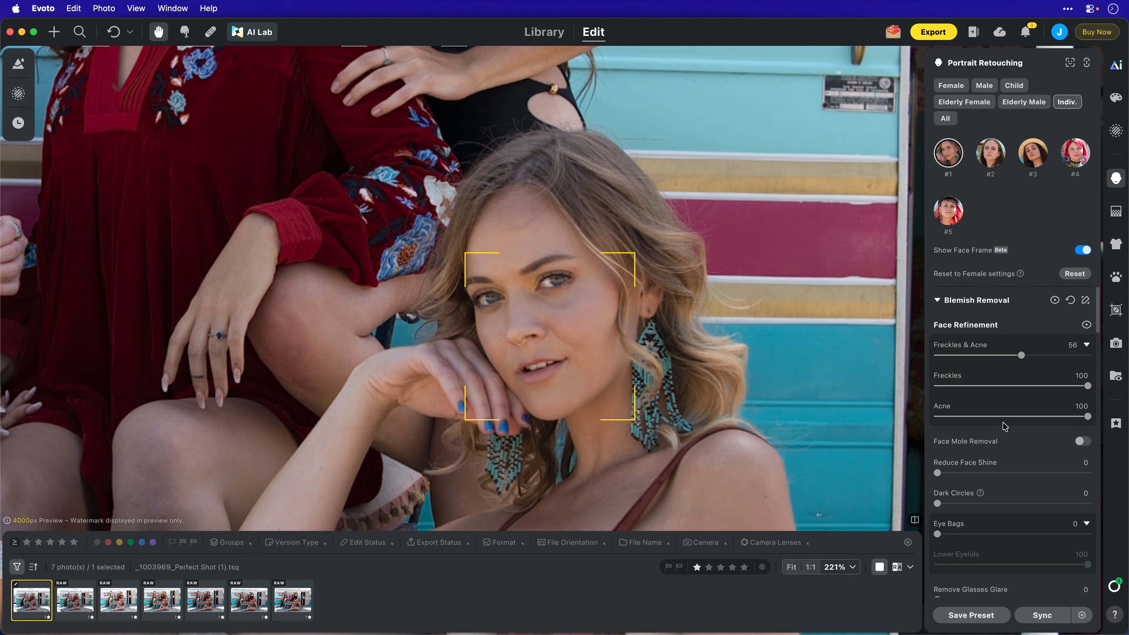
Set Stray Hairs Removal to 90 for face #1, the blonde woman in front.
scroll(1005, 426, "down", 10)
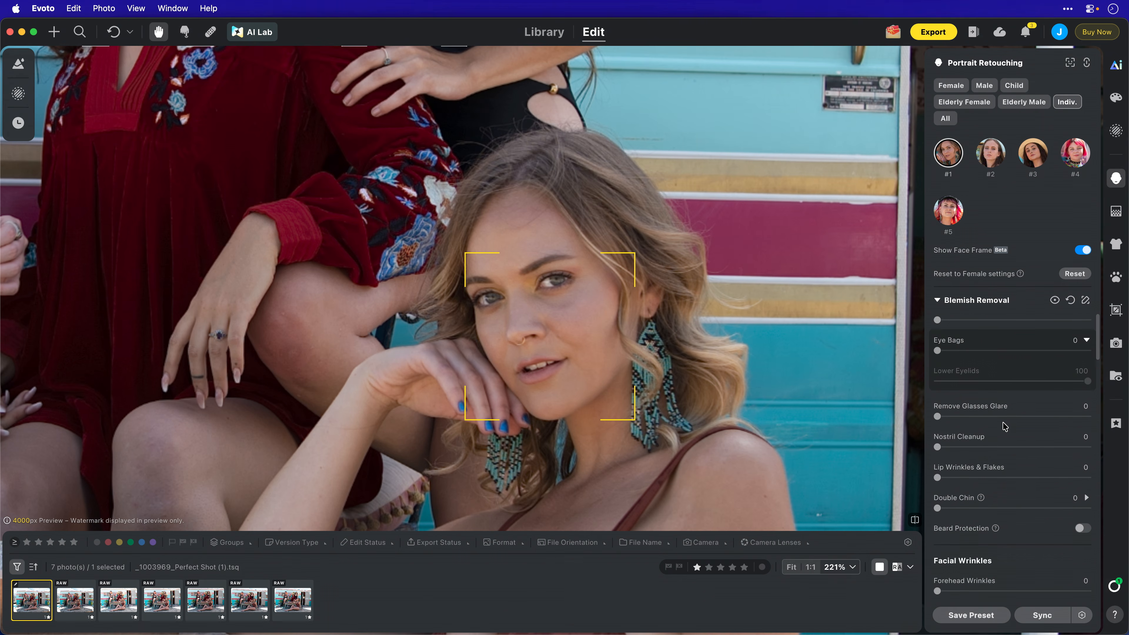
scroll(1003, 425, "down", 10)
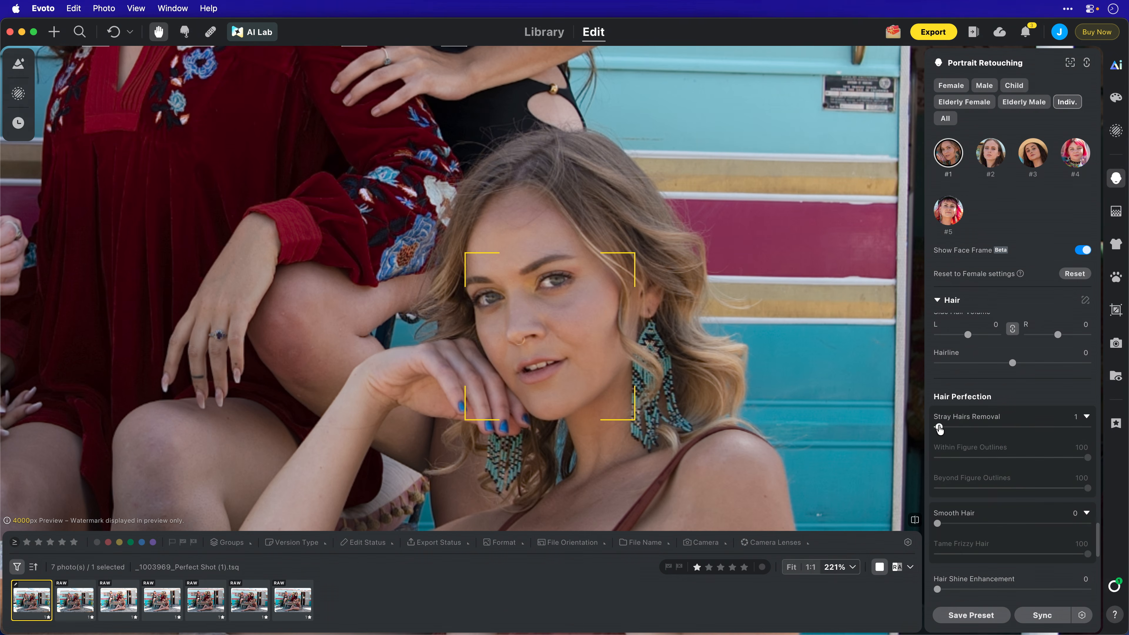
left_click(993, 425)
left_click_drag(993, 424, 1095, 431)
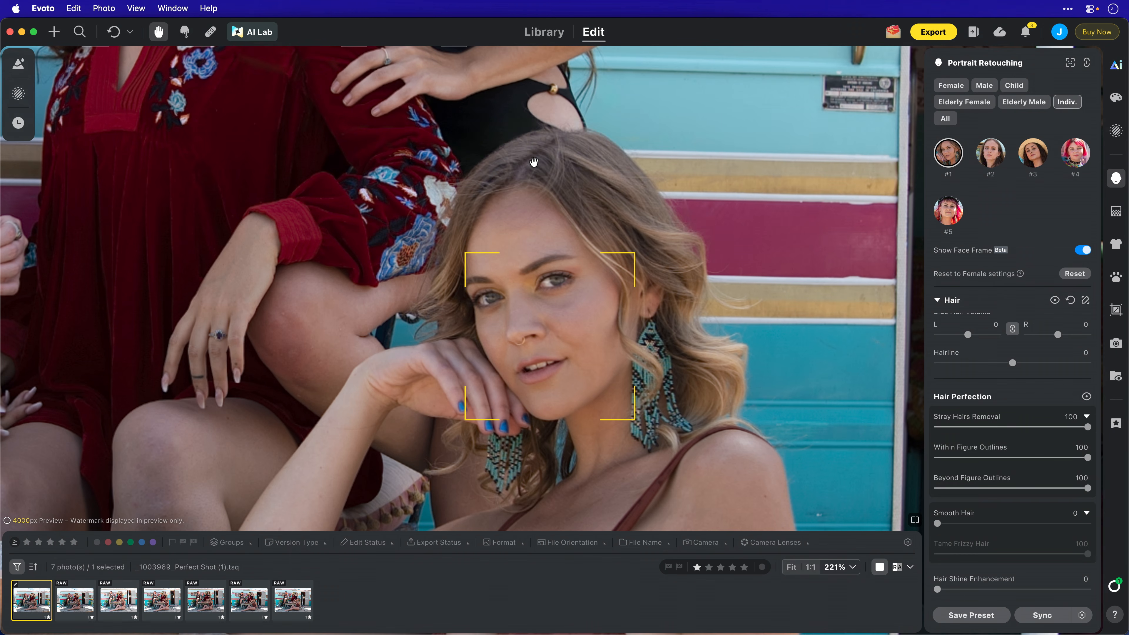
left_click_drag(1088, 426, 1073, 434)
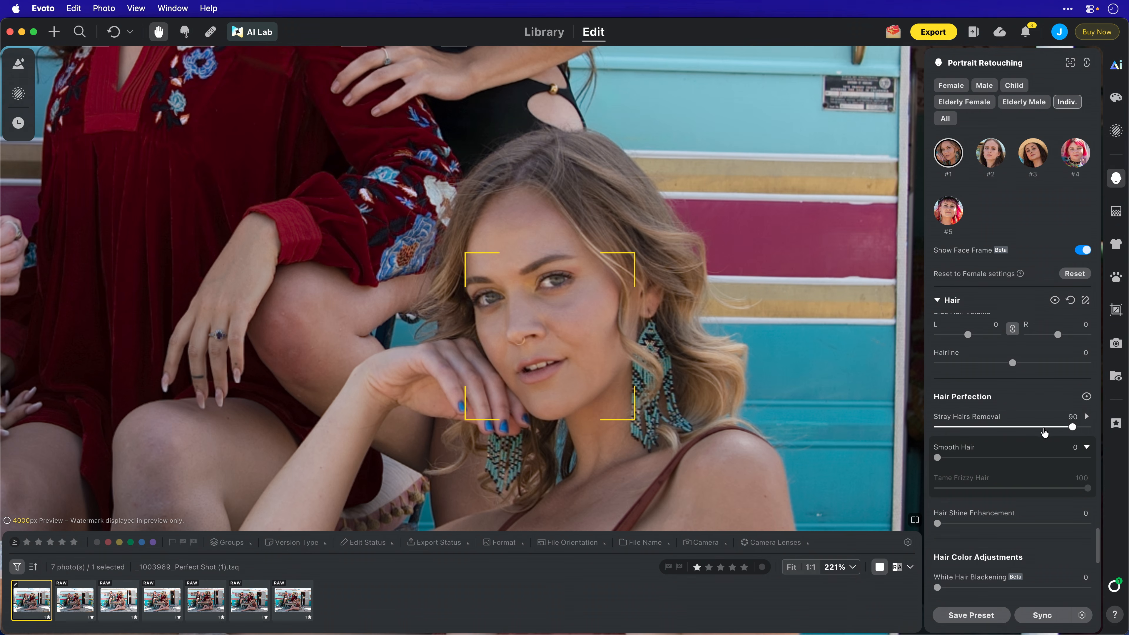
Select face #3, the woman in the straw hat, and raise her Stray Hairs Removal to nearly the maximum.
left_click_drag(548, 141, 508, 421)
left_click(534, 170)
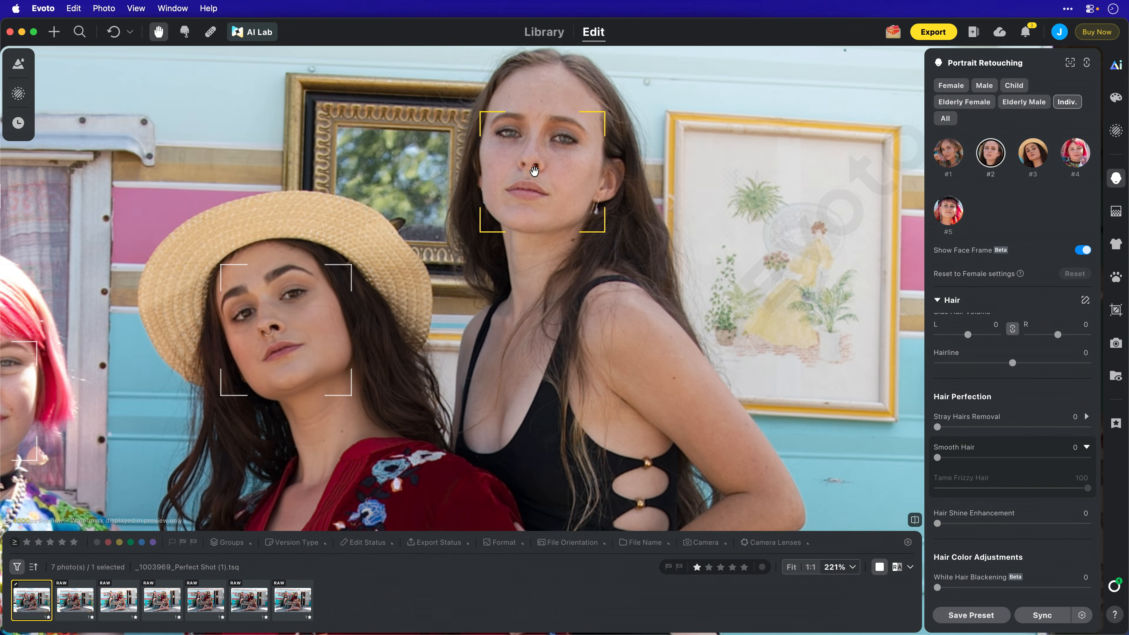
left_click_drag(376, 316, 495, 260)
left_click_drag(418, 287, 480, 267)
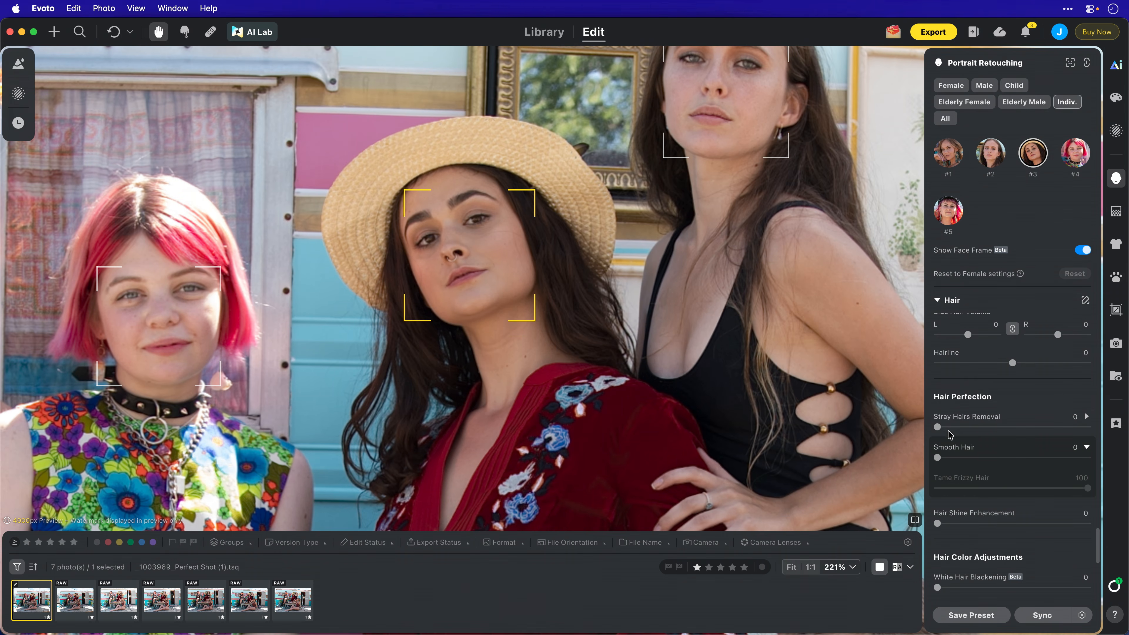
left_click_drag(946, 430, 1086, 427)
Select face #4, the pink-haired woman in front, and raise her Freckles & Acne to the maximum.
left_click_drag(442, 391, 859, 373)
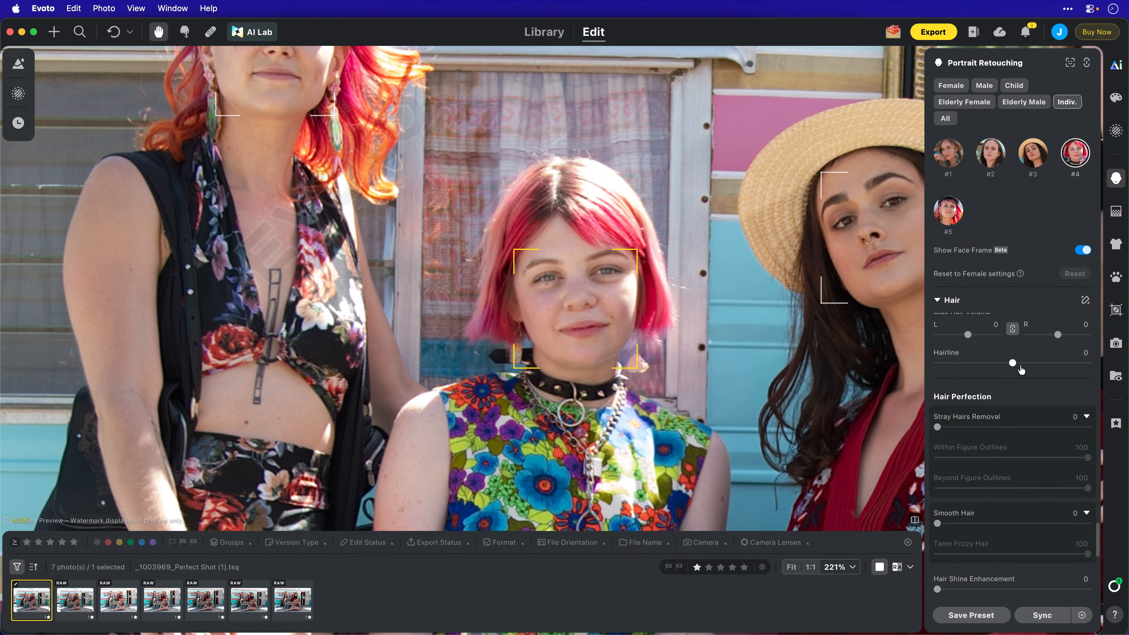
scroll(983, 360, "up", 5)
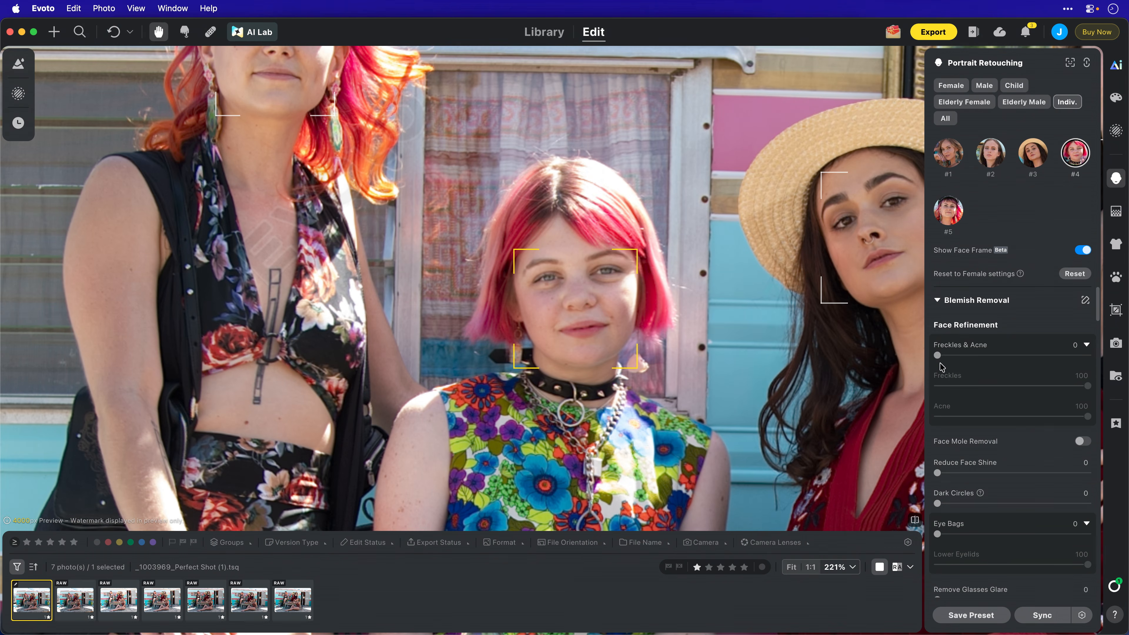
left_click_drag(937, 356, 1088, 359)
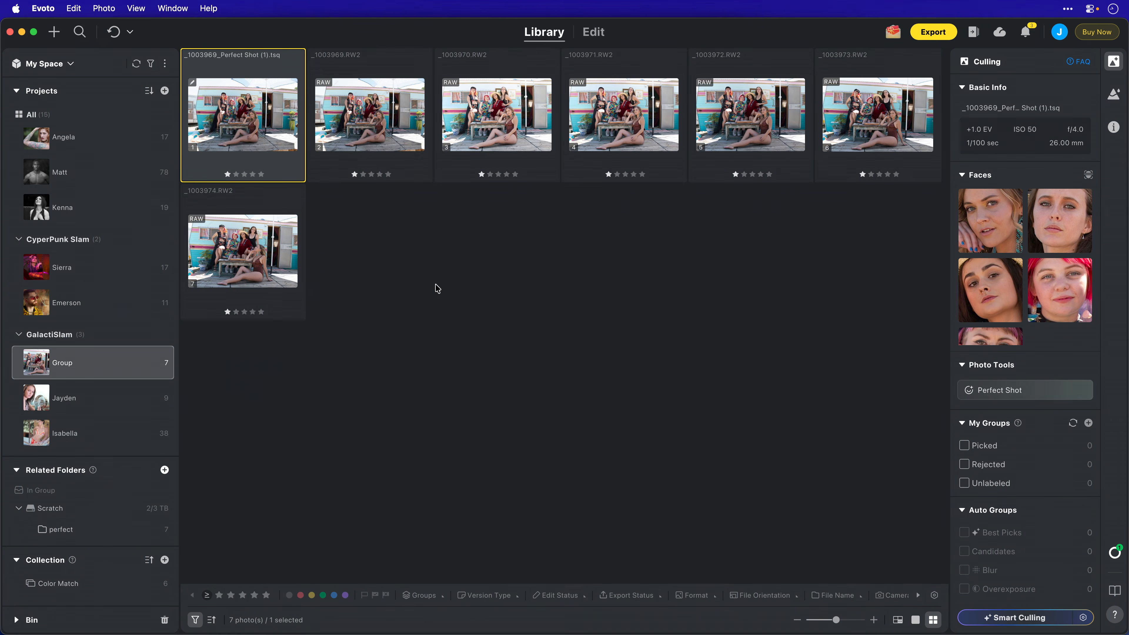
Open the Chicago project from the library and look through its three violinist photos fitted to the view, ending on _1014668.RW2.
scroll(104, 244, "up", 10)
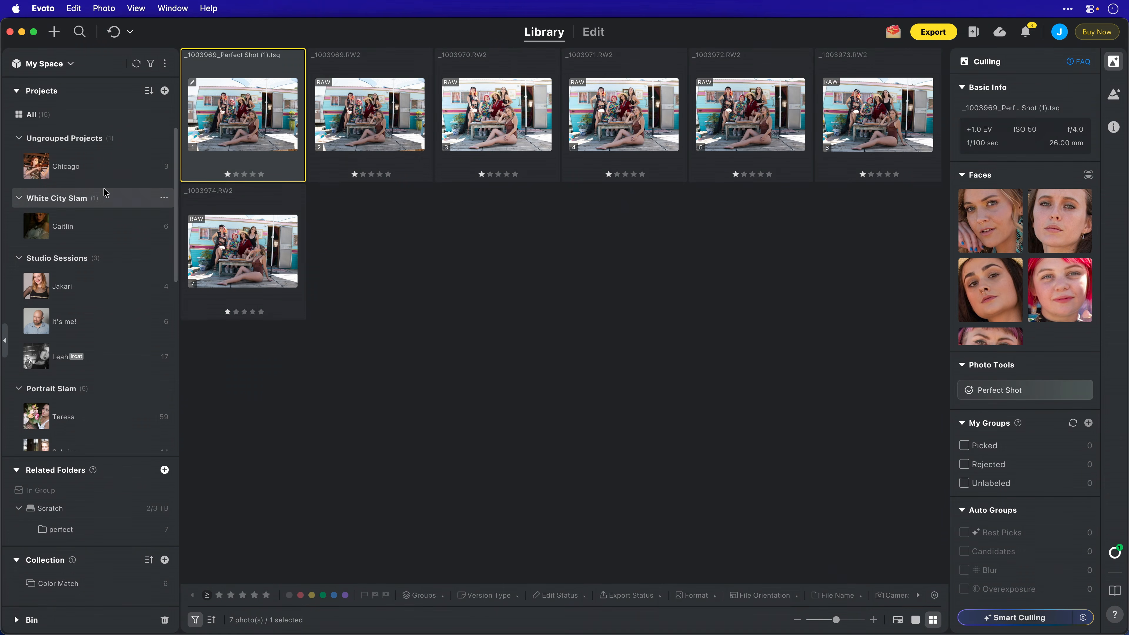
left_click(102, 178)
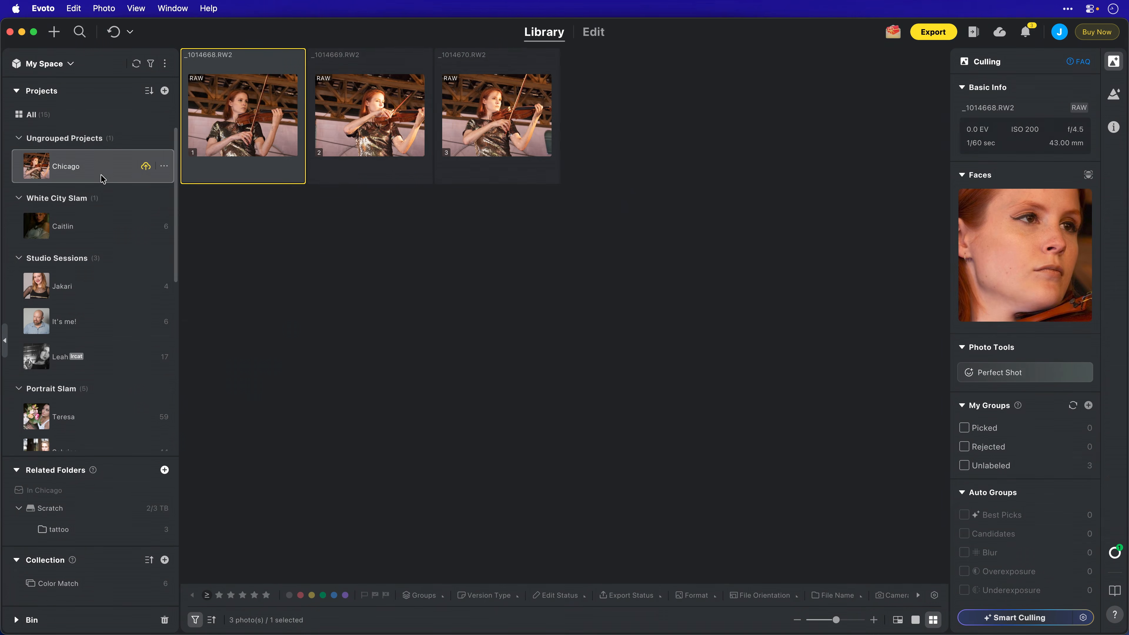
double_click(258, 129)
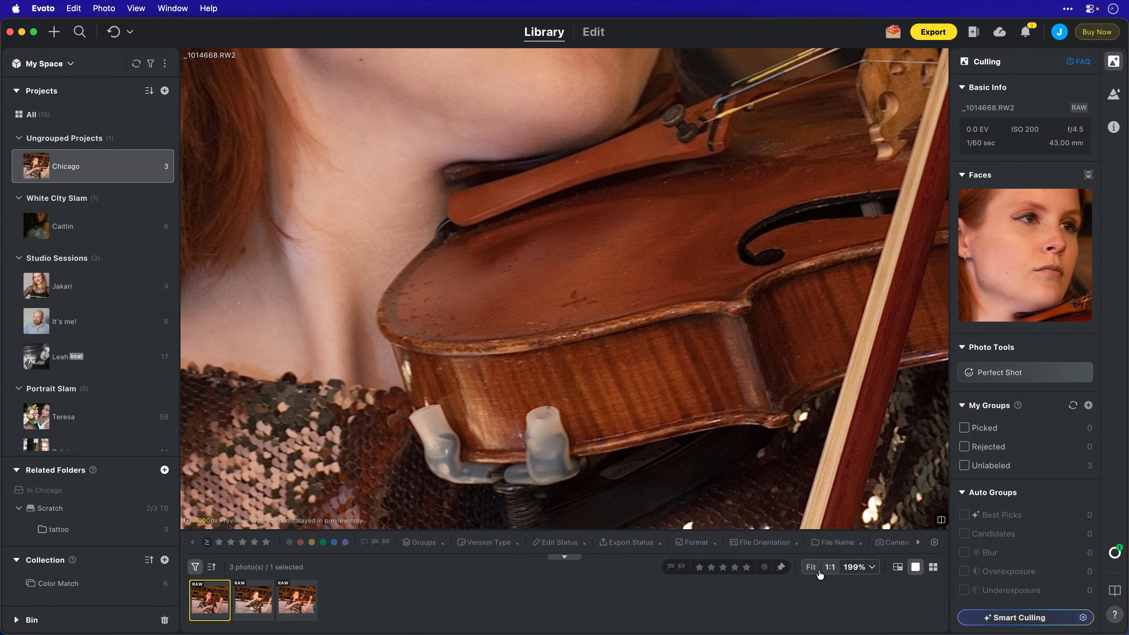
left_click(811, 567)
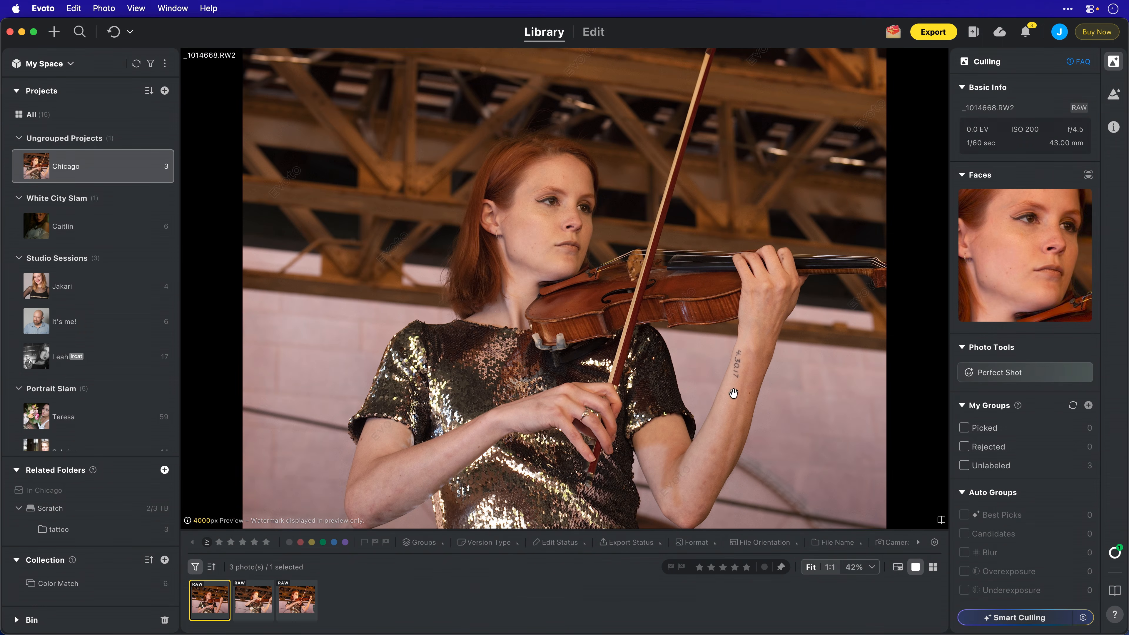
key("Right")
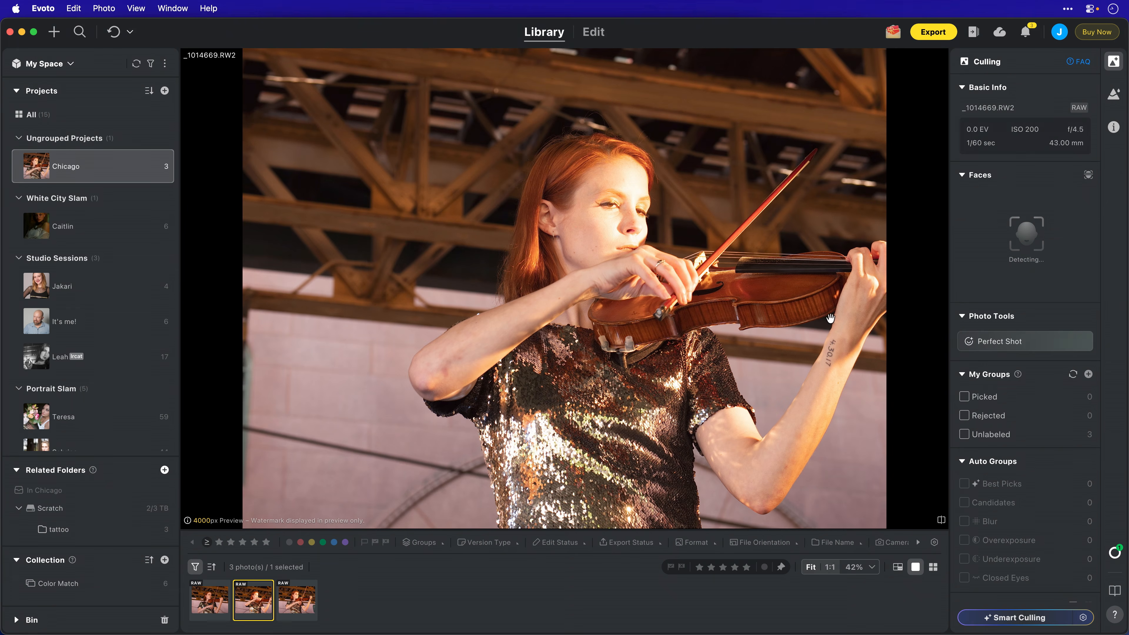
key("Right")
key("Left")
key("Left")
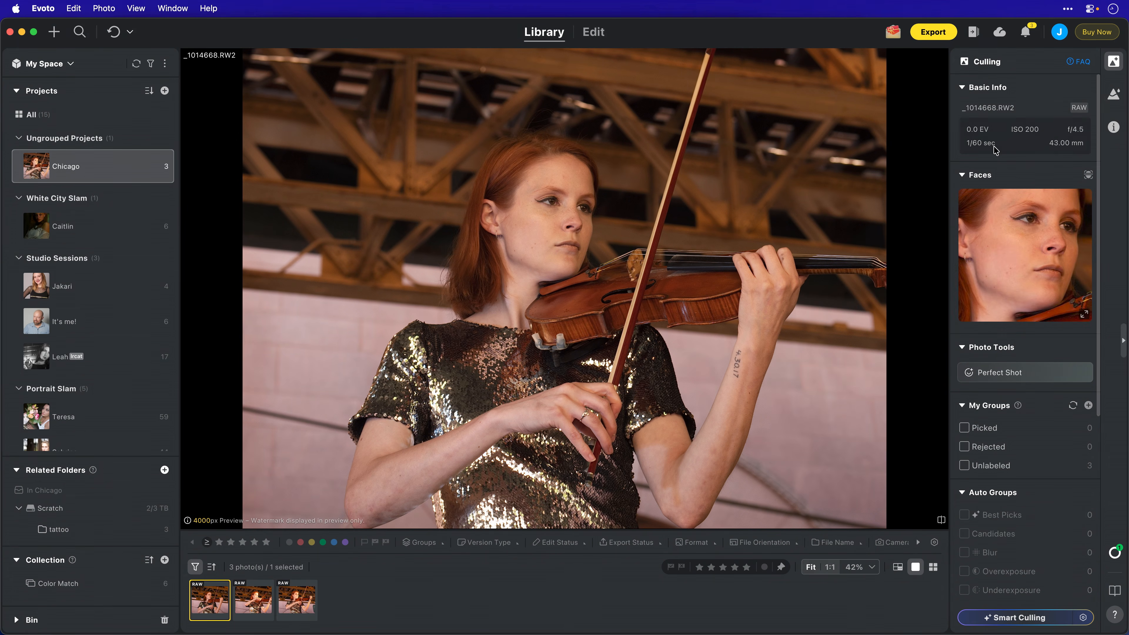
Edit _1014668.RW2 and turn on Tattoos removal in the portrait's body blemish settings.
key("d")
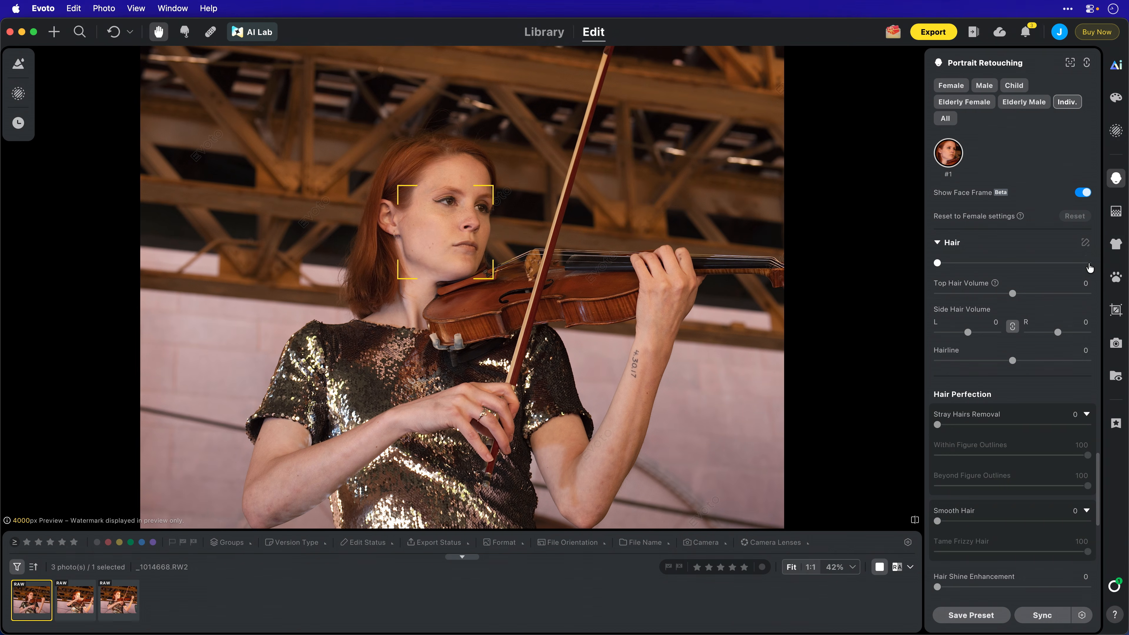
left_click(946, 246)
scroll(968, 398, "down", 5)
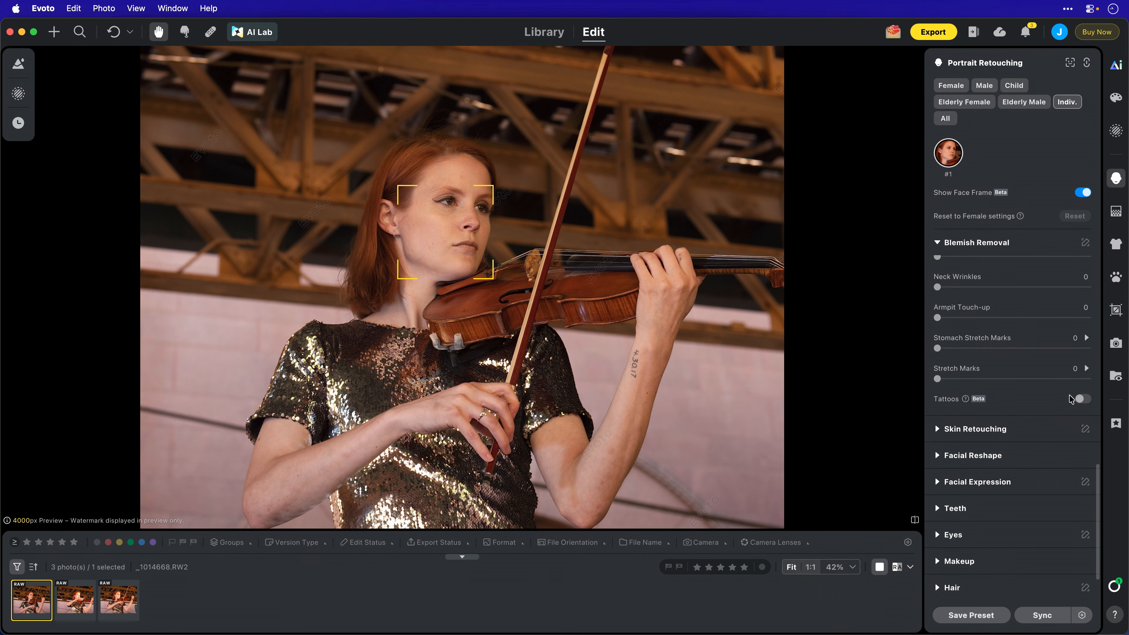
left_click(1083, 398)
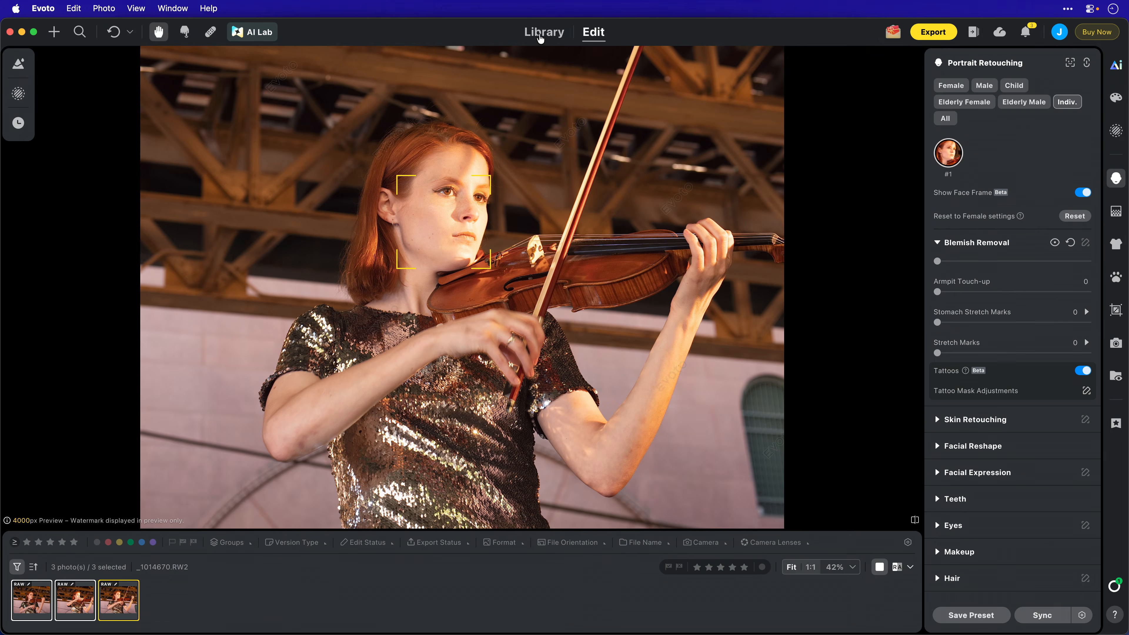
Open the tattooed red-haired woman's project in Portrait Slam and turn on Tattoos removal for photo _1001013.RW2.
left_click(540, 35)
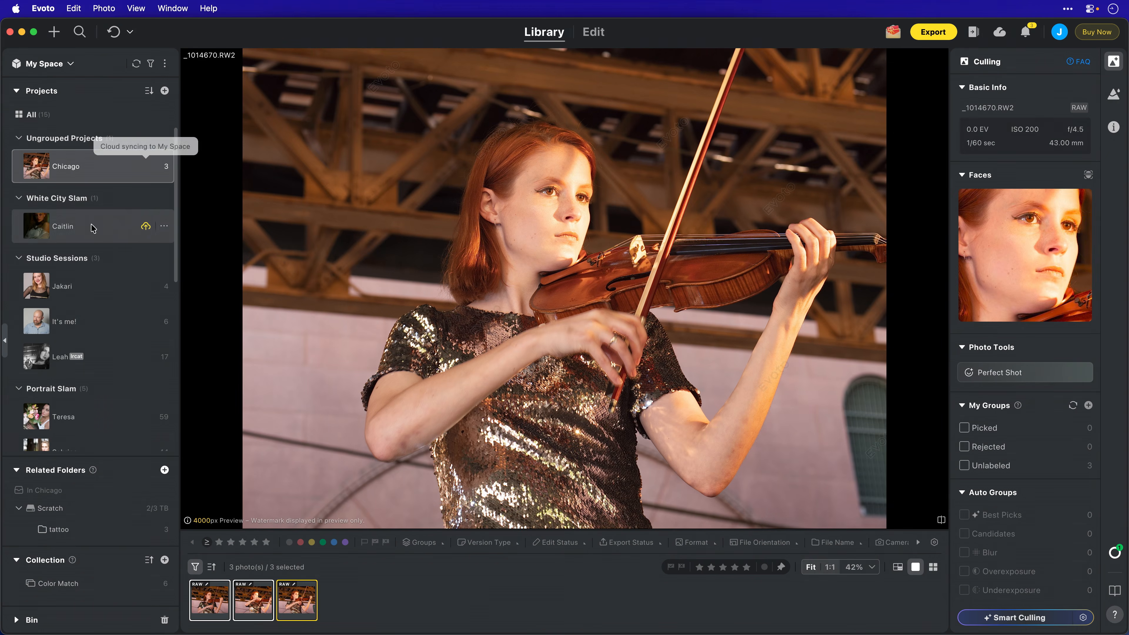
left_click(77, 343)
left_click(297, 601)
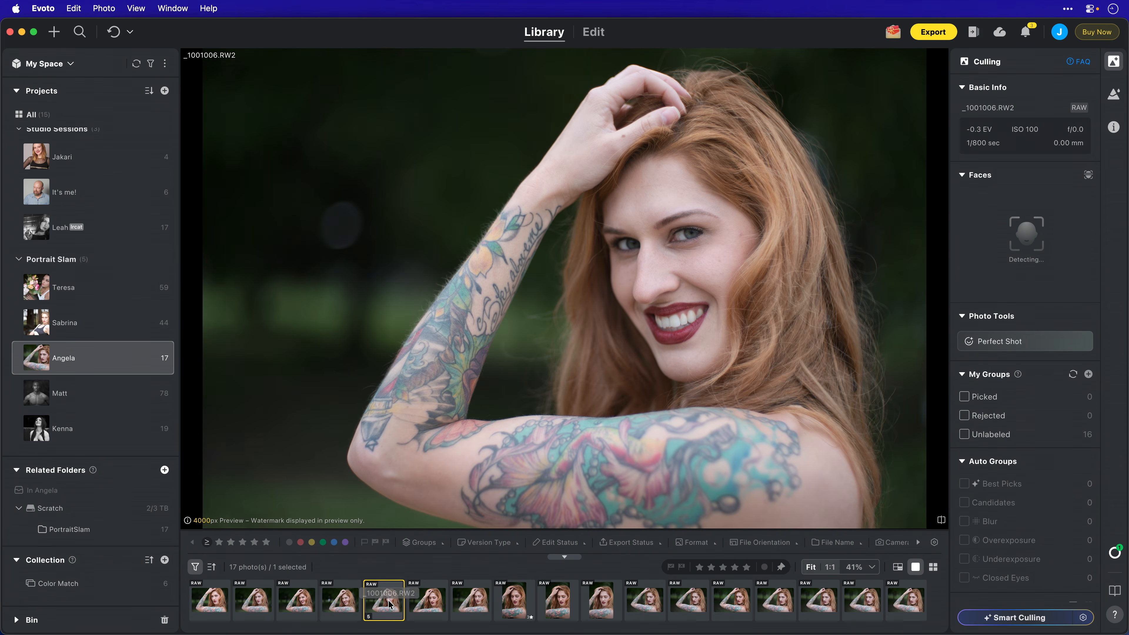
left_click(550, 600)
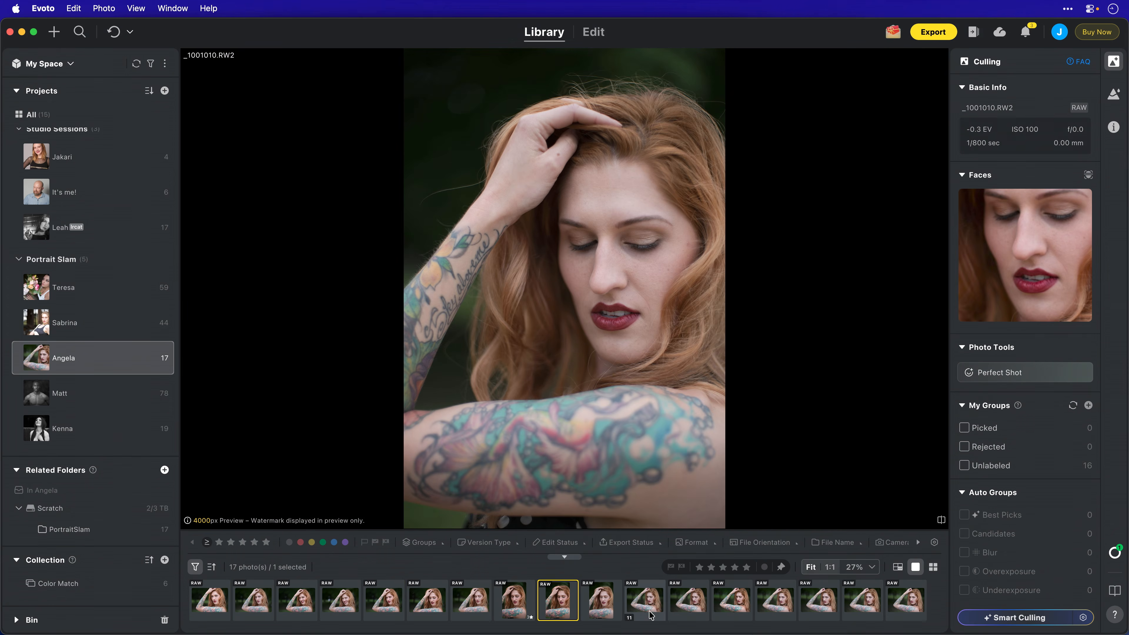
left_click(696, 599)
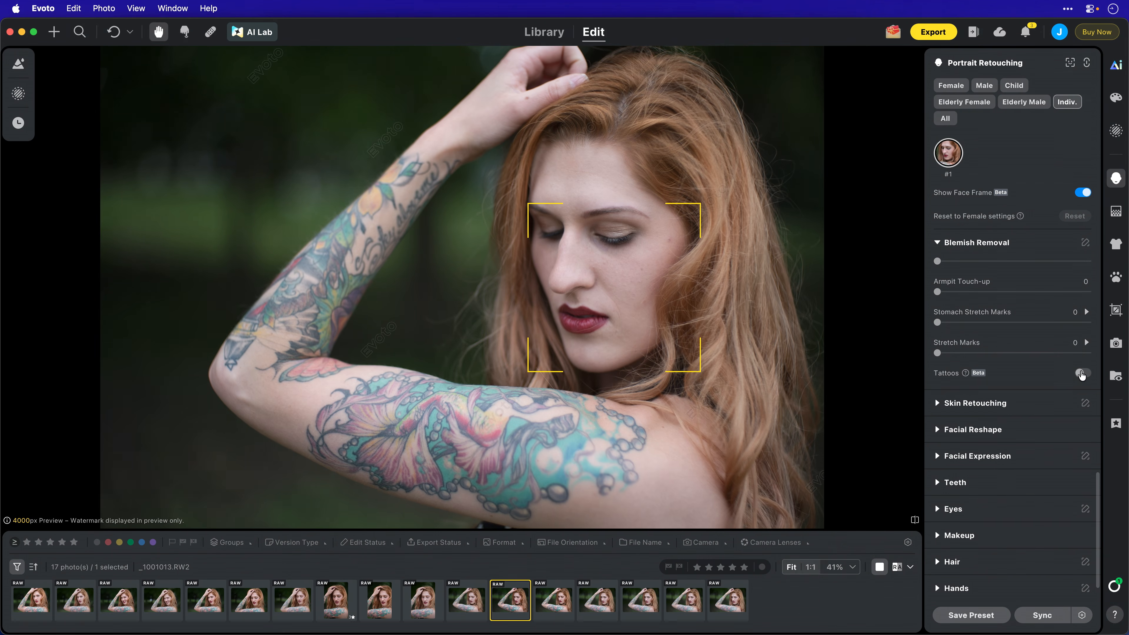
left_click(1082, 372)
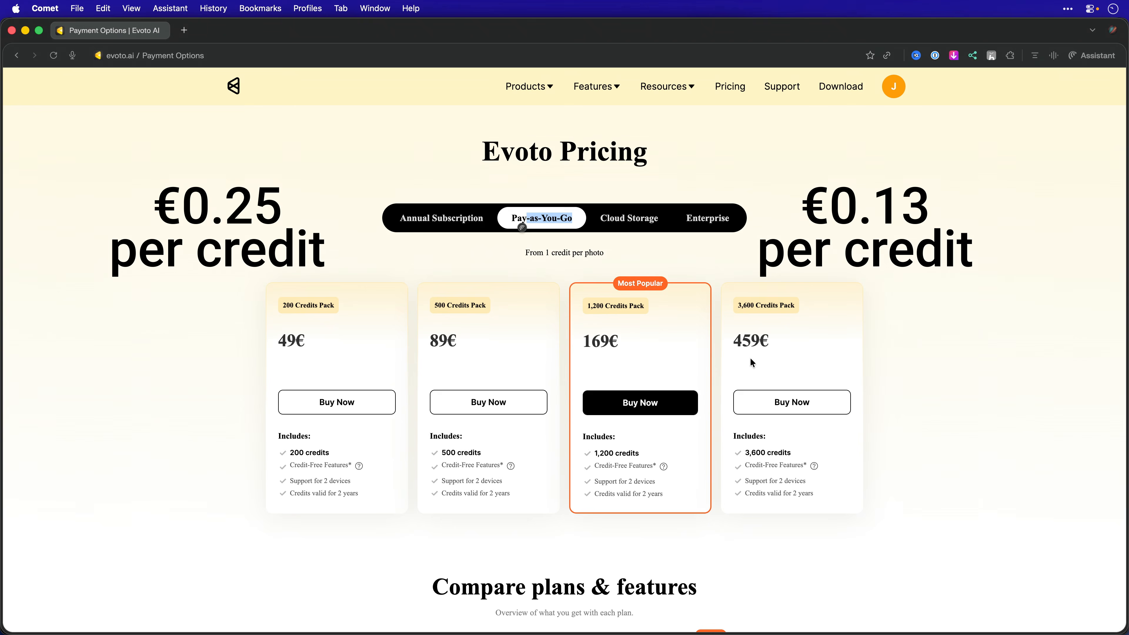
Switch the Evoto pricing page in the browser to the annual subscription plans.
left_click(428, 226)
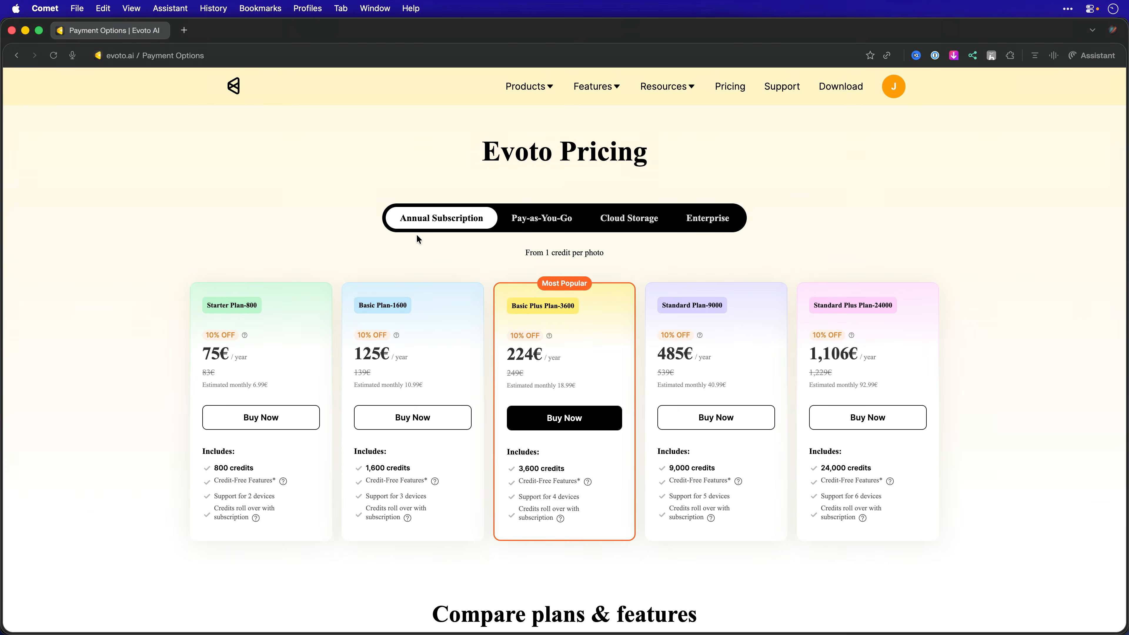
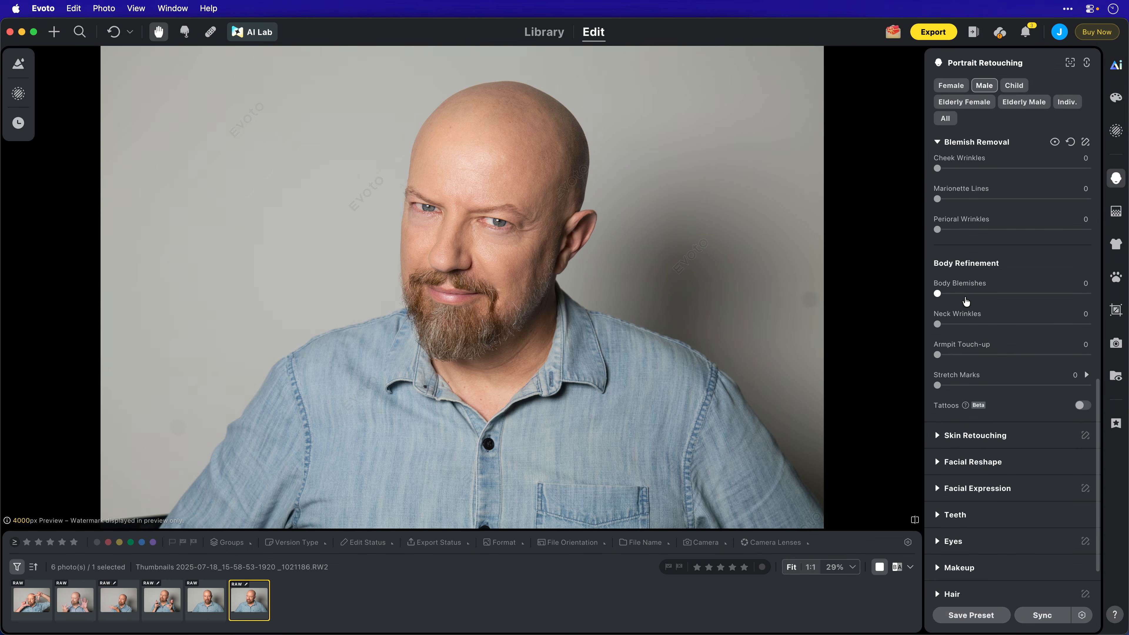
Inspect the bald man's forehead up close and turn on Face Mole Removal.
scroll(966, 301, "up", 10)
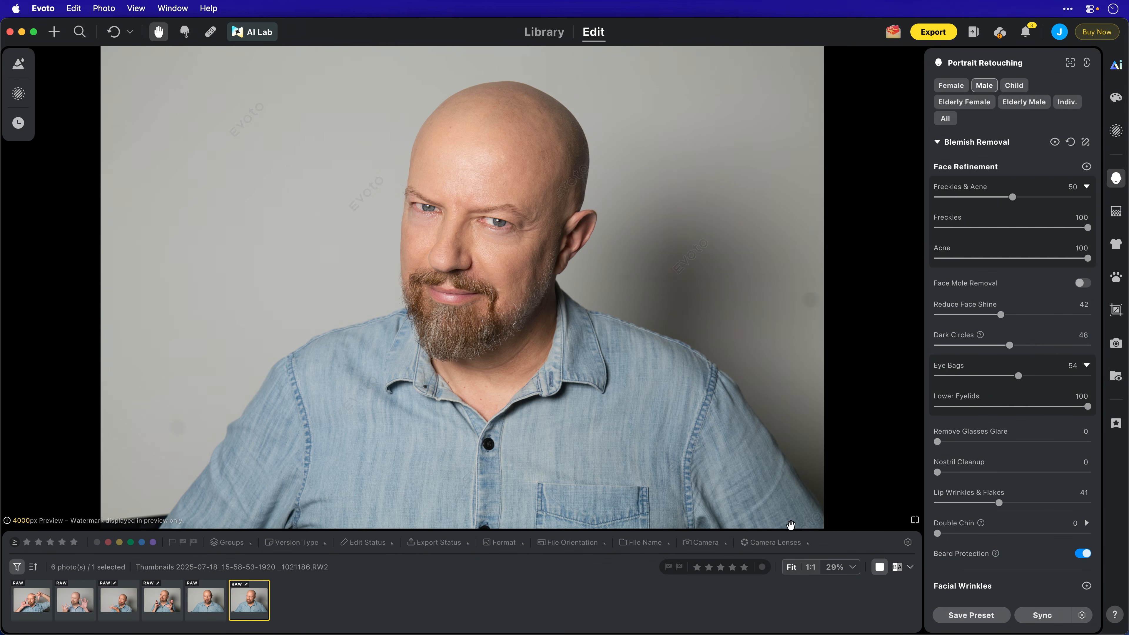
left_click(811, 567)
left_click_drag(436, 194, 469, 423)
left_click_drag(434, 191, 428, 359)
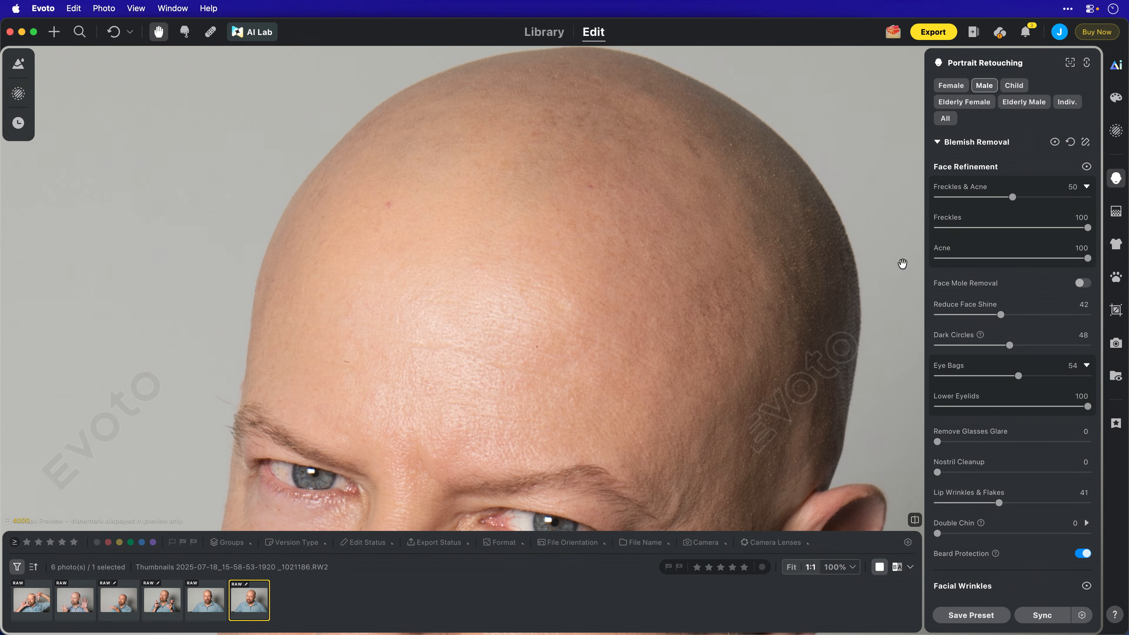
left_click(1086, 285)
left_click(599, 291)
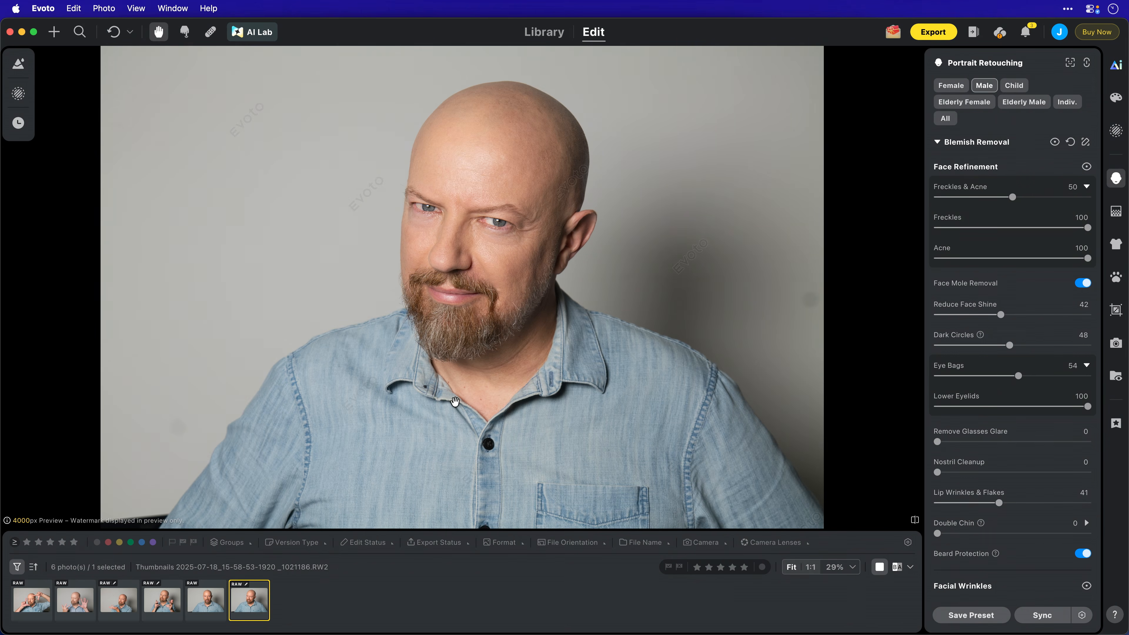
Set Body Blemishes to 19 and Neck Wrinkles to 34 under Body Refinement.
scroll(982, 396, "down", 10)
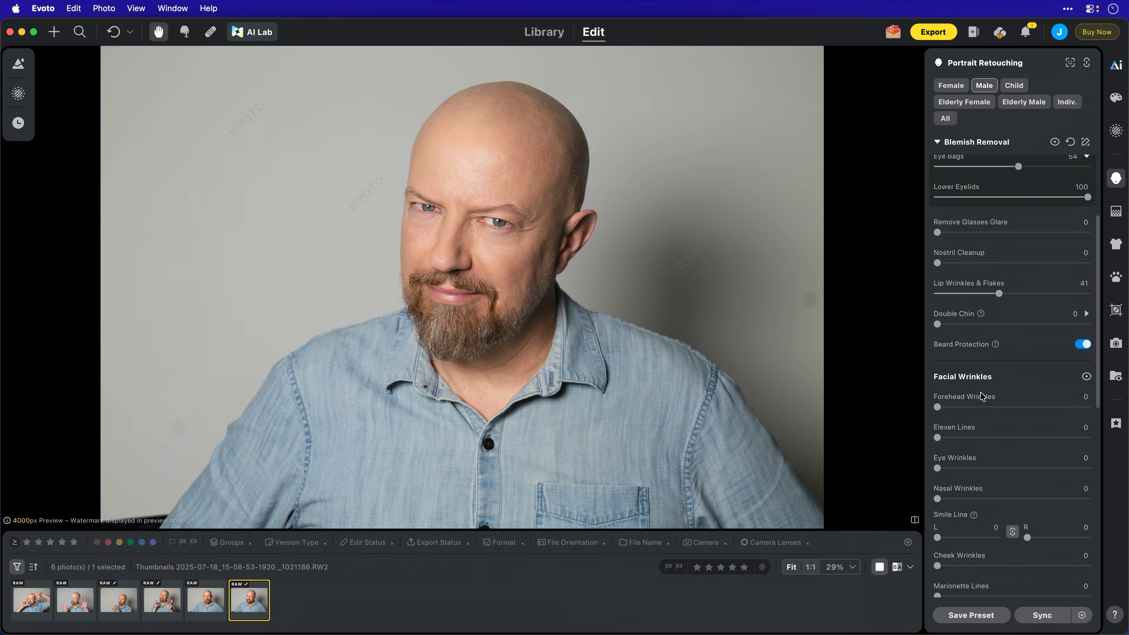
scroll(982, 396, "down", 5)
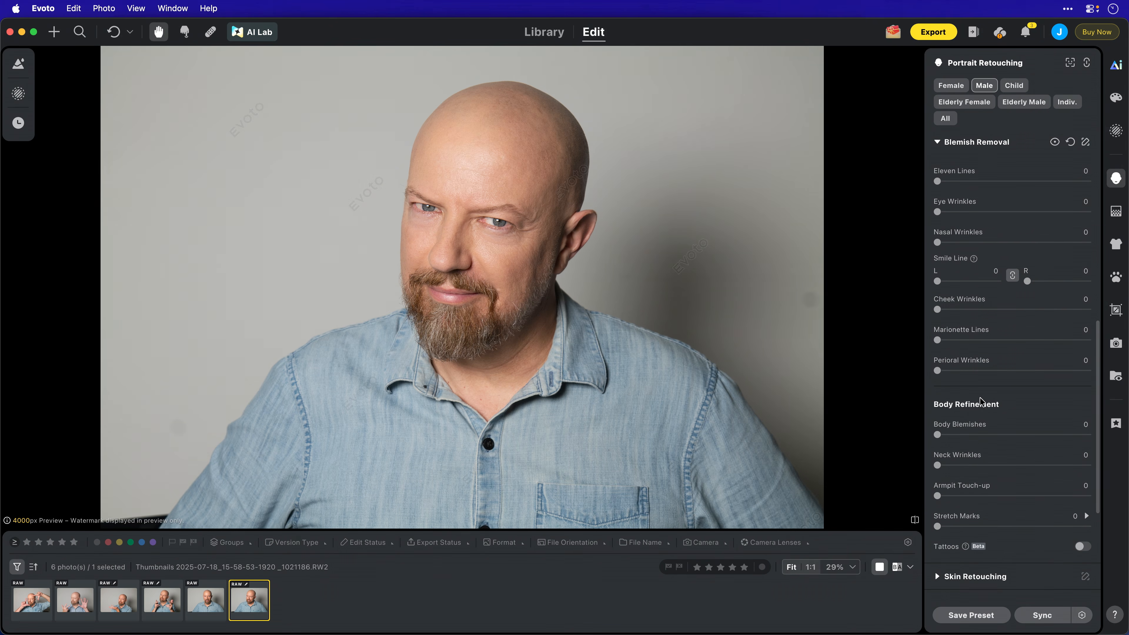
left_click_drag(939, 438, 1124, 437)
left_click_drag(1073, 440, 989, 466)
Set the facial skin's Even (Dodge & Burn) to 12 and Sculpt (Dodge & Burn) to 20.
scroll(979, 466, "down", 4)
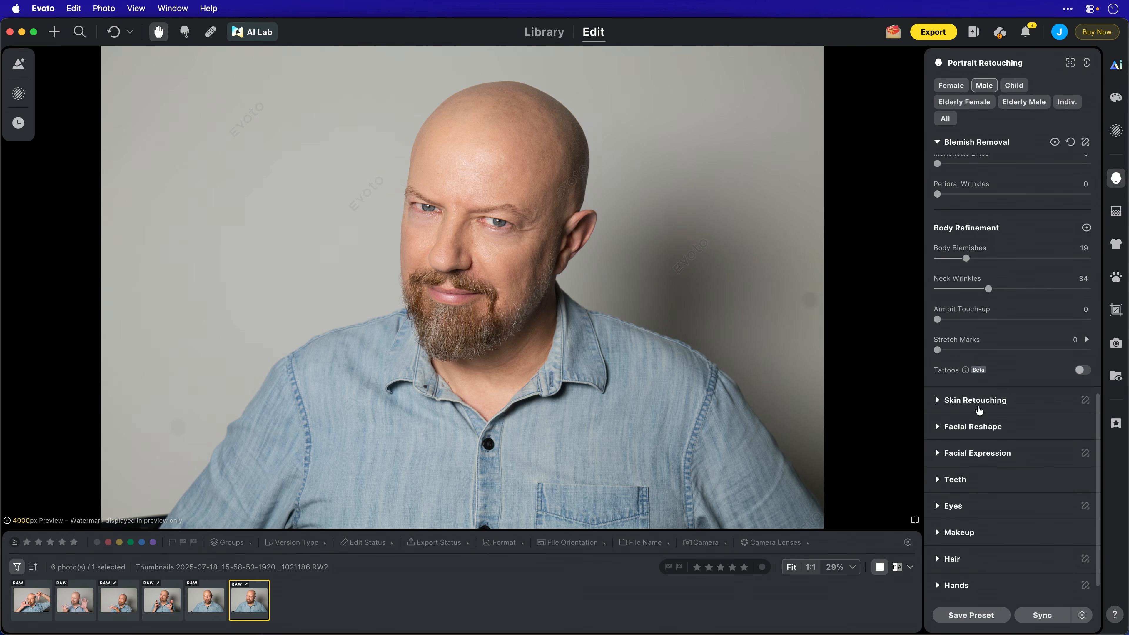
left_click(975, 399)
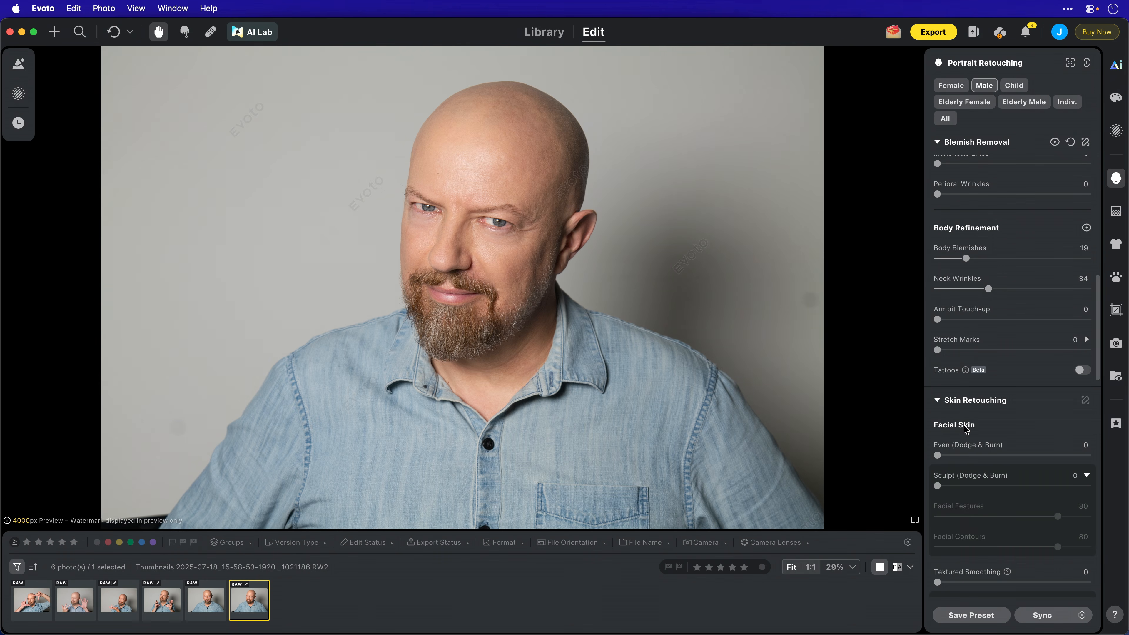
mouse_move(938, 455)
left_mouse_down()
mouse_move(1058, 451)
mouse_move(972, 452)
mouse_move(938, 431)
mouse_move(967, 452)
left_mouse_up()
scroll(966, 450, "down", 2)
scroll(969, 453, "down", 3)
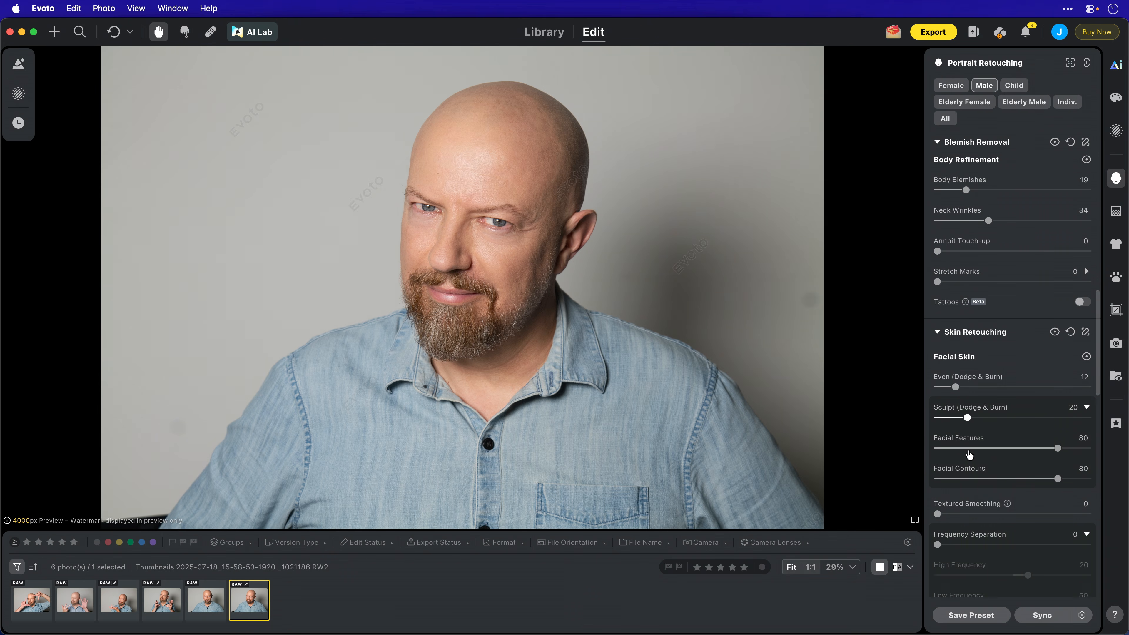
Try the Matte and Dewy skin textures and return Skin Texture to None.
scroll(970, 454, "down", 10)
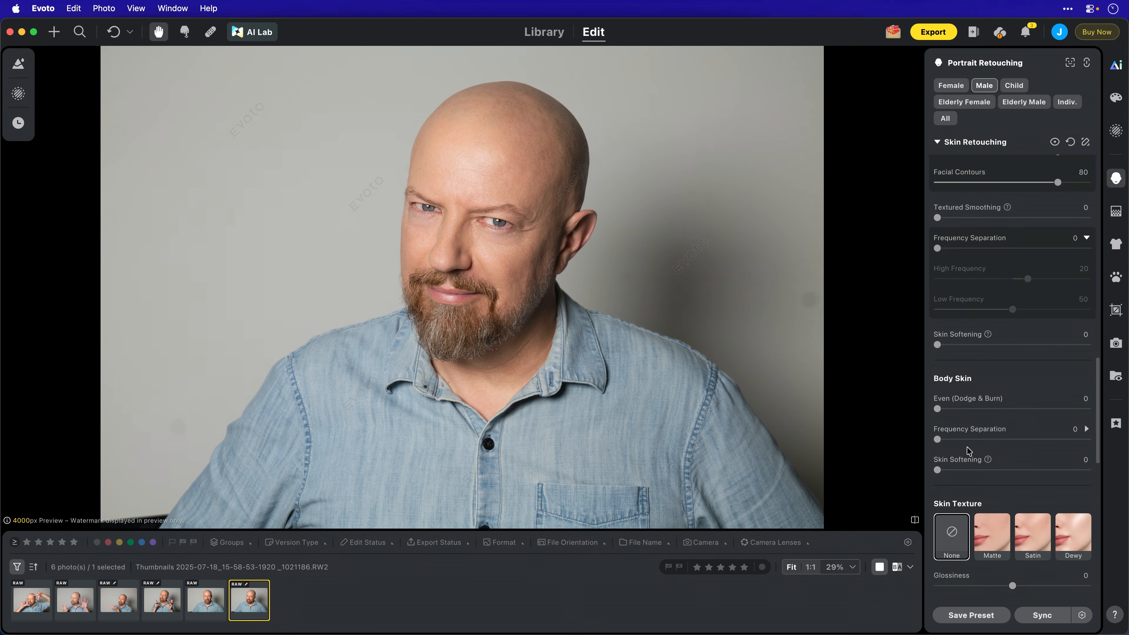
left_click(990, 480)
left_click(1071, 474)
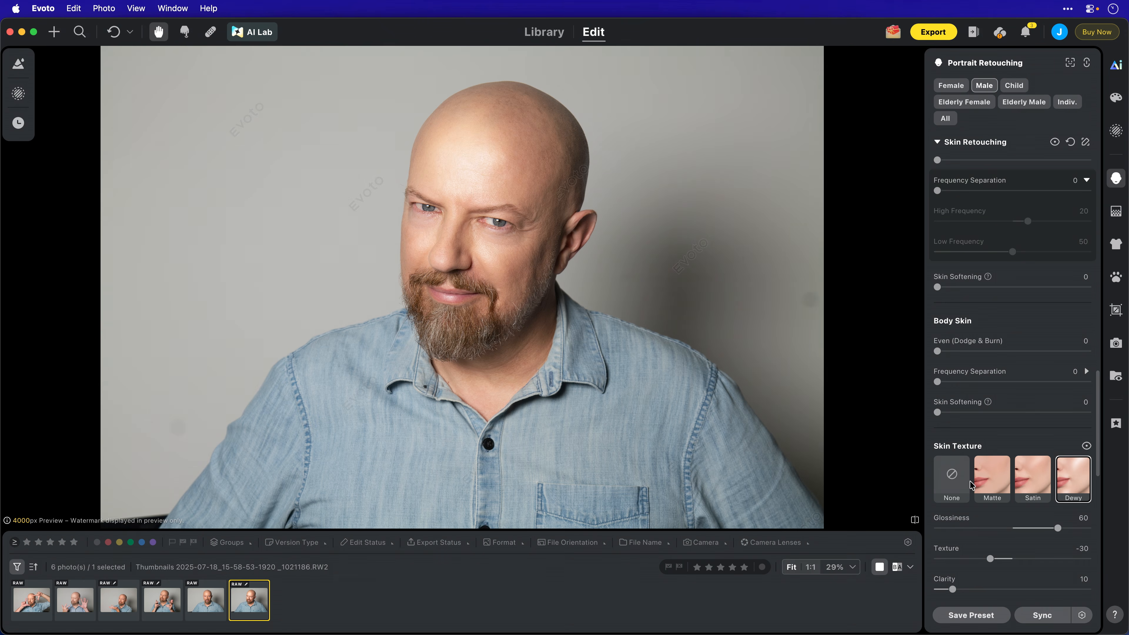
left_click(959, 475)
Set AI Unify Face Complexion and AI Unify Body Complexion to 34 and Unify Body Complexion to 33, and compare the skin tone change.
scroll(980, 431, "down", 6)
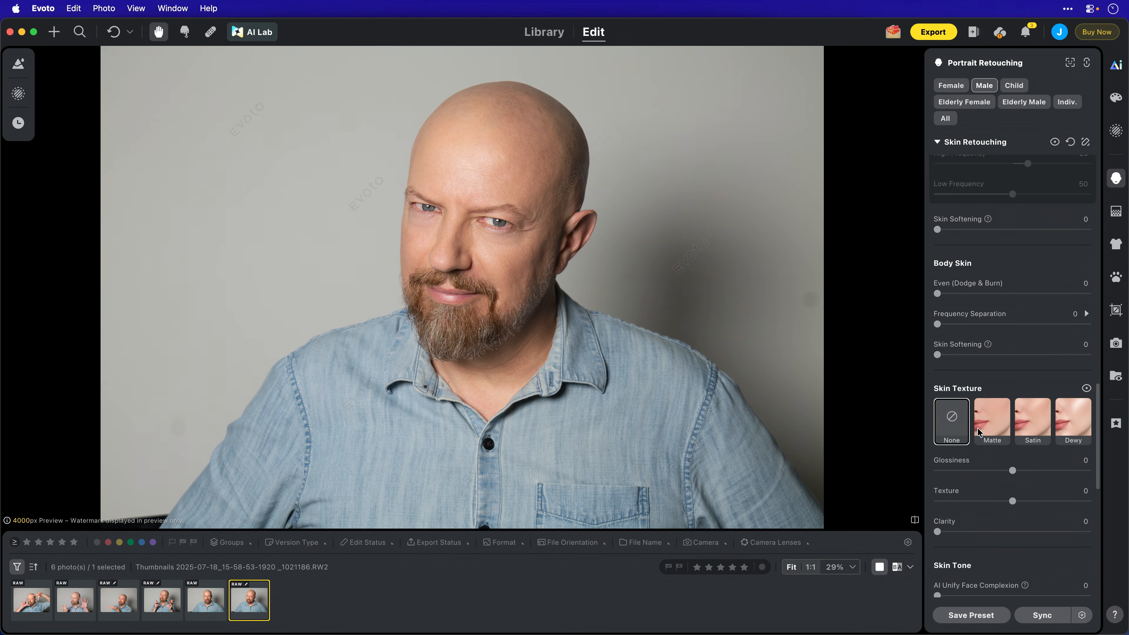
left_click_drag(945, 411, 989, 412)
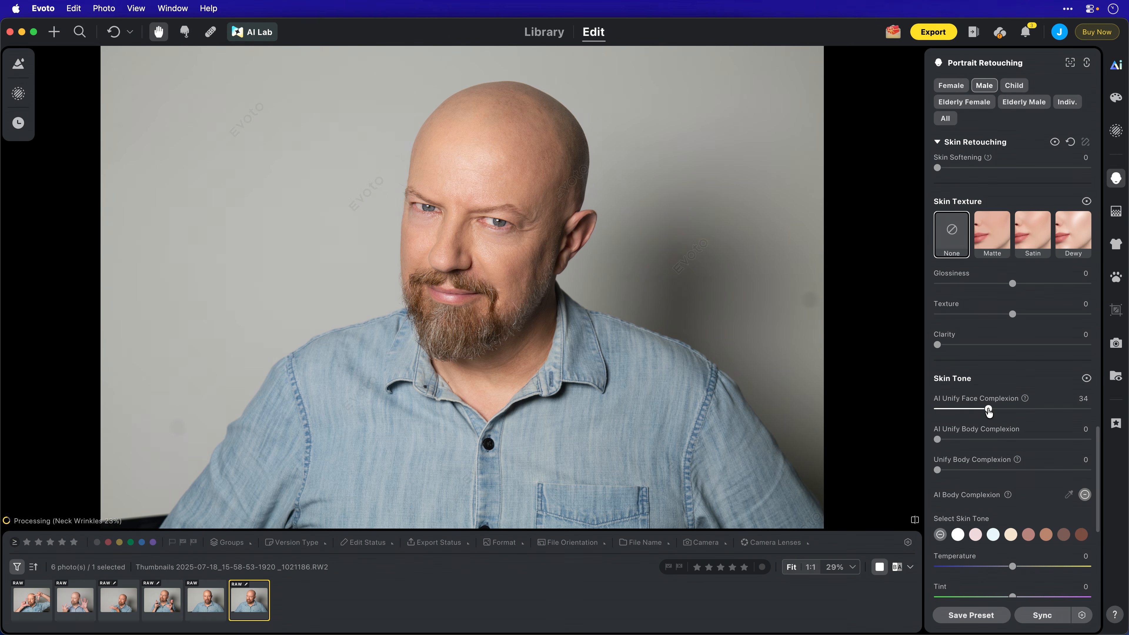
left_click_drag(939, 439, 989, 440)
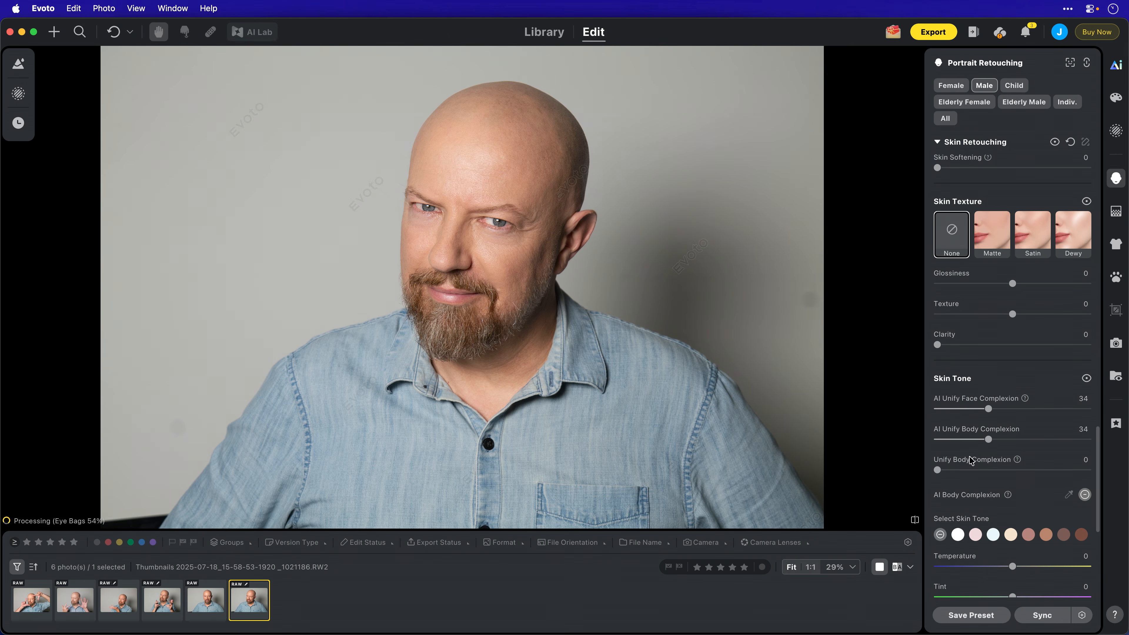
left_click_drag(939, 470, 998, 469)
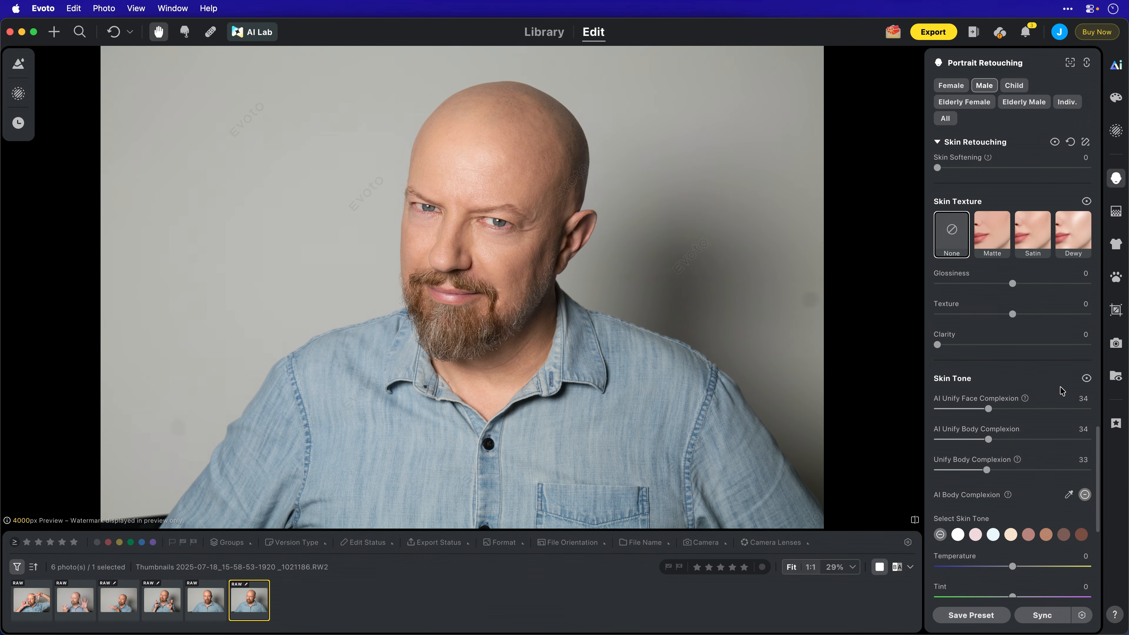
left_click(1086, 380)
Look over the Teeth options and raise the Brightness of both eyes in the Eyes retouching.
scroll(1022, 414, "down", 10)
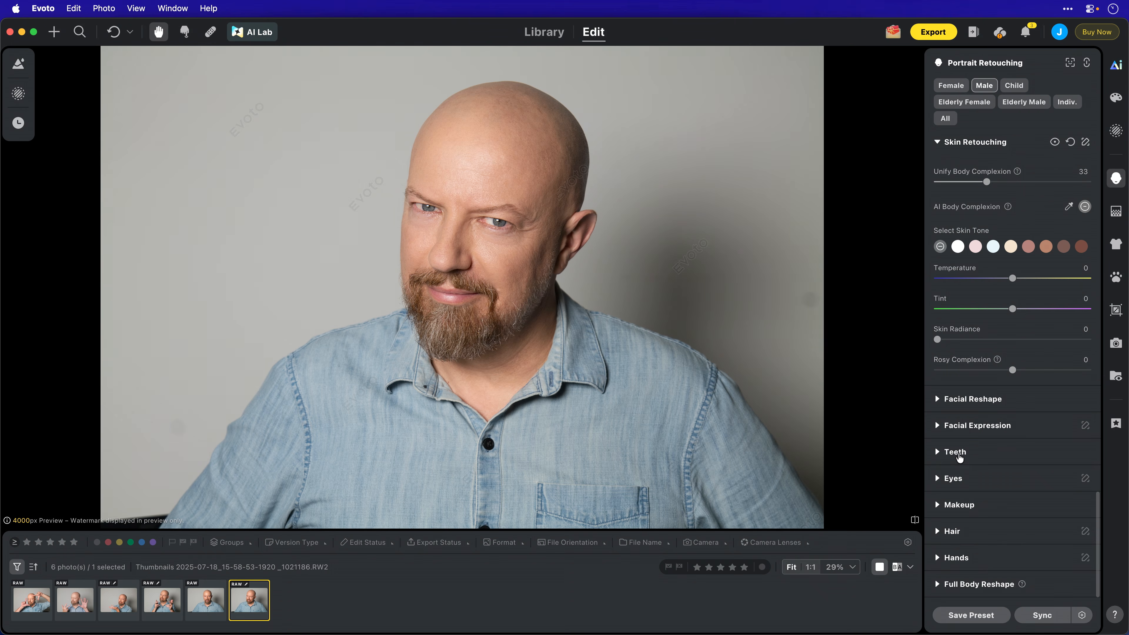
left_click(962, 454)
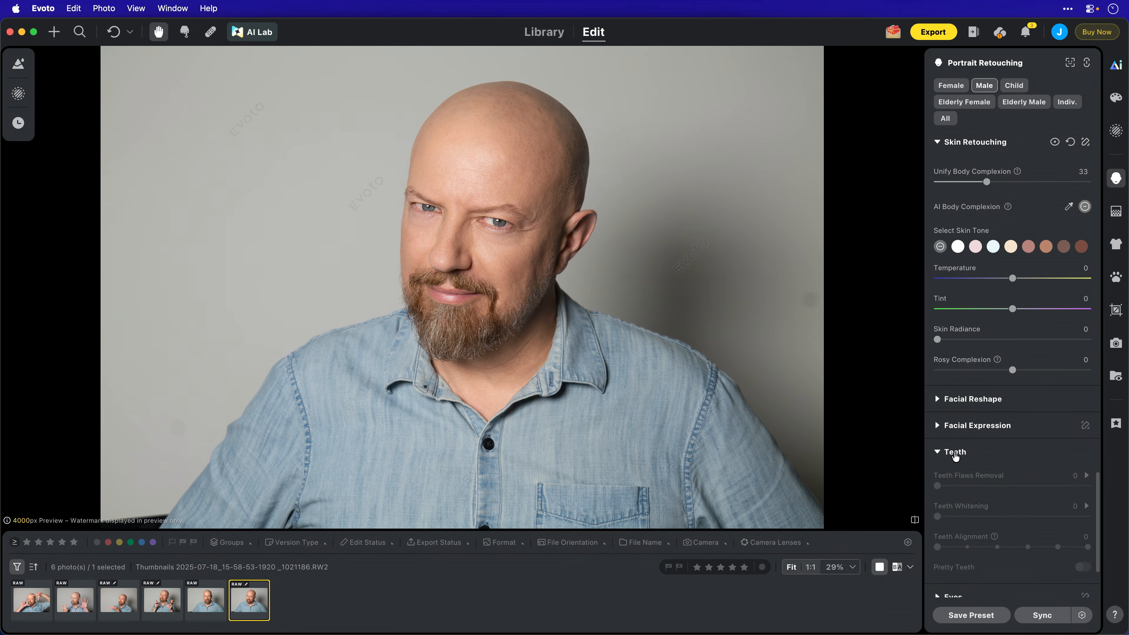
left_click(965, 454)
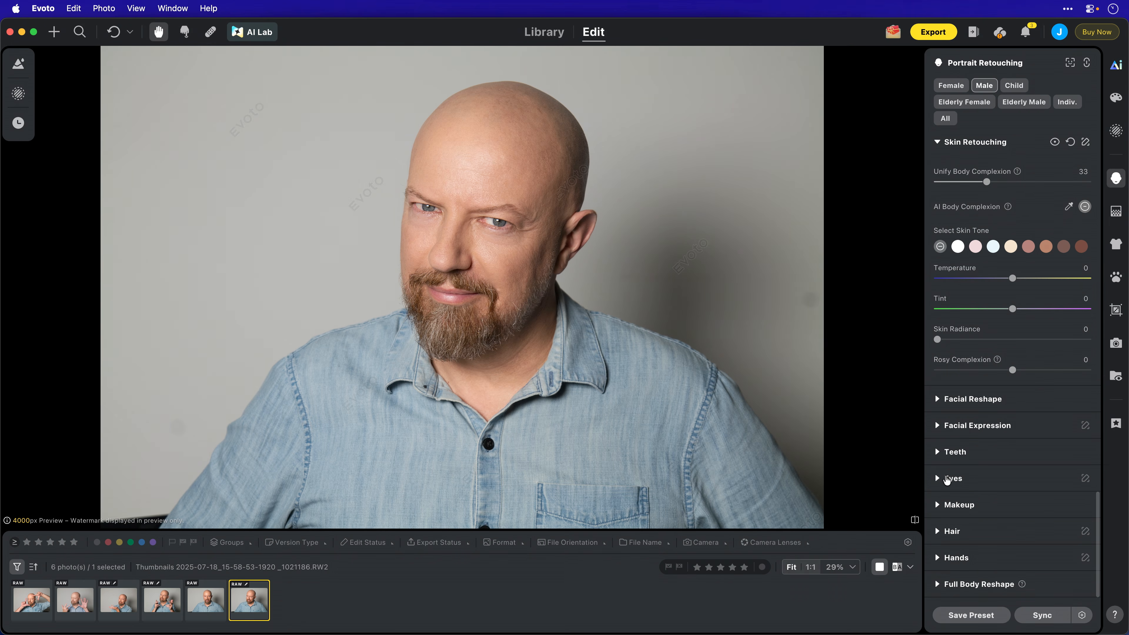
left_click(949, 479)
scroll(962, 485, "down", 2)
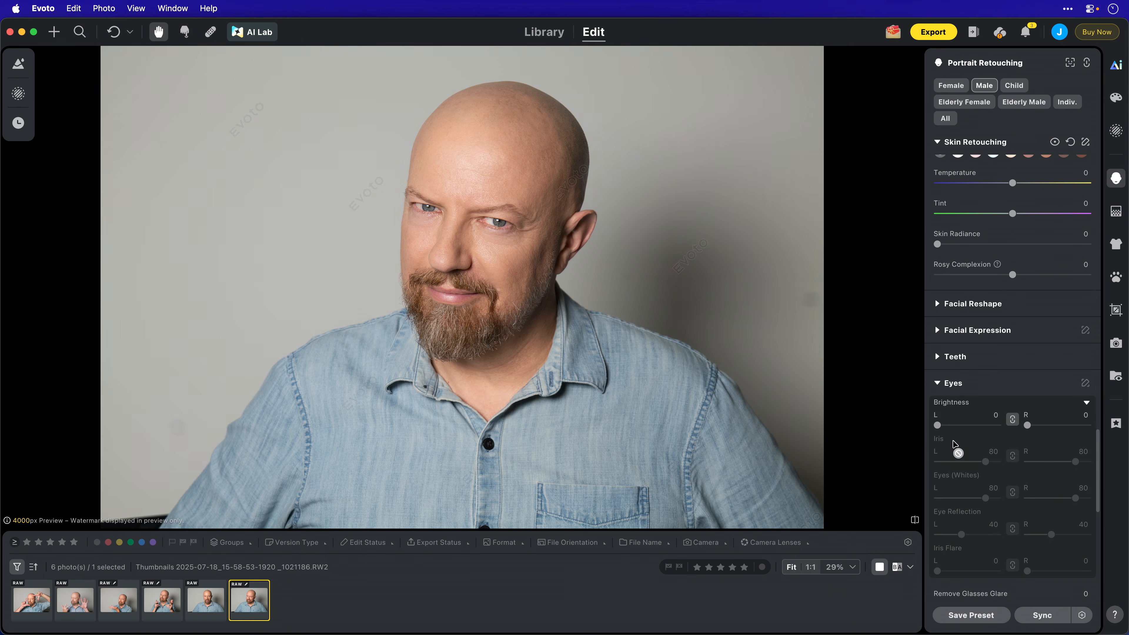
left_click_drag(937, 426, 966, 428)
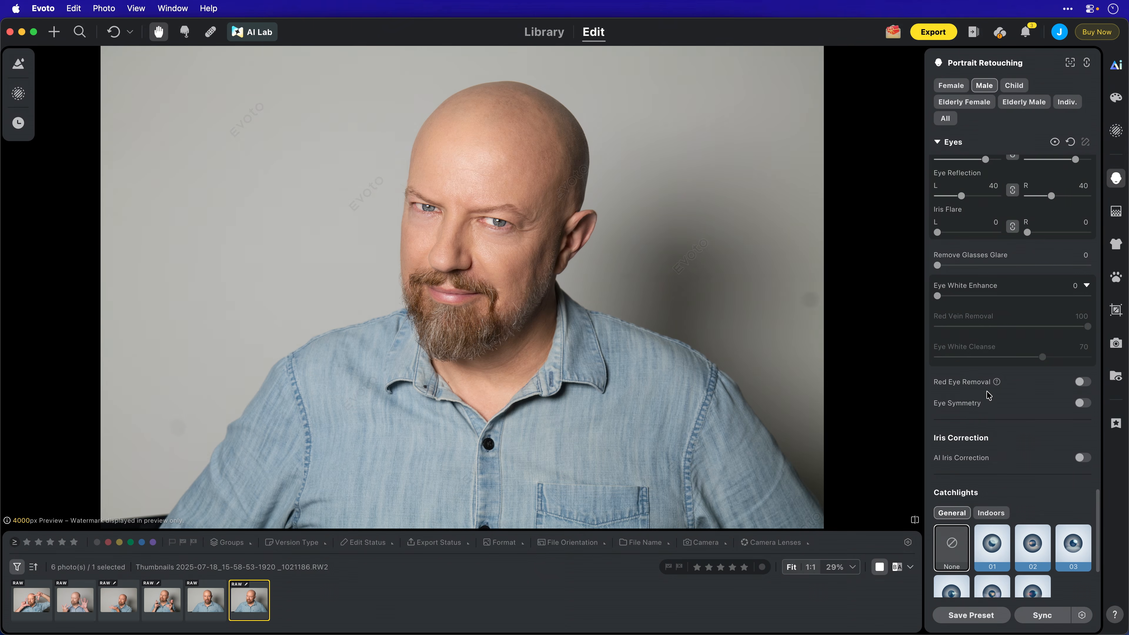
Try the Indoors catchlights 01, 02, 03, 06 and 05 on the eyes at full size.
scroll(987, 395, "down", 5)
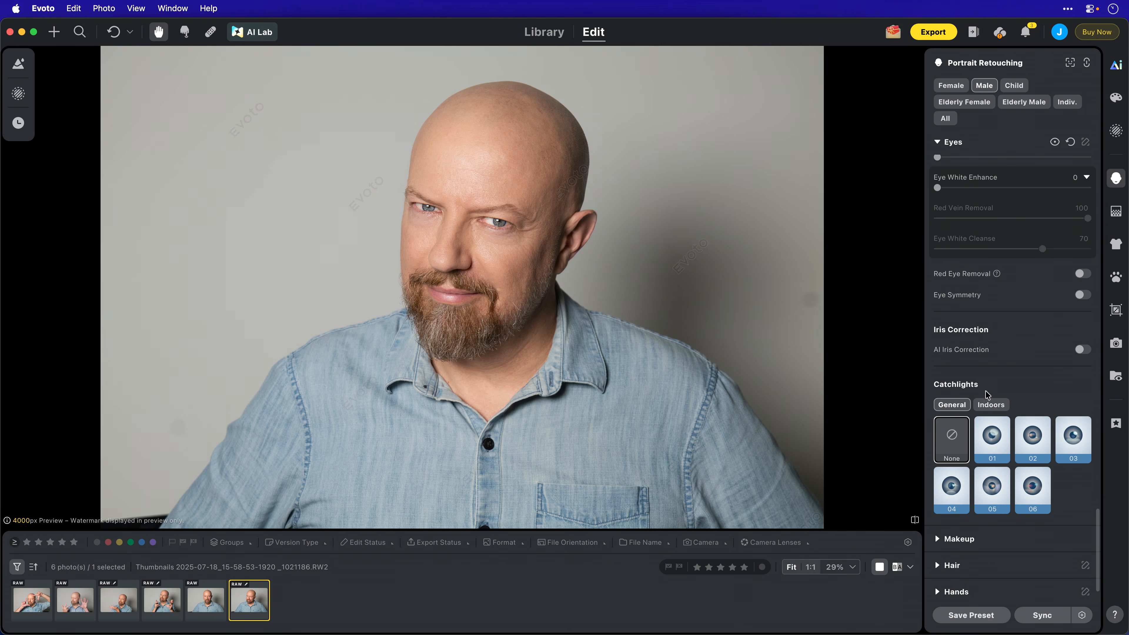
left_click(994, 411)
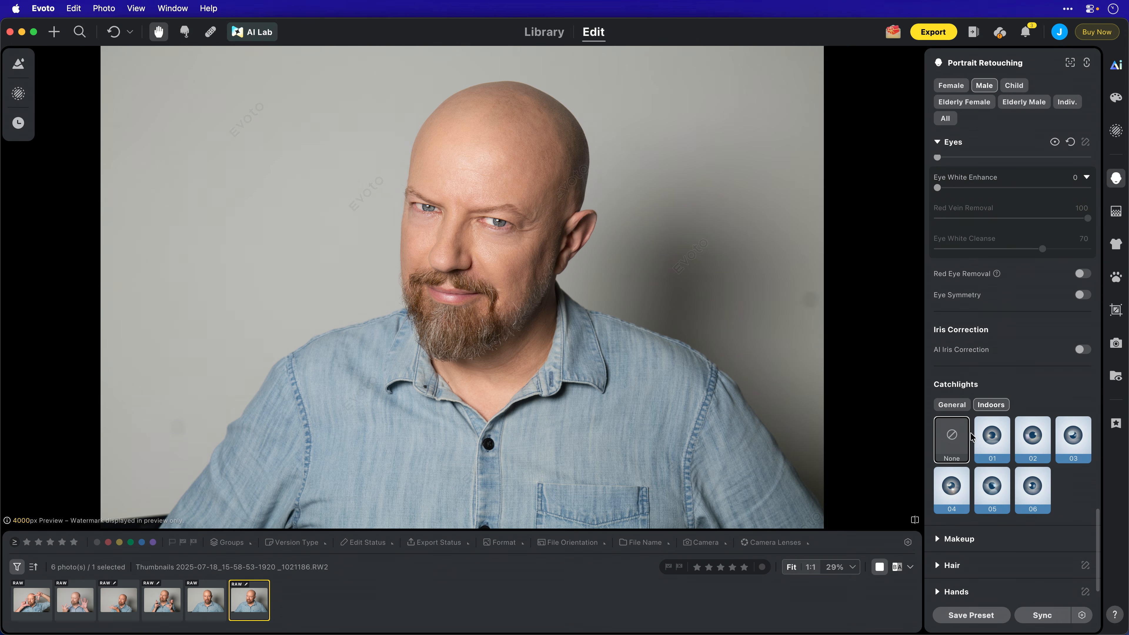
left_click(811, 567)
left_click_drag(552, 245, 593, 395)
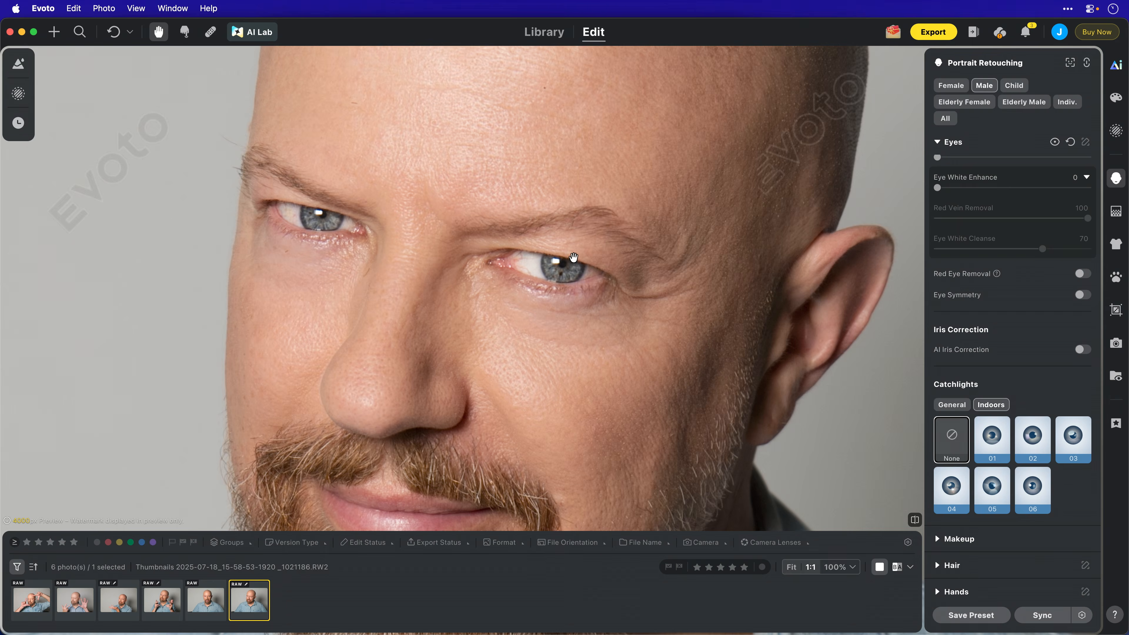
left_click(993, 435)
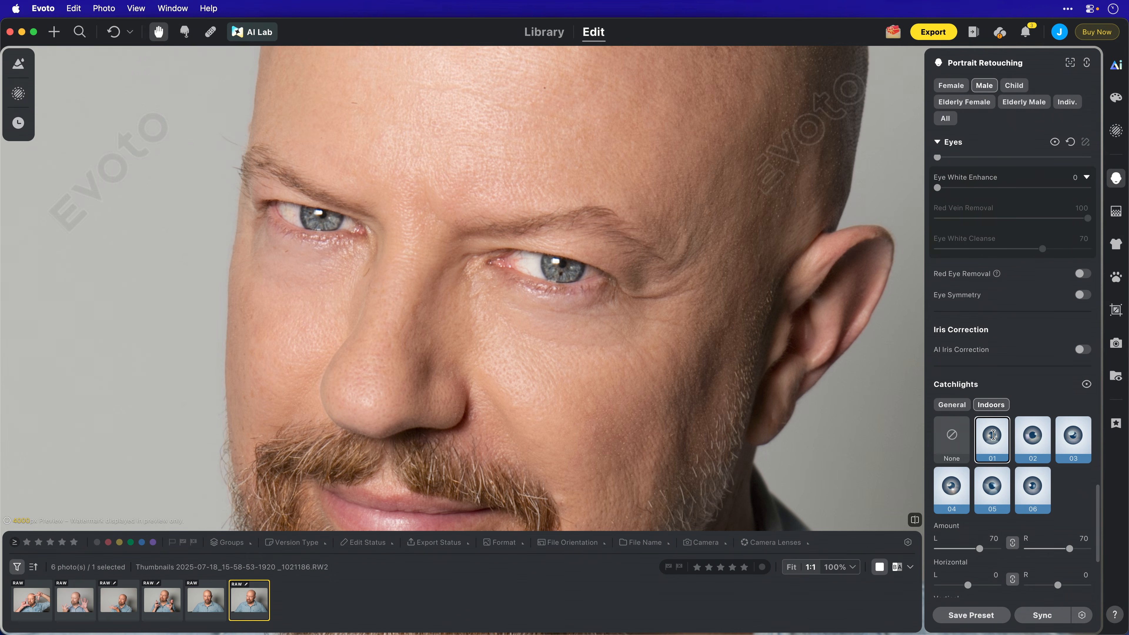
left_click(1032, 442)
left_click(1078, 445)
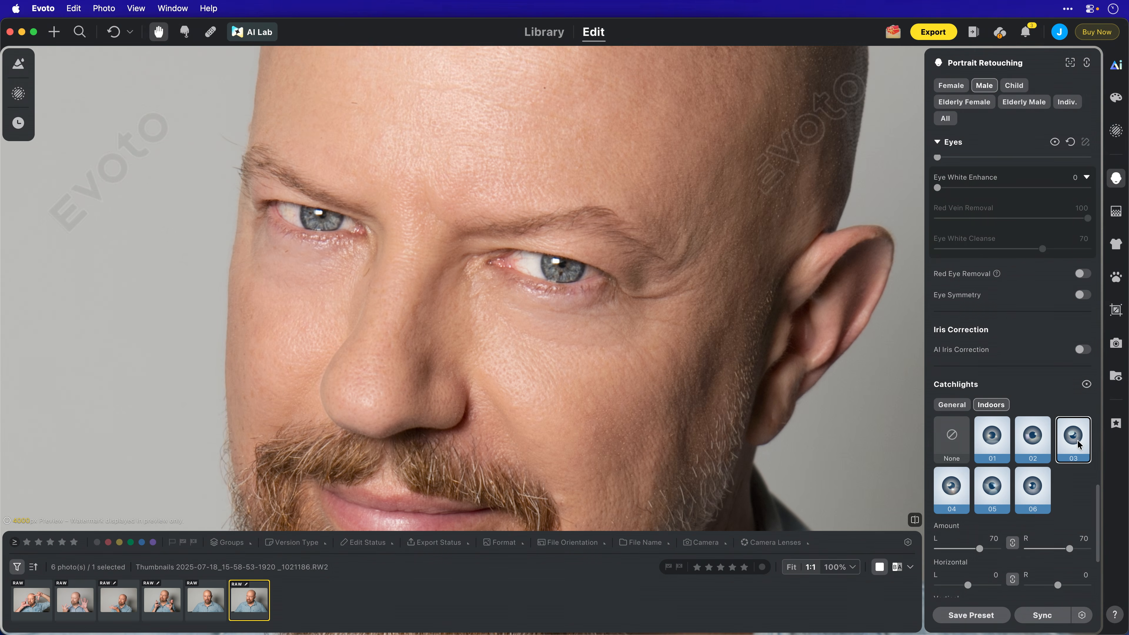
left_click(1033, 484)
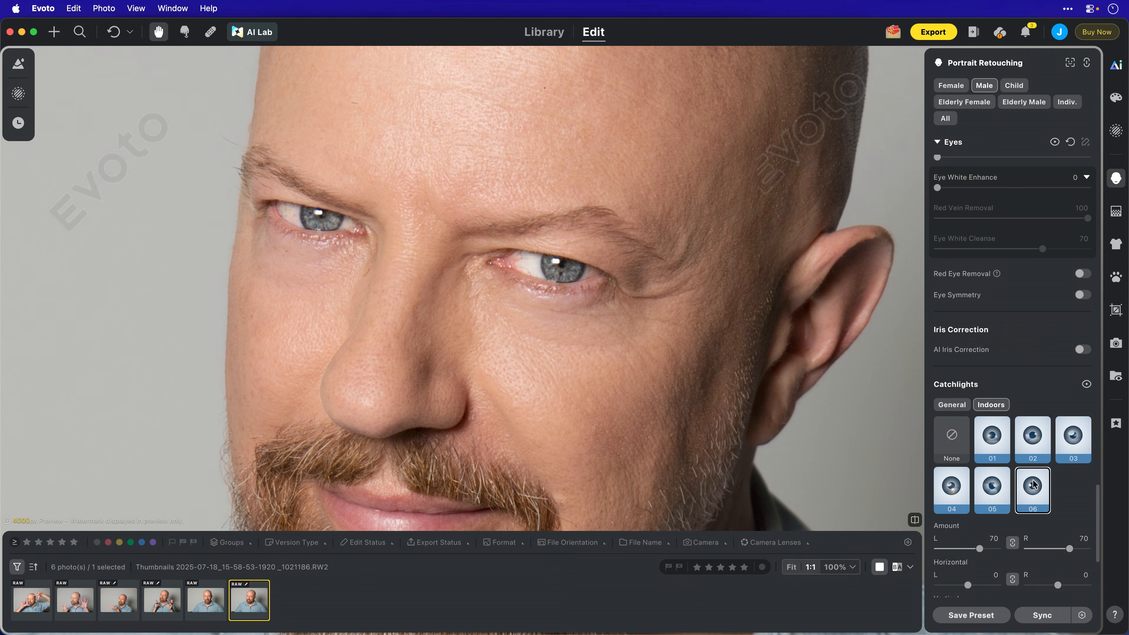
left_click(979, 494)
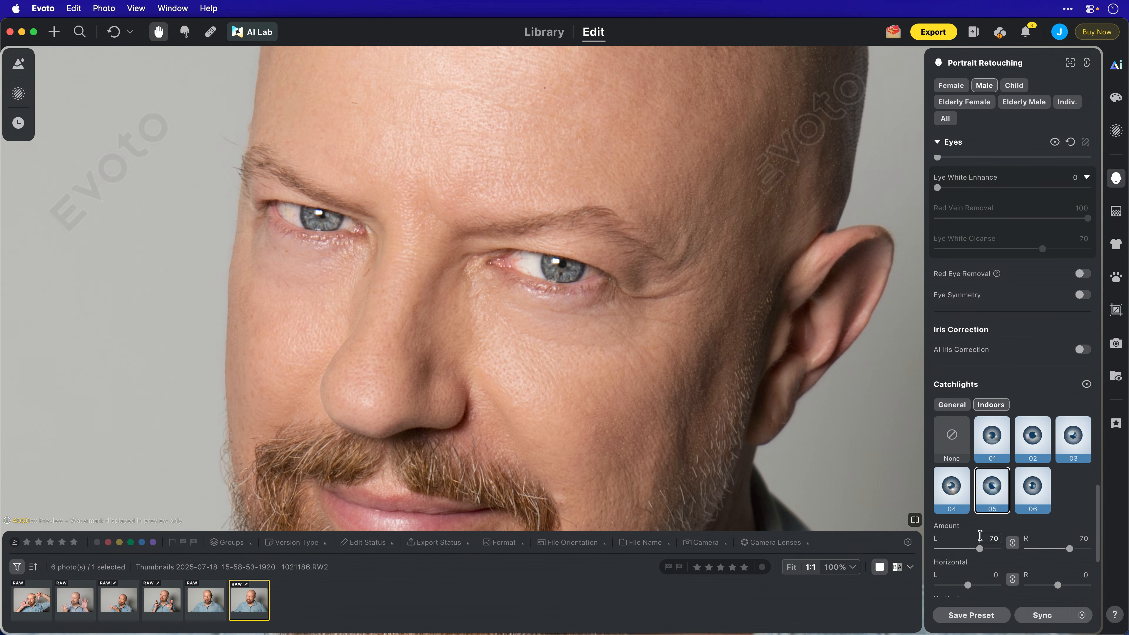
Try the catchlights with Amount 87 and Horizontal 1 on both eyes, and return Catchlights to None.
left_click_drag(980, 548, 974, 596)
left_click_drag(1059, 585, 1057, 586)
scroll(1016, 521, "down", 5)
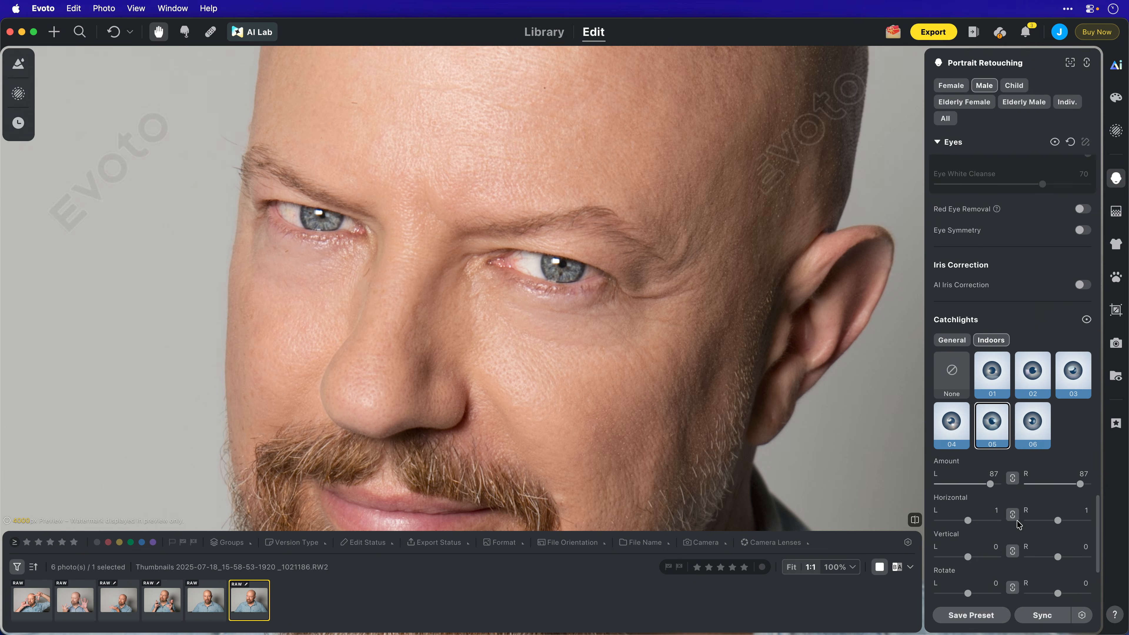
left_click(948, 317)
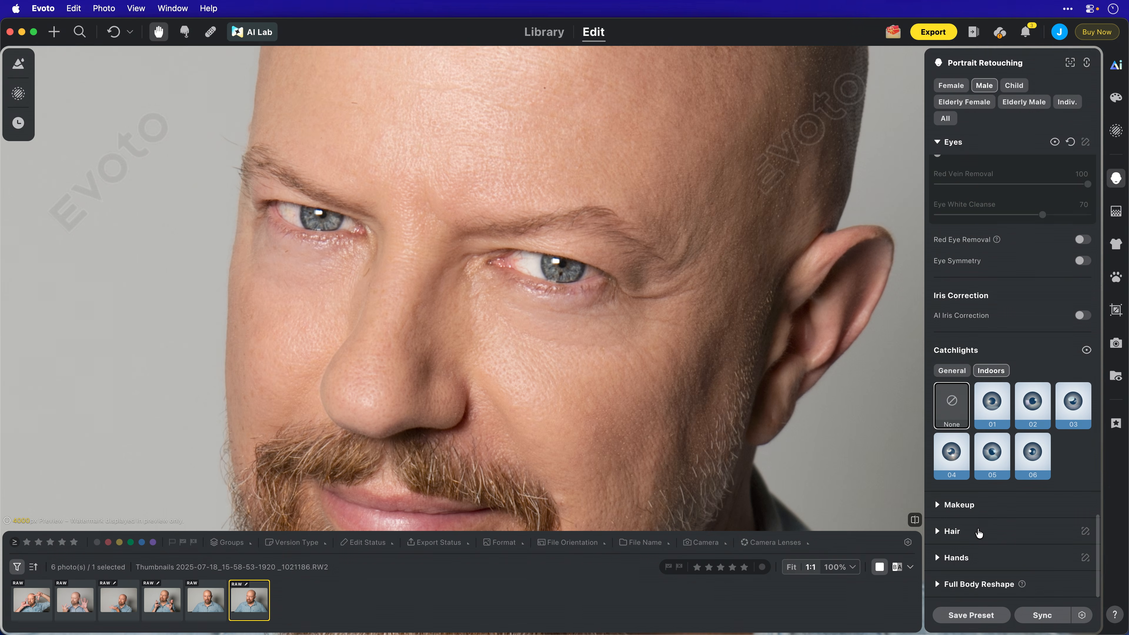
Set the Hands retouching to Even (Dodge & Burn) 33 and Hand Vein 27.
left_click(968, 559)
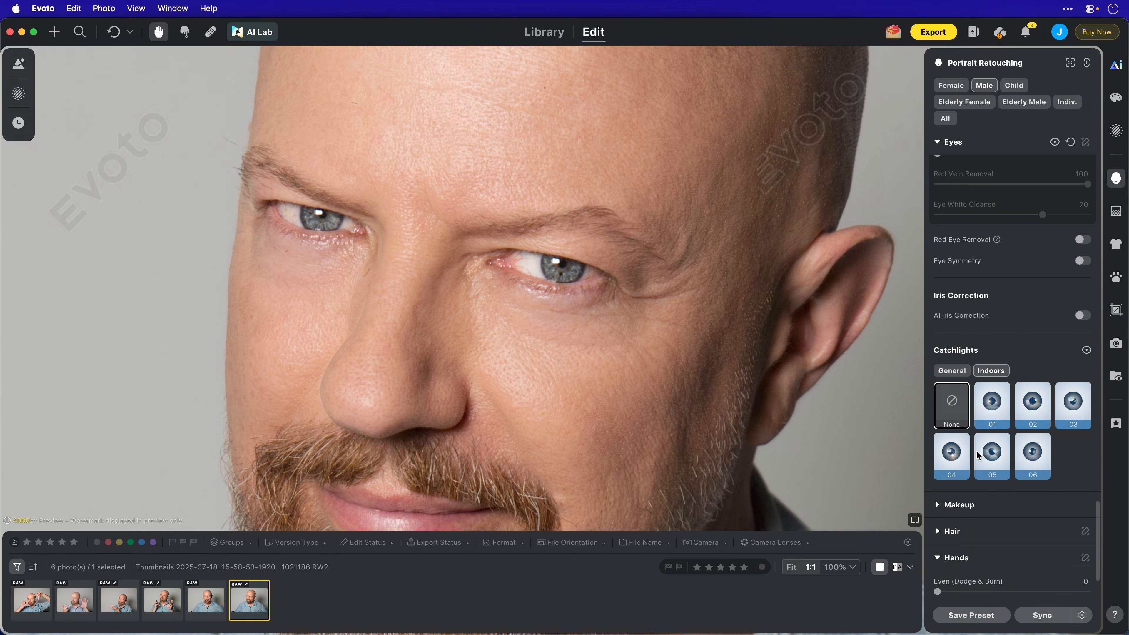
scroll(976, 450, "down", 3)
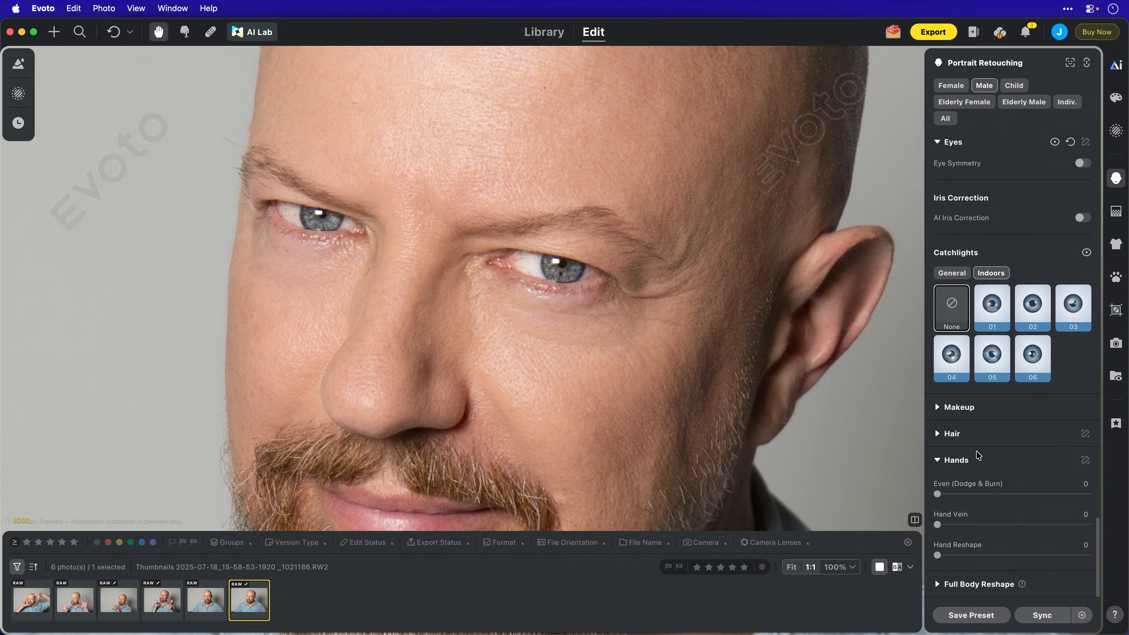
left_click(791, 567)
left_click_drag(938, 494, 986, 495)
left_click_drag(937, 525, 957, 524)
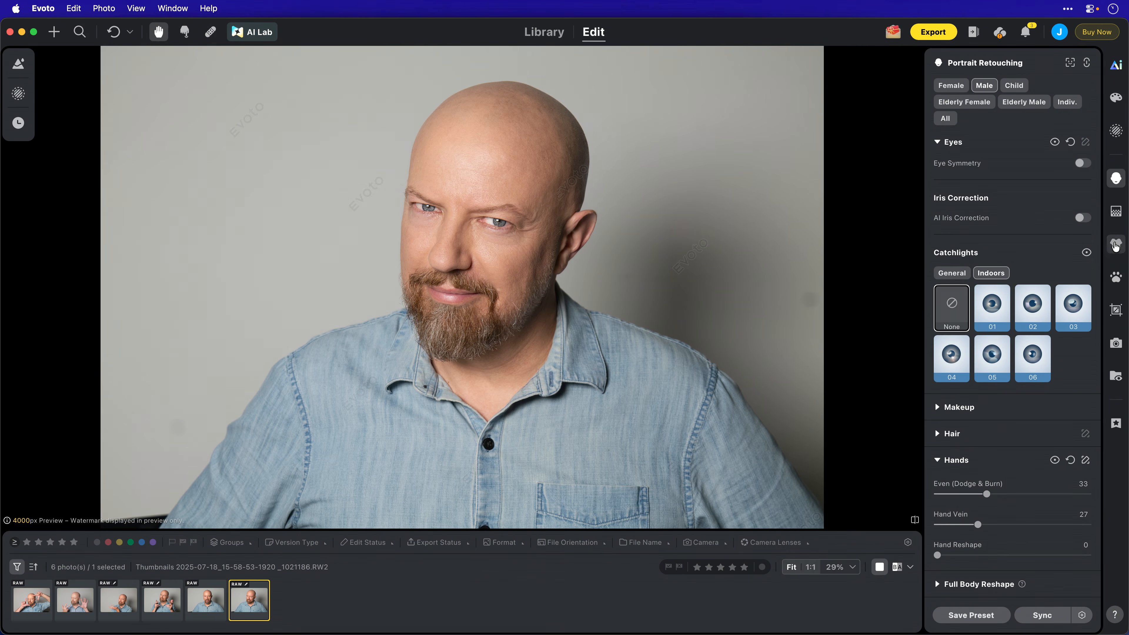
Set De-wrinkle Clothing to 78 and Deep Wrinkles Removal to 9 for the denim shirt.
left_click(1116, 245)
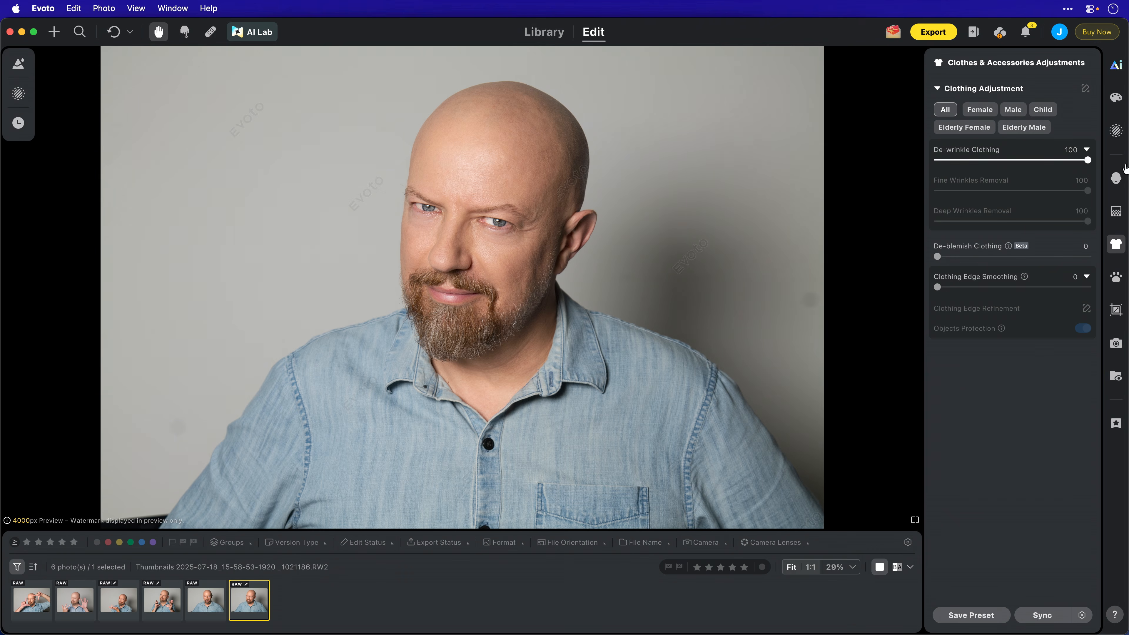
left_click_drag(940, 163, 1124, 169)
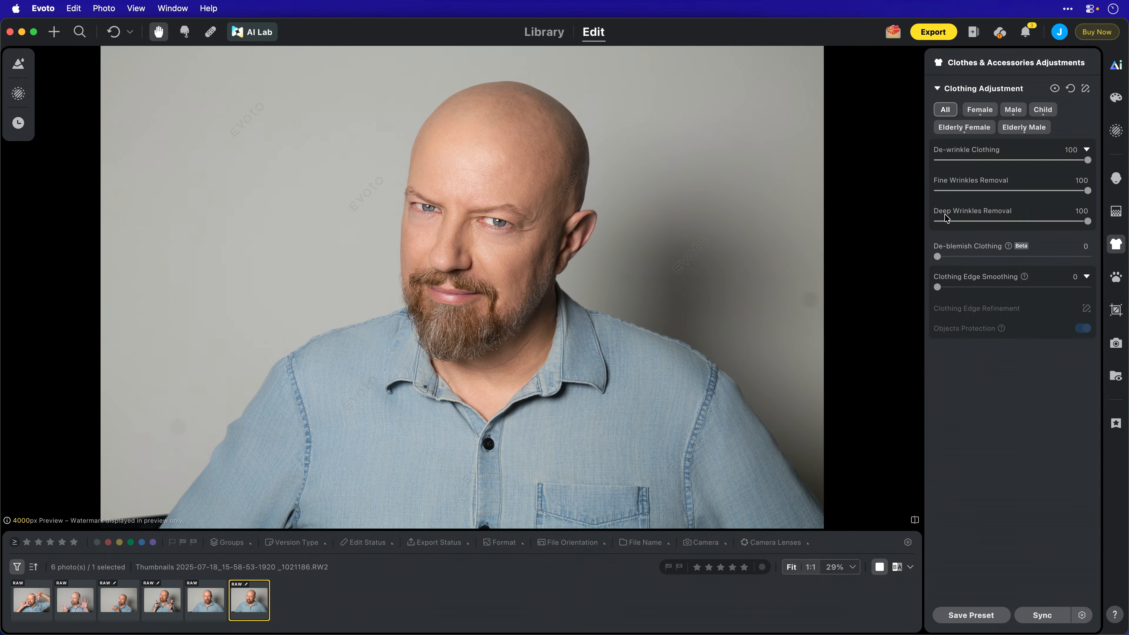
mouse_move(1030, 161)
left_mouse_down()
mouse_move(984, 165)
mouse_move(1031, 162)
left_mouse_up()
left_click_drag(1088, 222, 967, 224)
left_click_drag(1031, 160, 1055, 162)
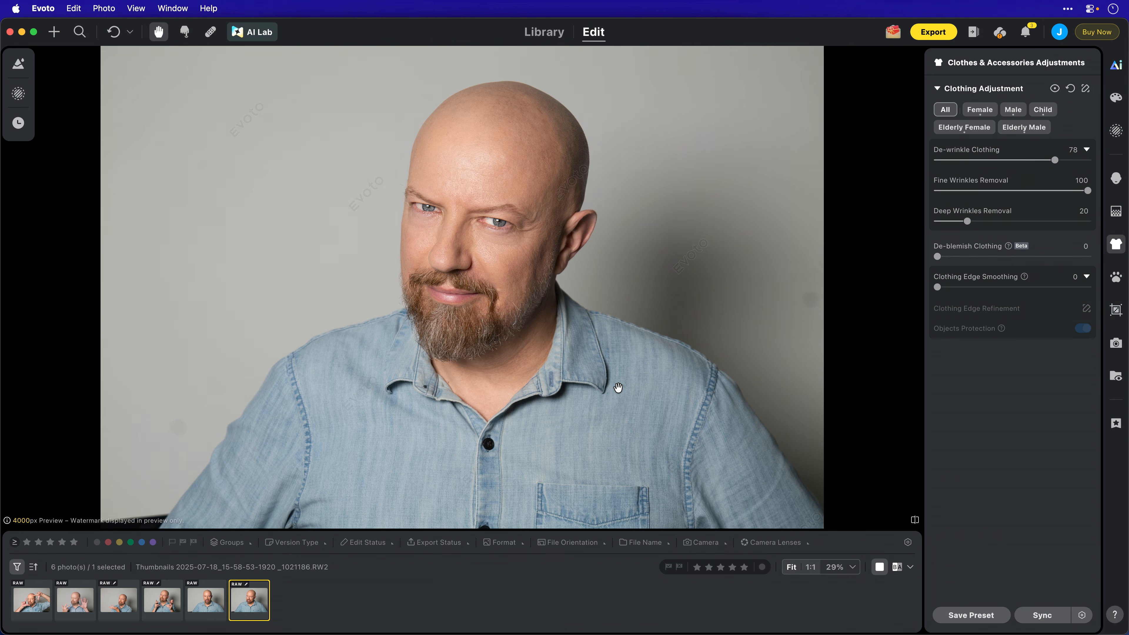
left_click_drag(966, 226, 950, 225)
Set De-blemish Clothing to 100 and apply a partial amount of Clothing Edge Smoothing to the shirt.
left_click(812, 570)
left_click_drag(625, 378, 498, 106)
left_click_drag(578, 106, 554, 191)
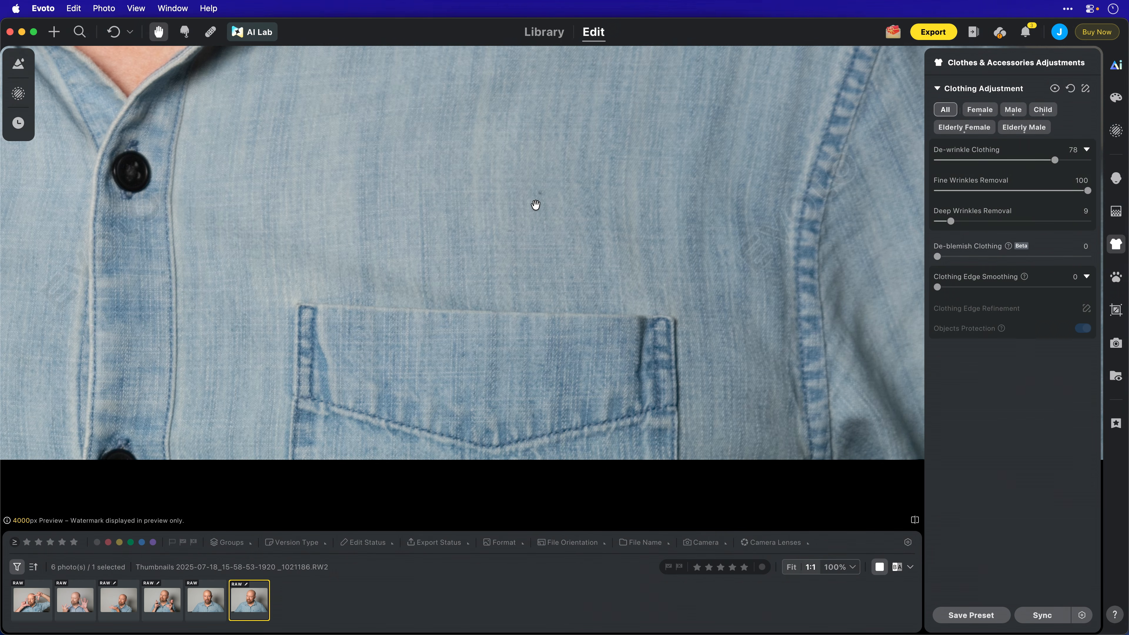
left_click_drag(941, 260, 1125, 260)
scroll(516, 292, "down", 10)
scroll(517, 292, "up", 2)
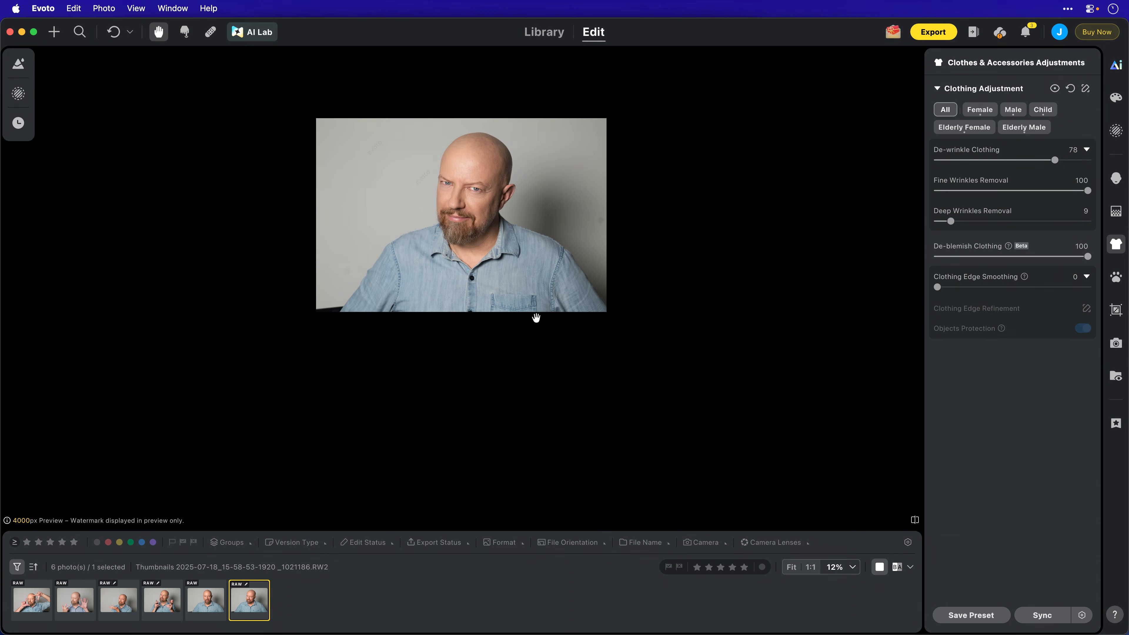
left_click(786, 569)
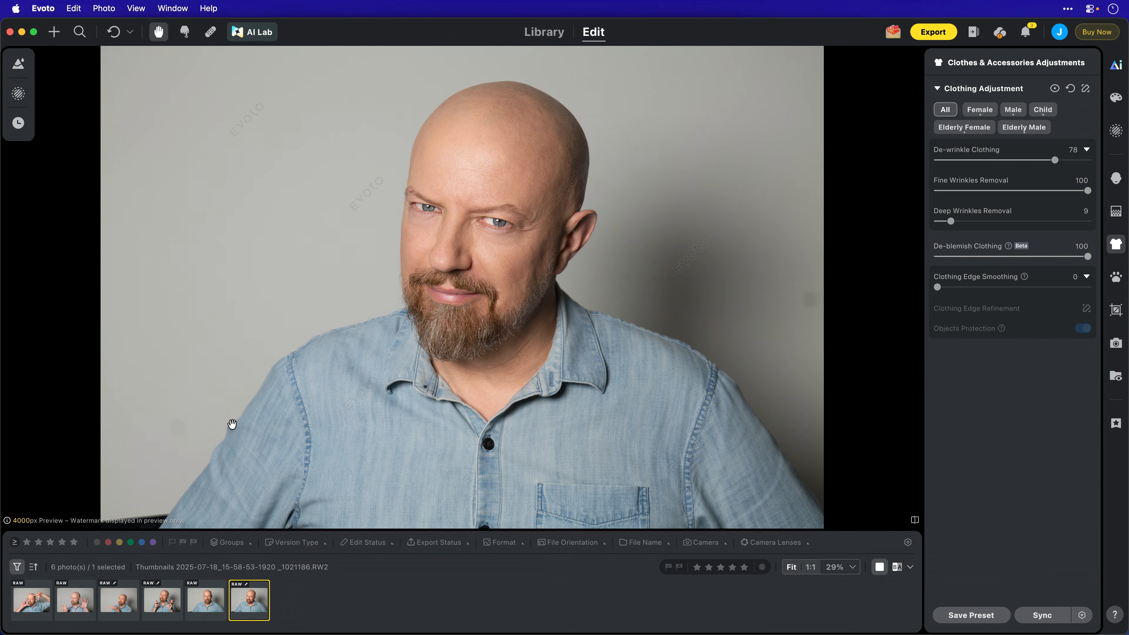
left_click_drag(938, 288, 1093, 288)
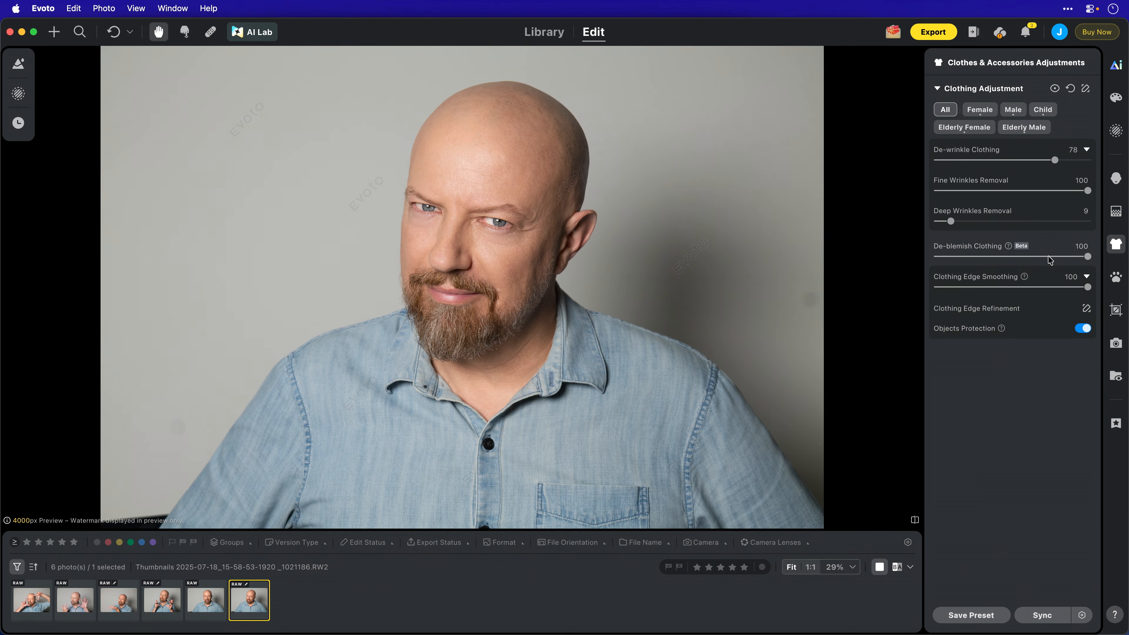
left_click_drag(1087, 287, 995, 290)
Turn on Distractions Removal, Clean Backdrop and Unify Lighting for the solid backdrop, comparing it with and without unified lighting.
left_click(1115, 212)
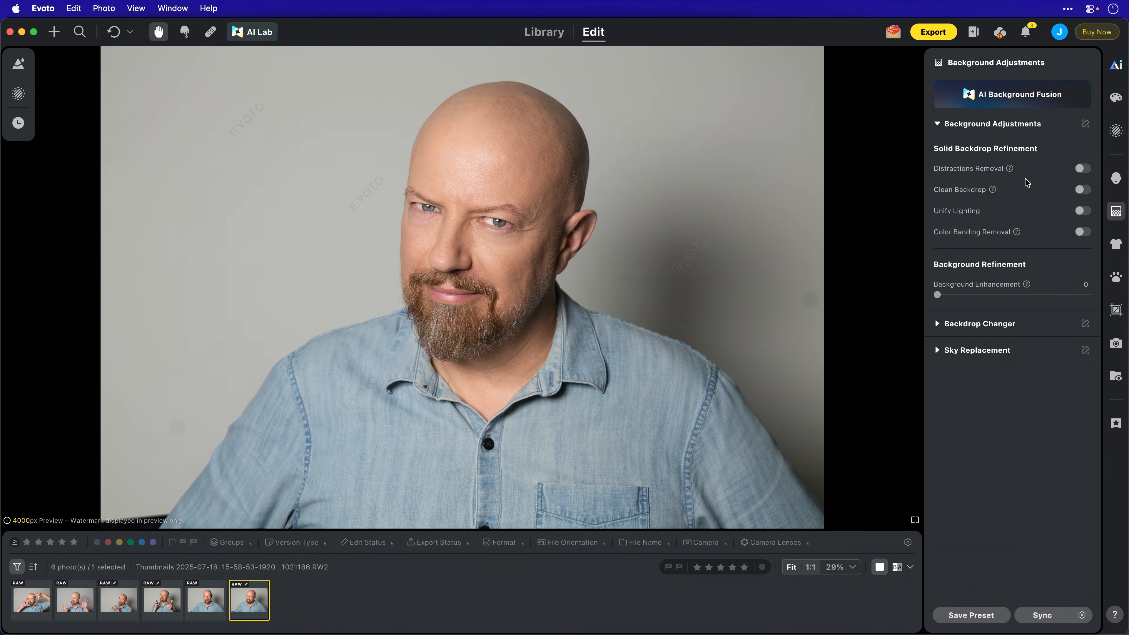
left_click(1082, 168)
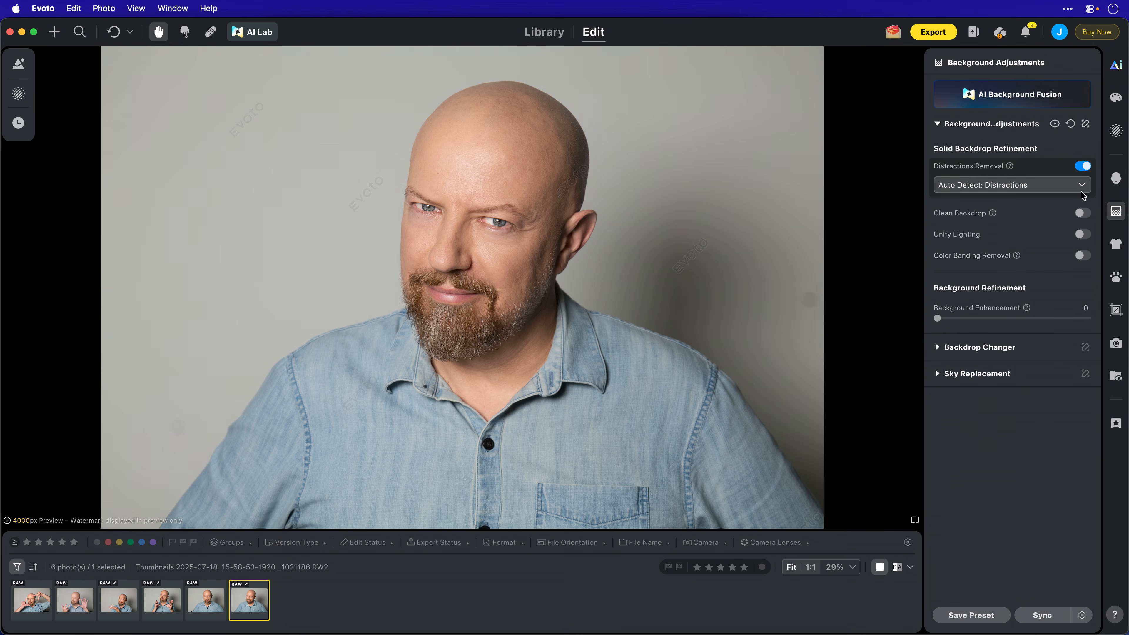
left_click(1083, 214)
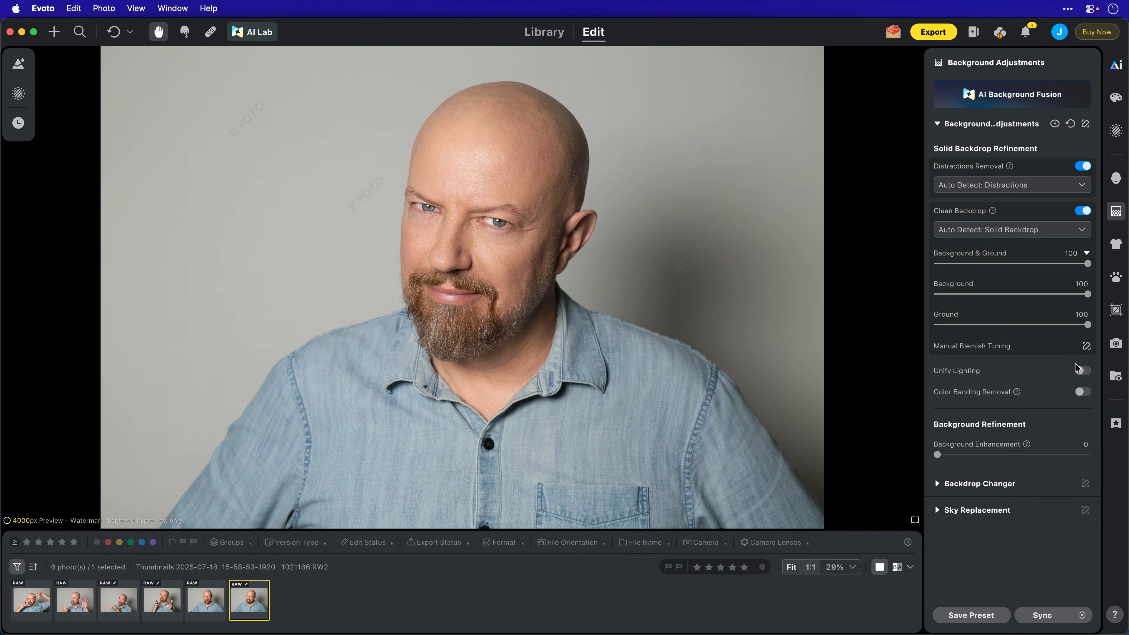
left_click(1083, 372)
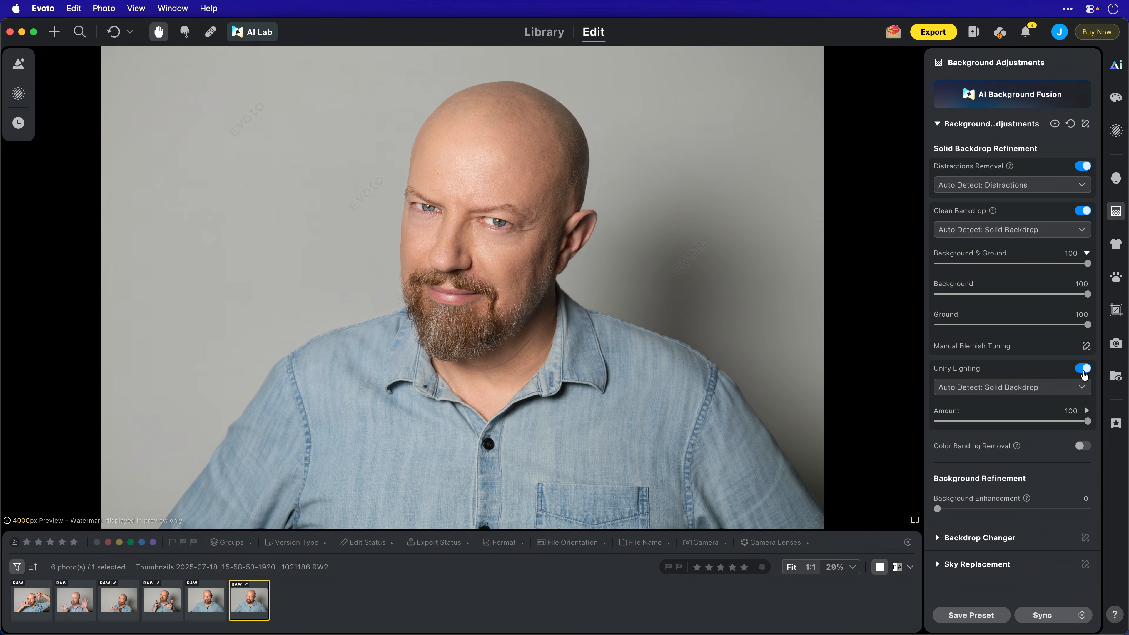
left_click(1084, 372)
left_click(1084, 372)
left_click(1083, 372)
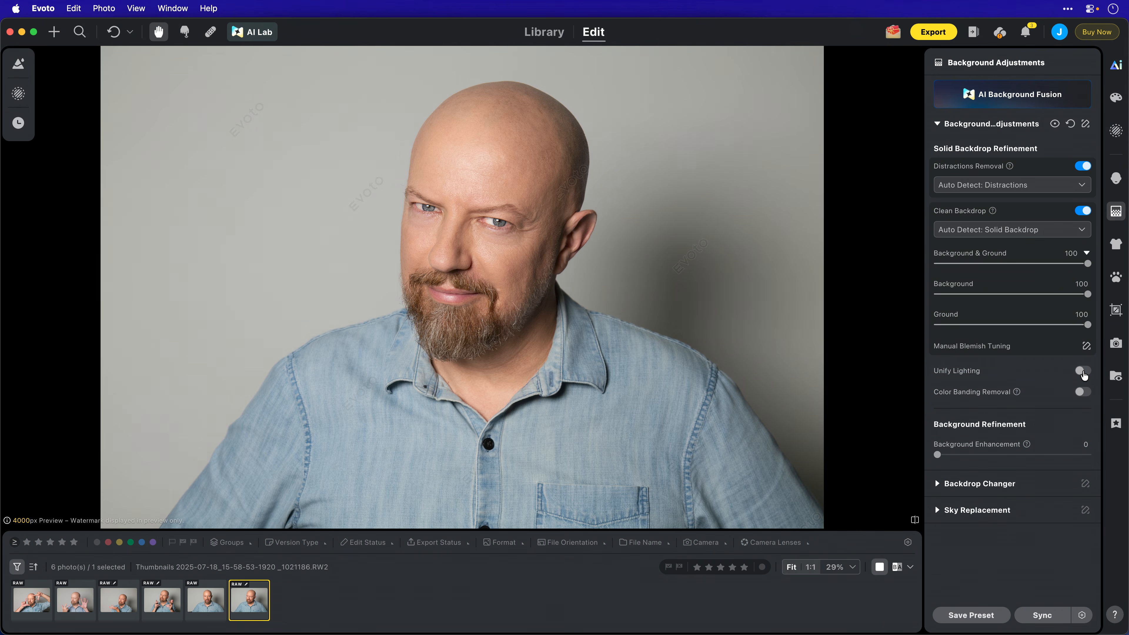
left_click(1083, 372)
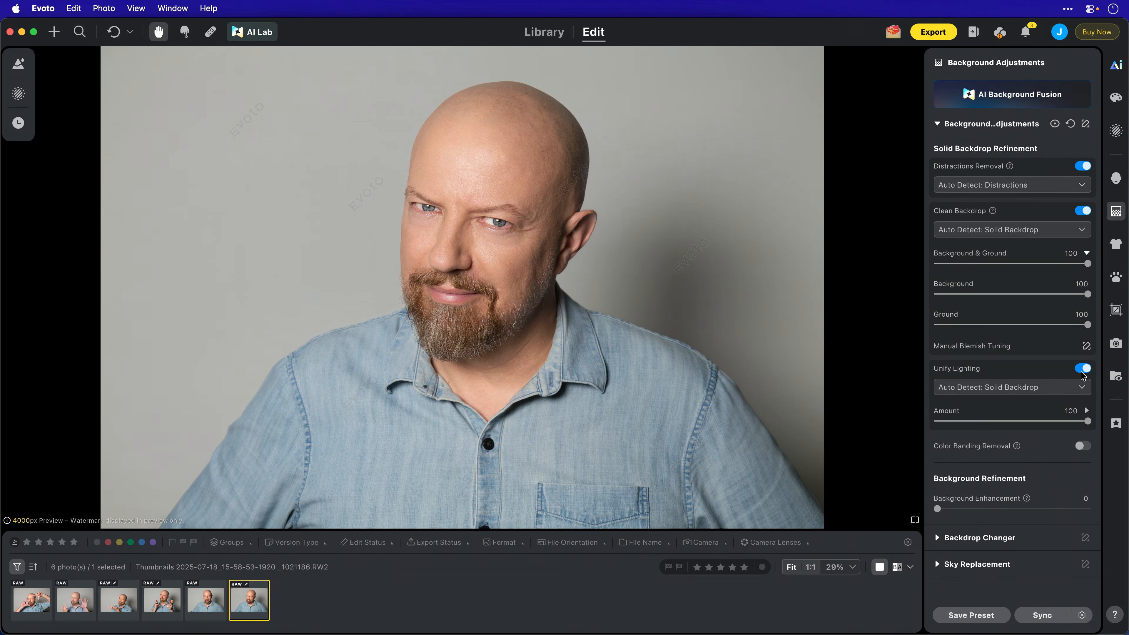
Try the transparent, White, Gray02 and Brown03 backdrops behind the man and apply the Fabric02 backdrop.
left_click(980, 537)
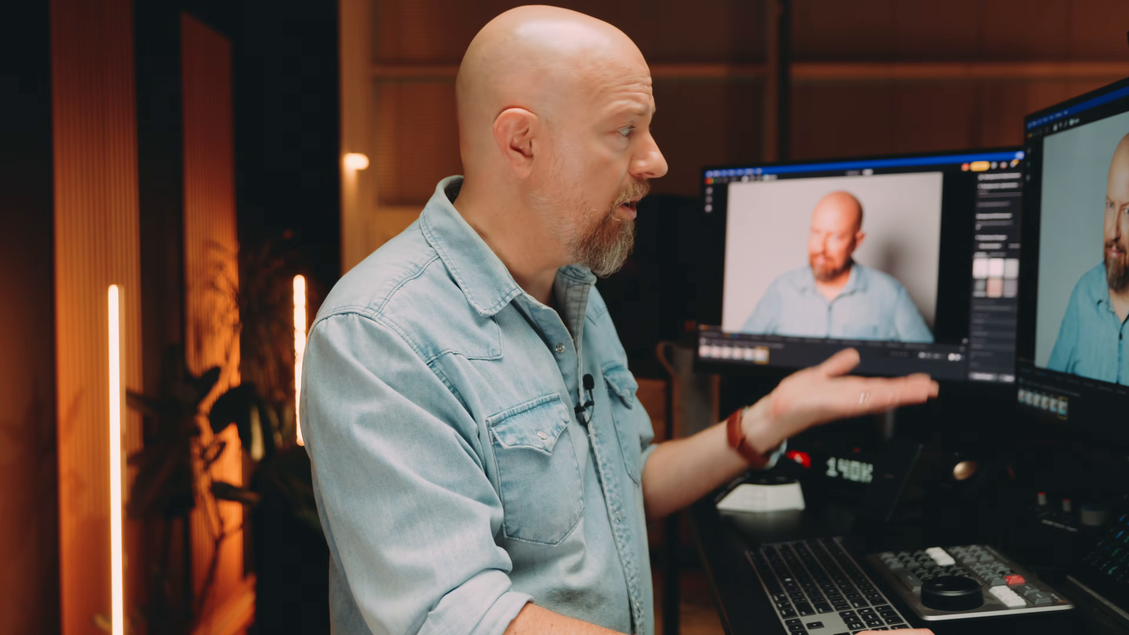
left_click(946, 326)
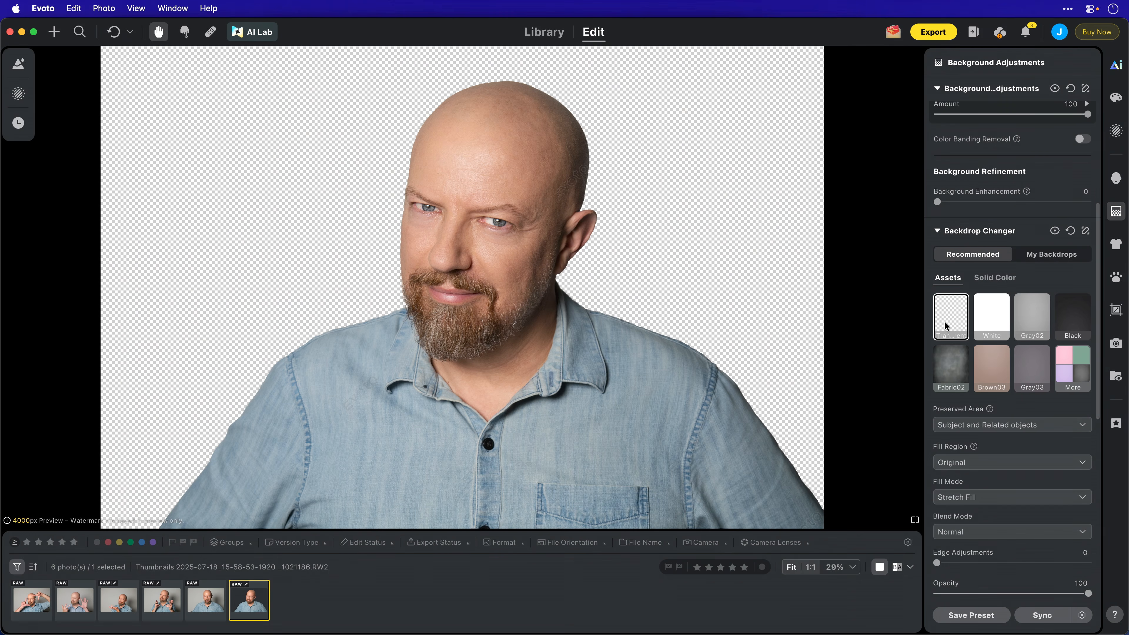
left_click(984, 317)
left_click(1032, 320)
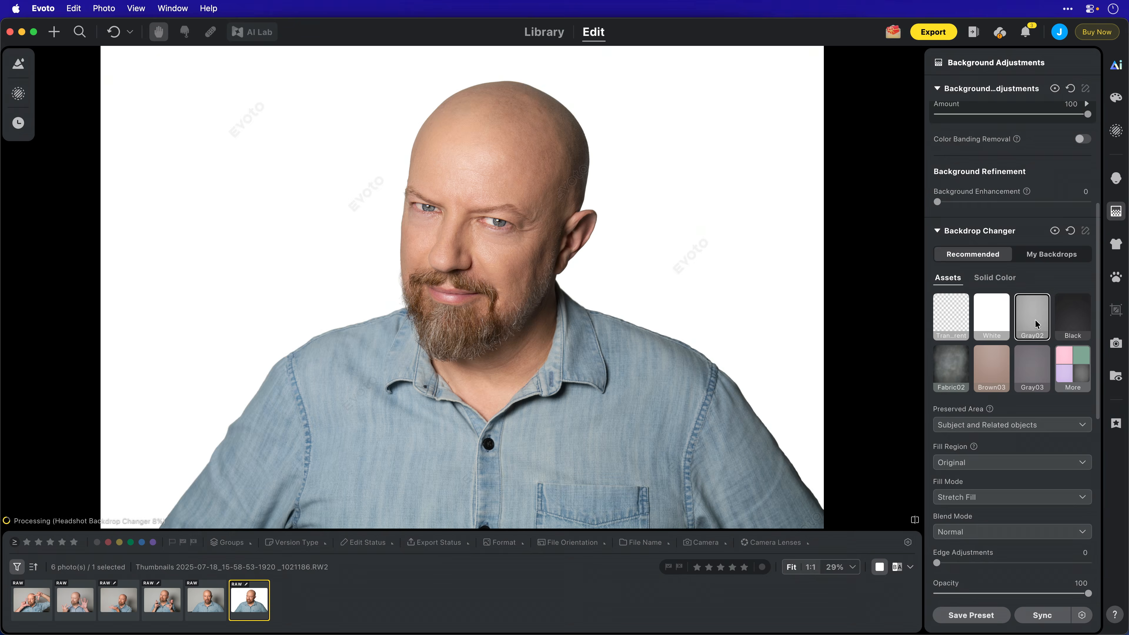
left_click(990, 357)
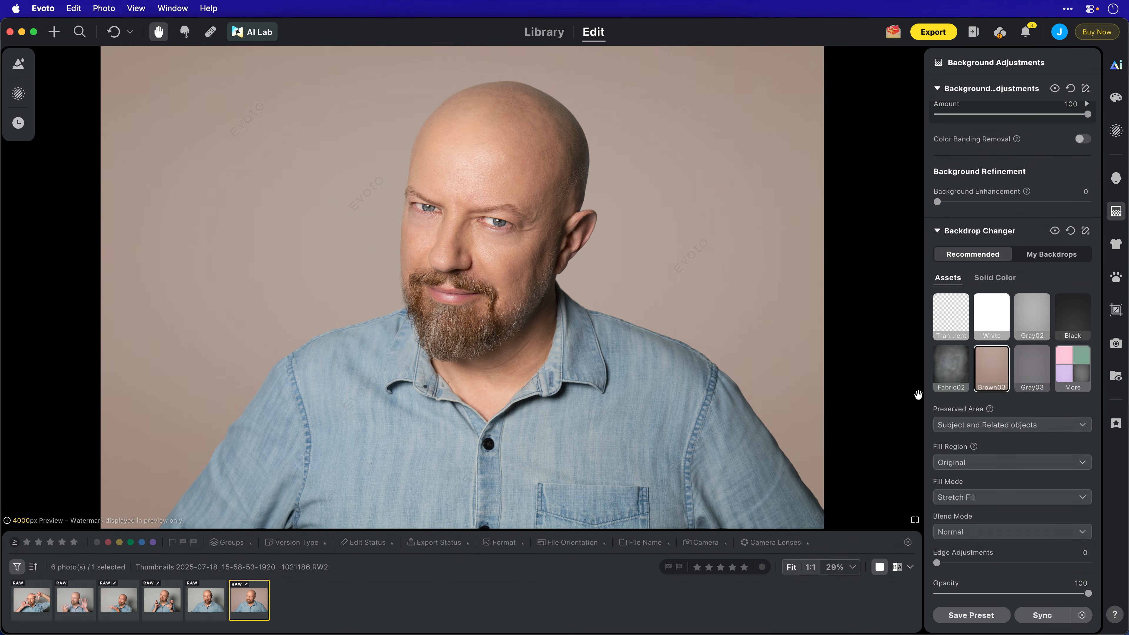
left_click(958, 369)
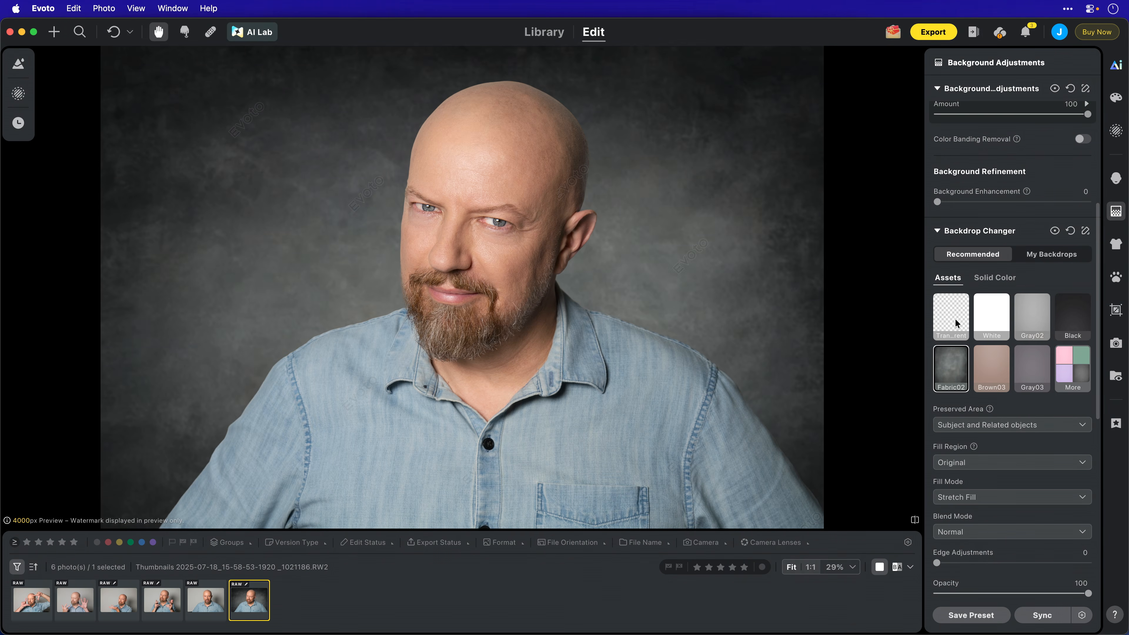
Reset the Backdrop Changer to restore the photo's original backdrop behind the man.
left_click(1072, 231)
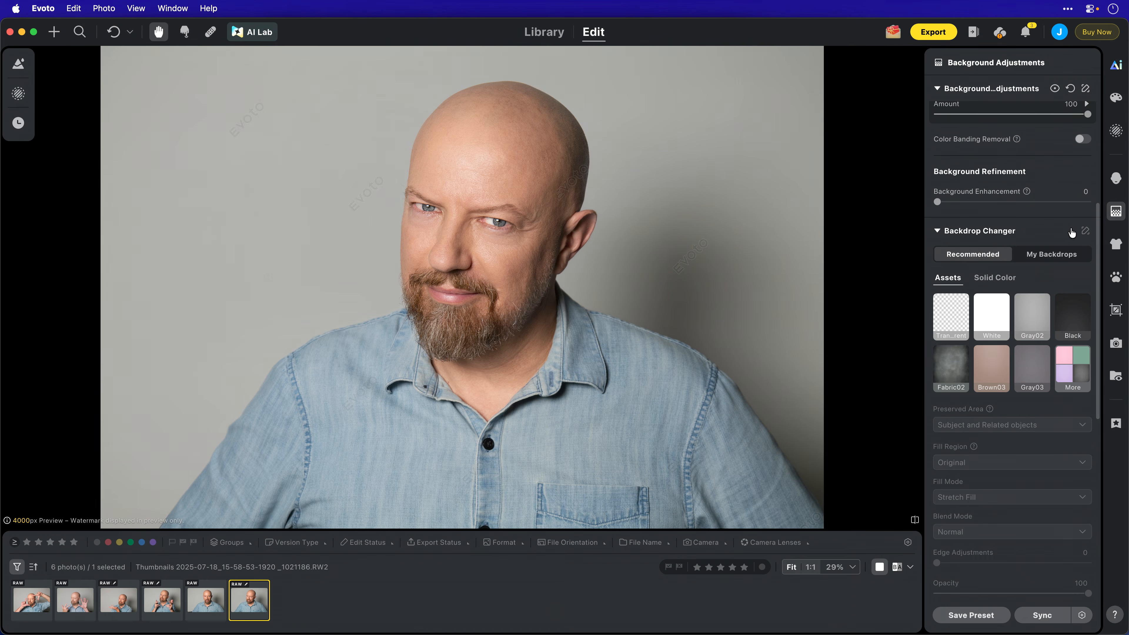
scroll(982, 392, "down", 3)
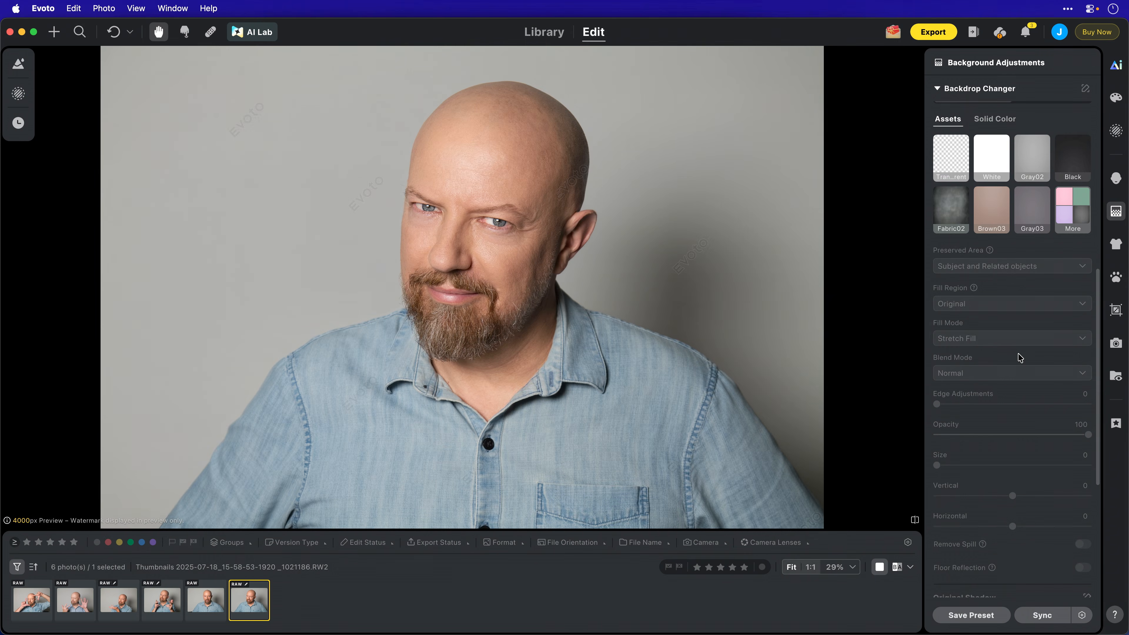
Try the Neutral, Vivid Light, Pure Love and Clear Nature AI color looks on the man's portrait.
left_click(1119, 66)
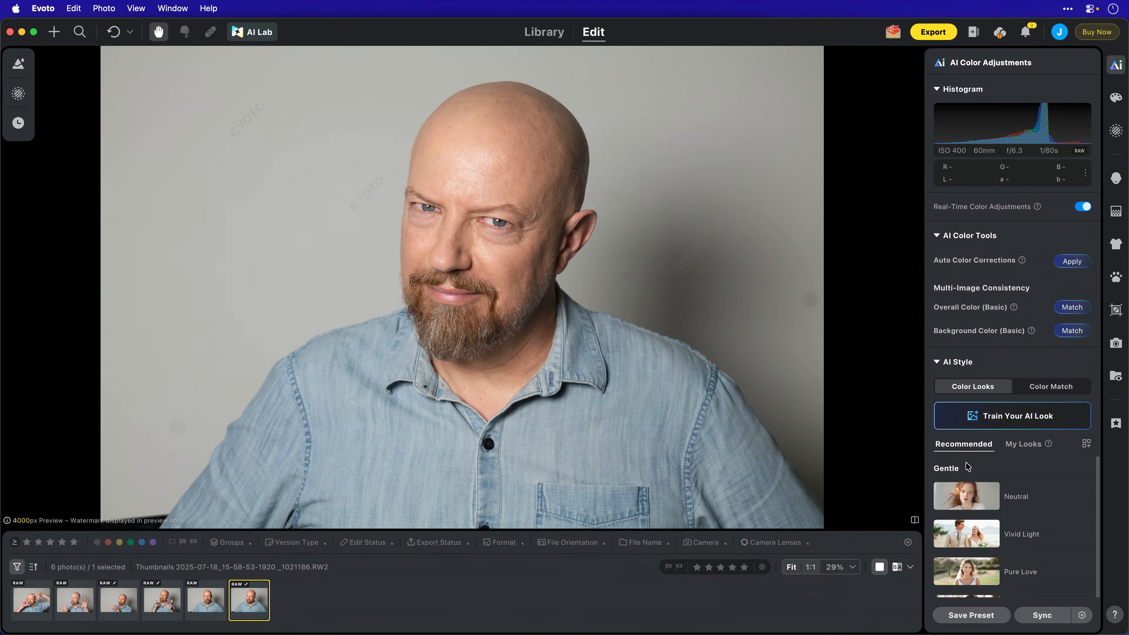
left_click(963, 492)
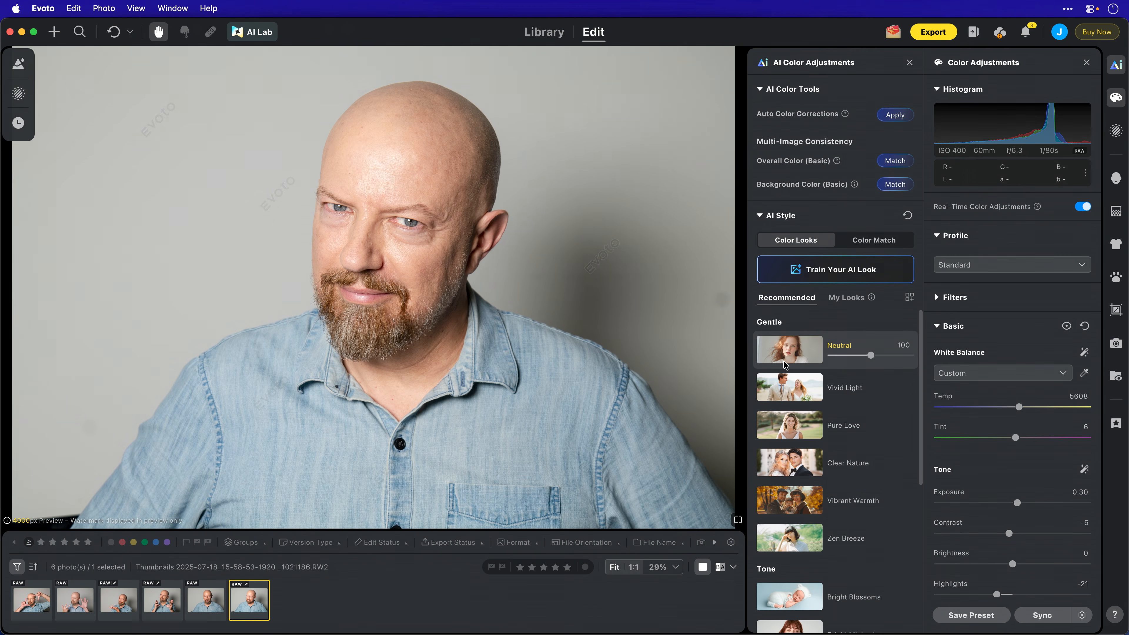
left_click(794, 386)
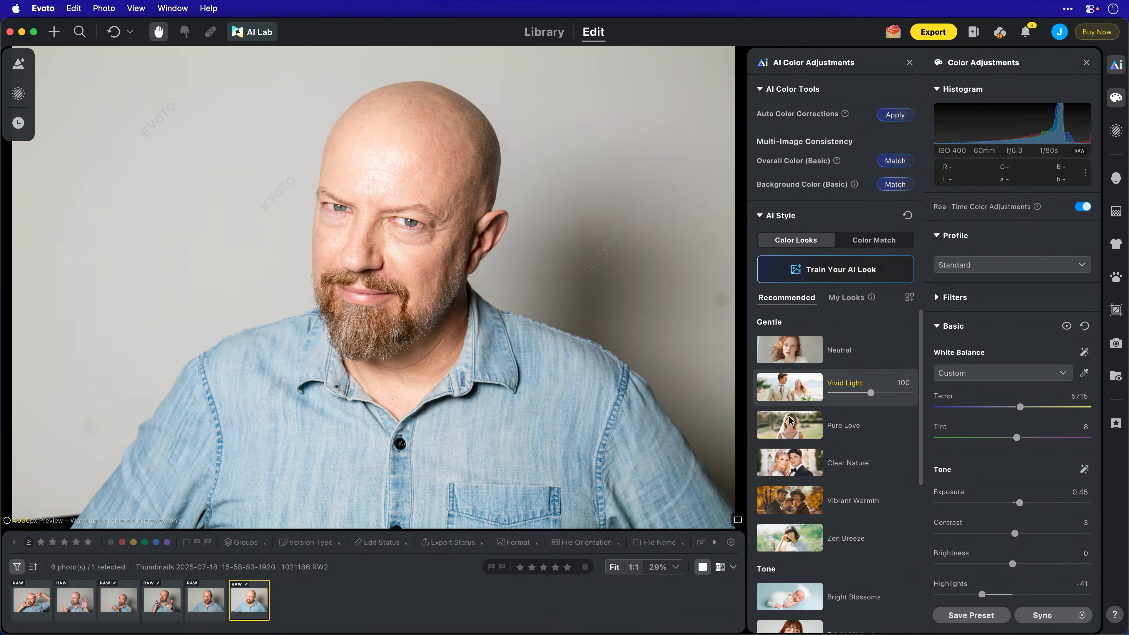
left_click(790, 420)
left_click(787, 465)
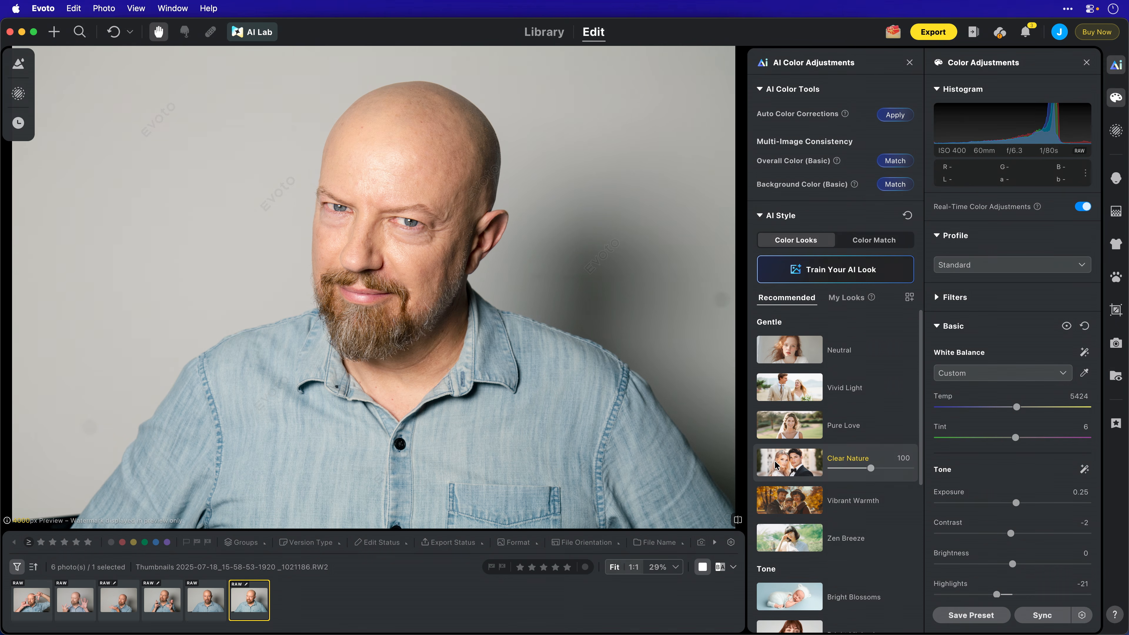
Apply the Vibrant Warmth AI color look at an amount of 69 and nudge the exposure slightly higher.
left_click(788, 497)
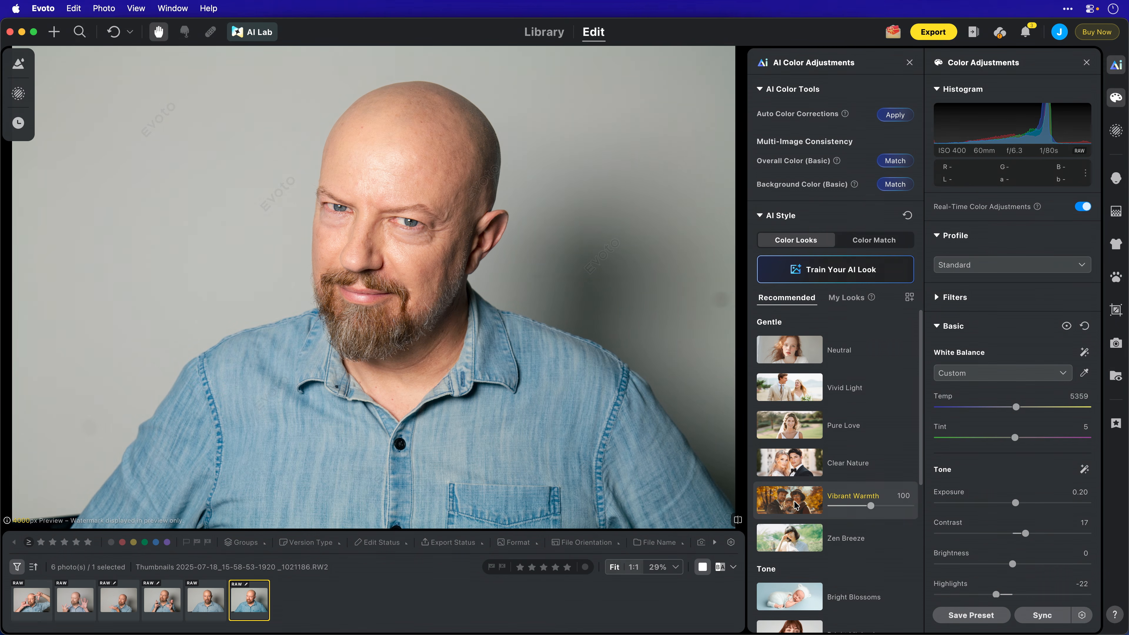
left_click_drag(870, 509, 859, 505)
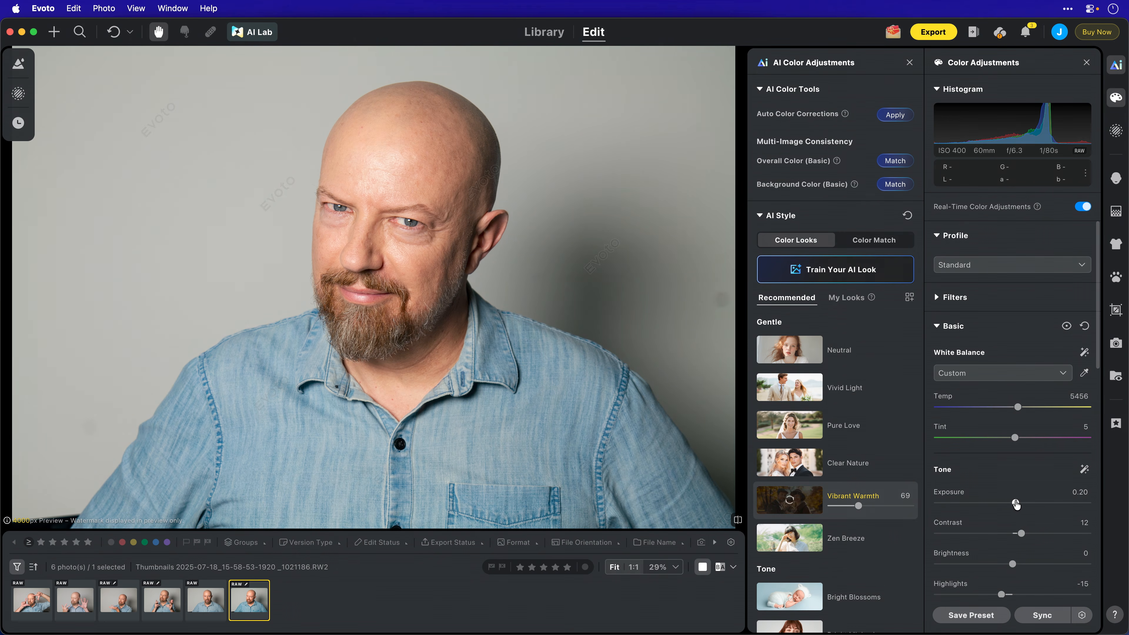
left_click_drag(1016, 503, 1018, 503)
Open the Portrait Retouching adjustments for the man's portrait.
left_click(1116, 178)
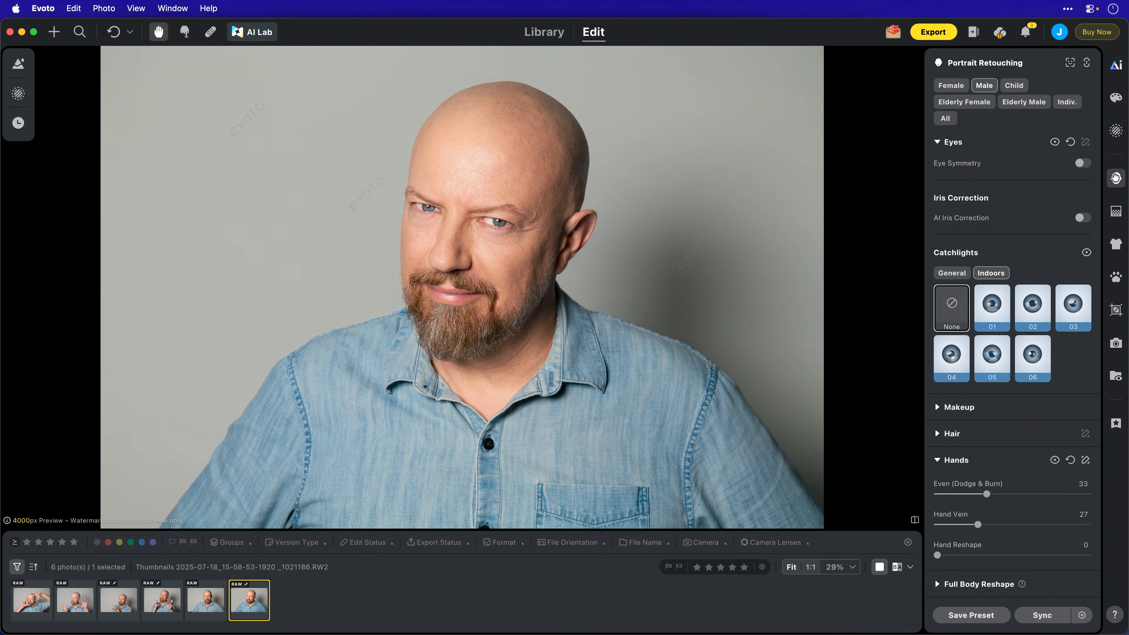